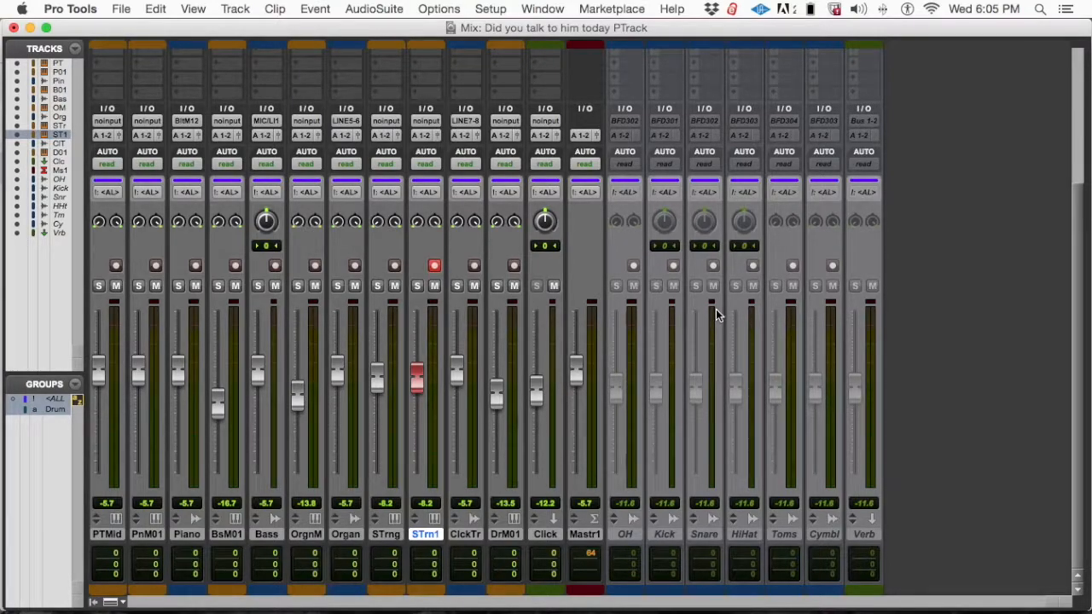
- Review the session's full timeline and track list in the Edit window, returning to the Mix window
key(super+equal)
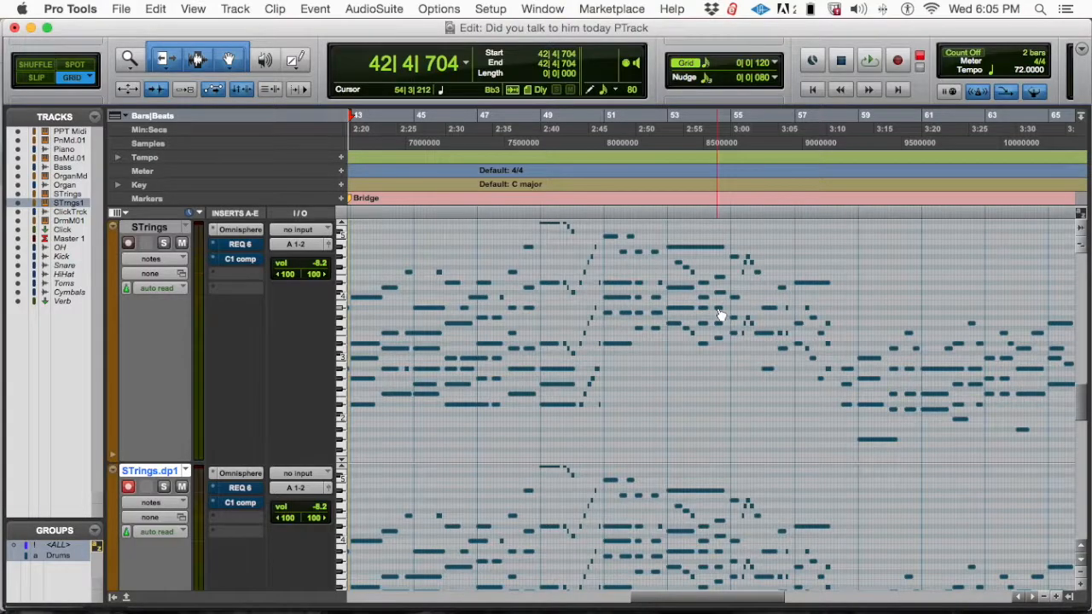
scroll(717, 309, left, 2)
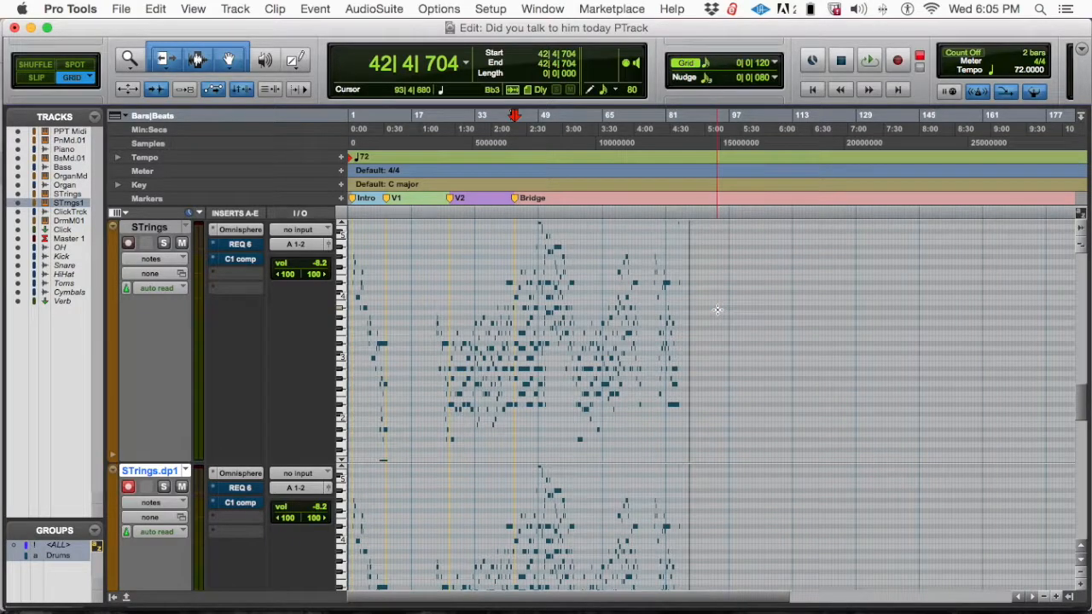
scroll(716, 309, down, 4)
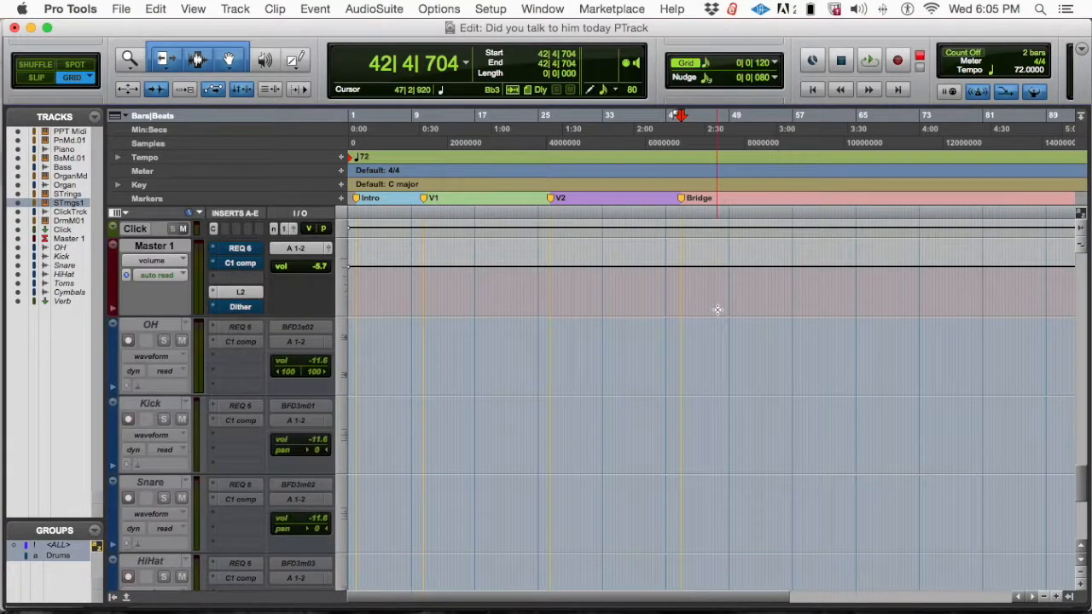
scroll(717, 309, up, 5)
key(super+equal)
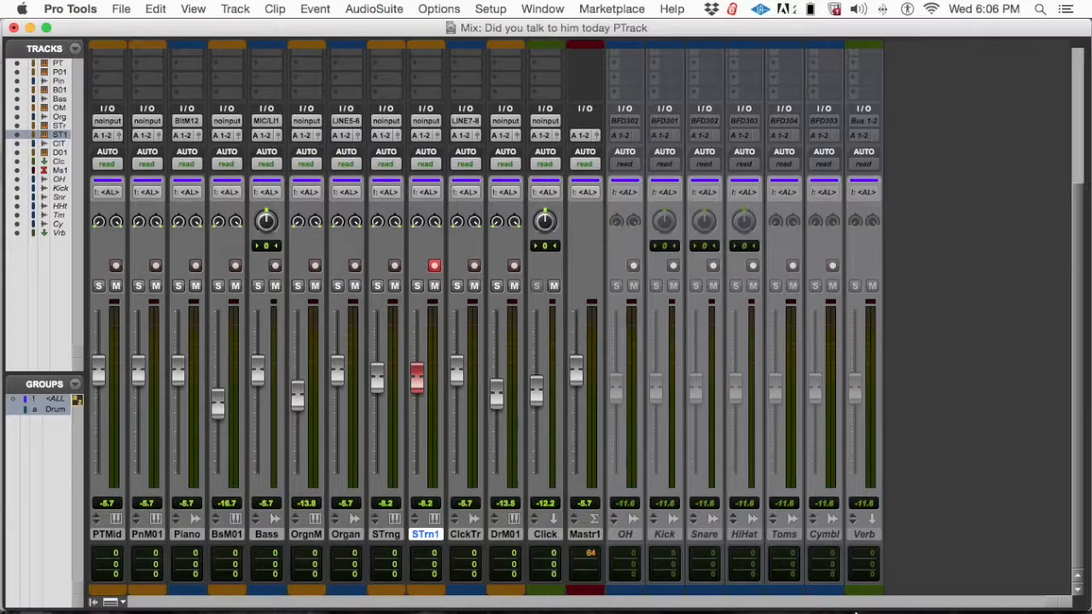
mouse_move(890, 589)
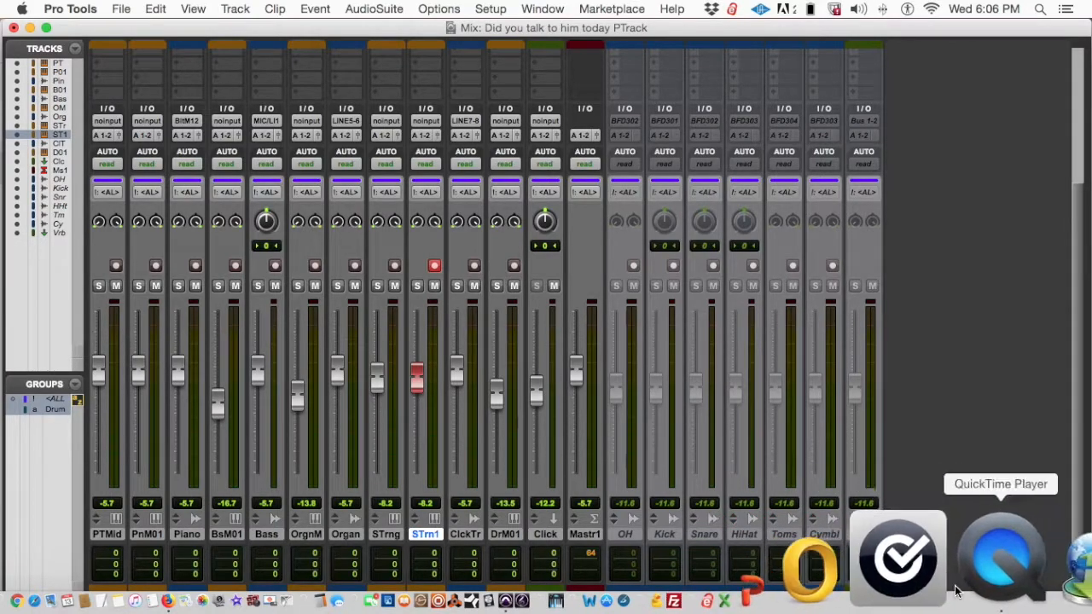
click(965, 587)
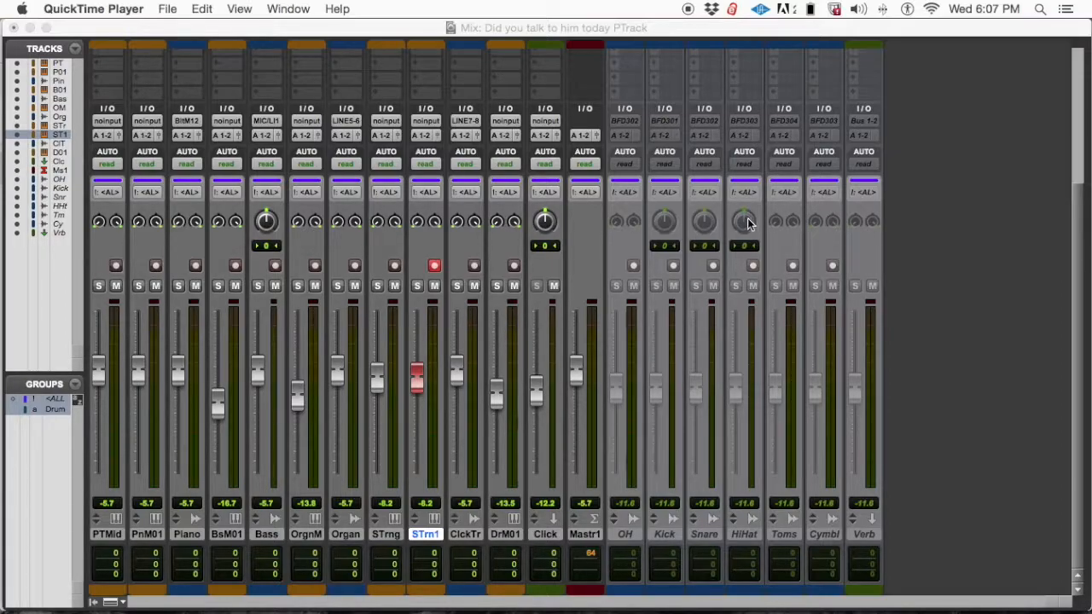
- Switch to Firefox and search YouTube for "sine wav"
key(ctrl+Up)
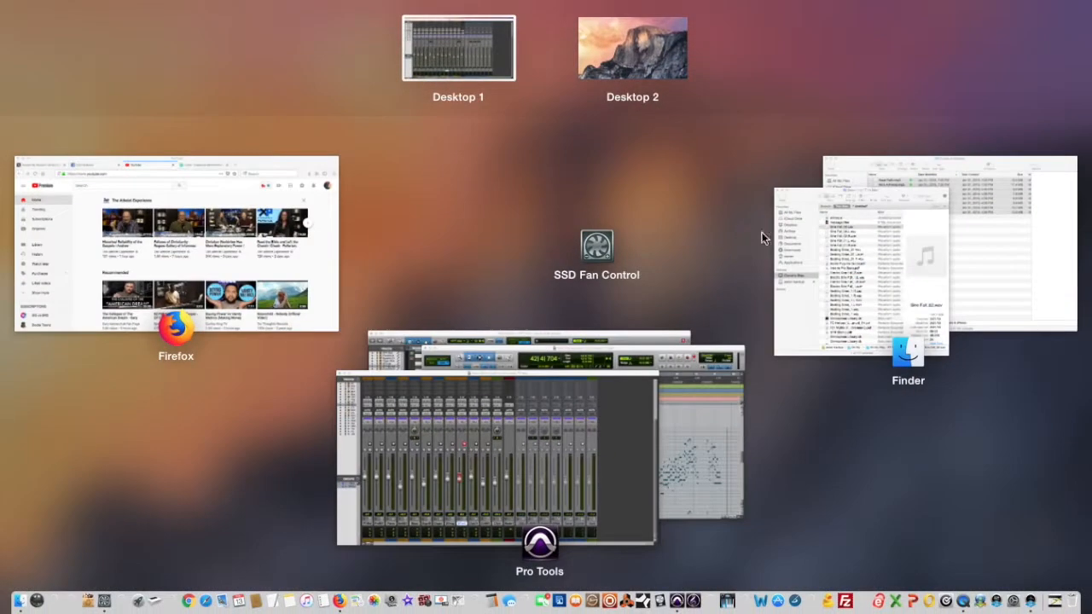
click(270, 266)
scroll(379, 141, down, 5)
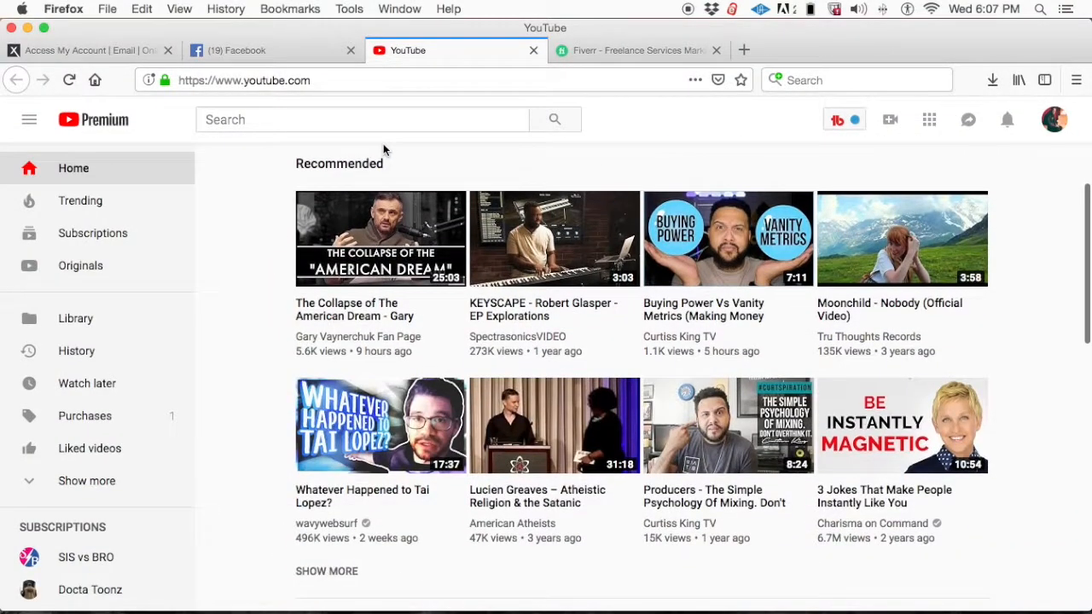
scroll(367, 144, up, 3)
click(344, 120)
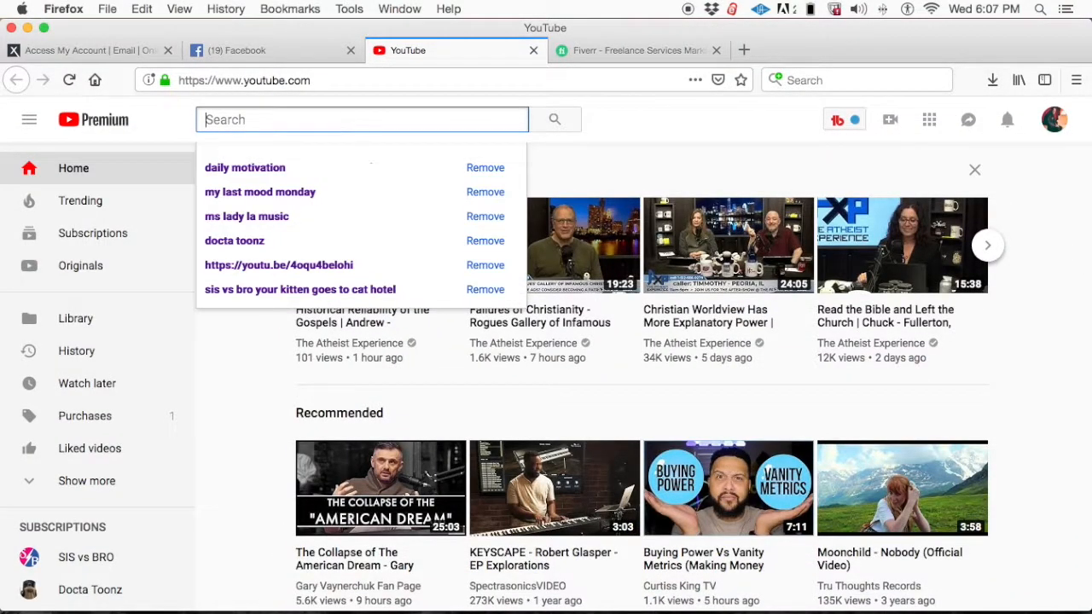
text(sine wav)
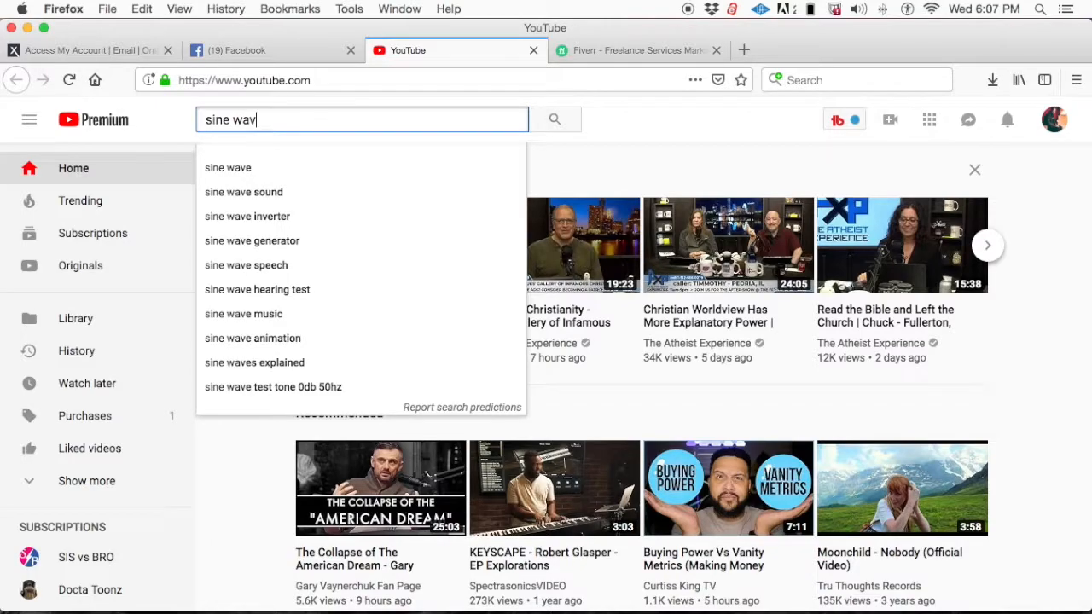
key(Return)
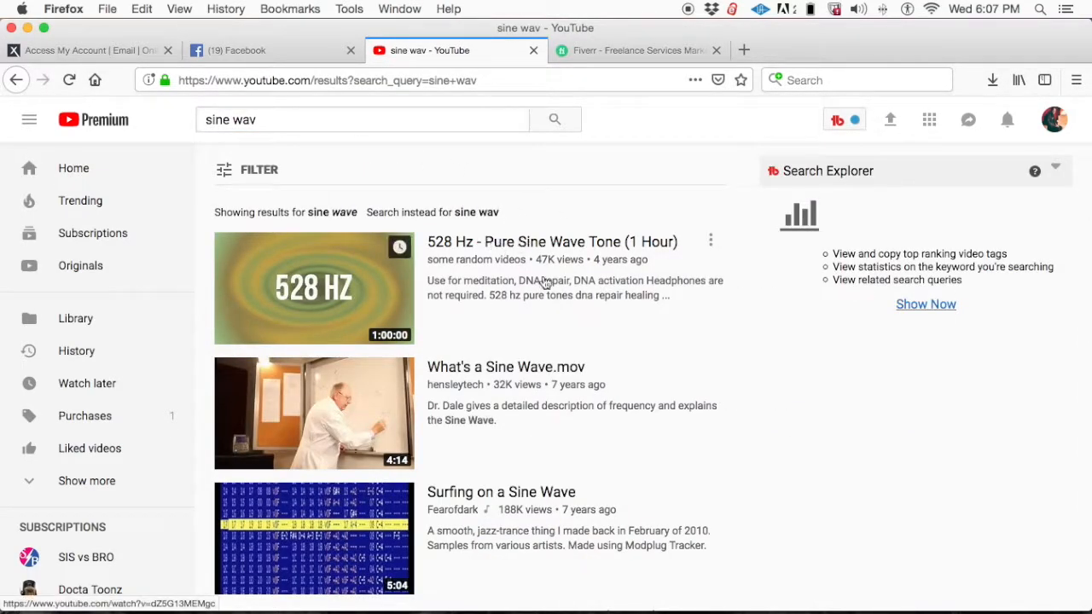
- Open the video "528 Hz - Pure Sine Wave Tone (1 Hour)", turn its volume down and pause it
scroll(565, 305, down, 1)
scroll(565, 304, up, 1)
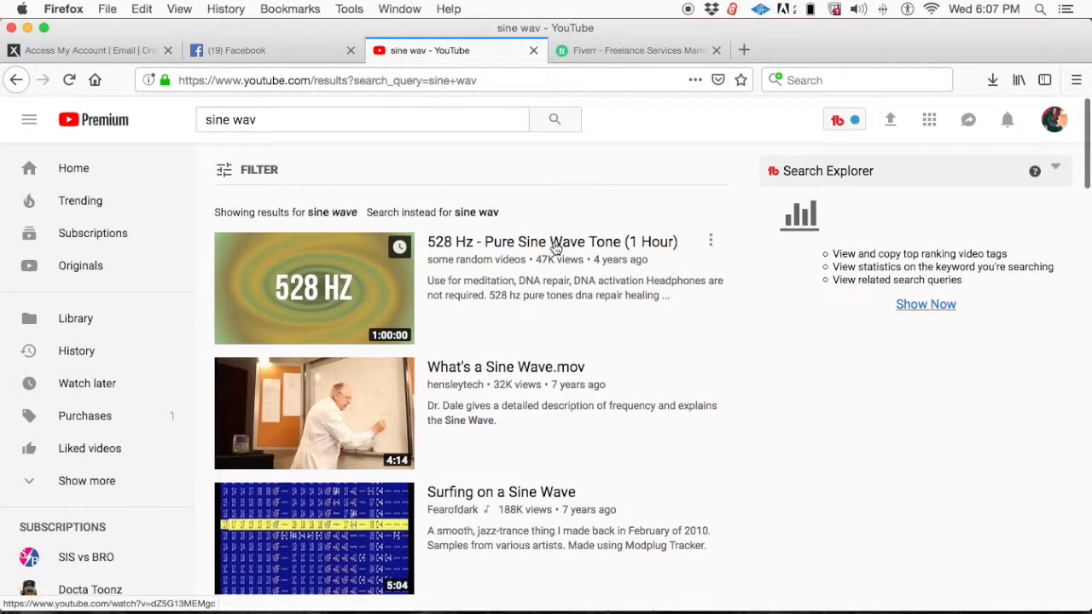
click(556, 243)
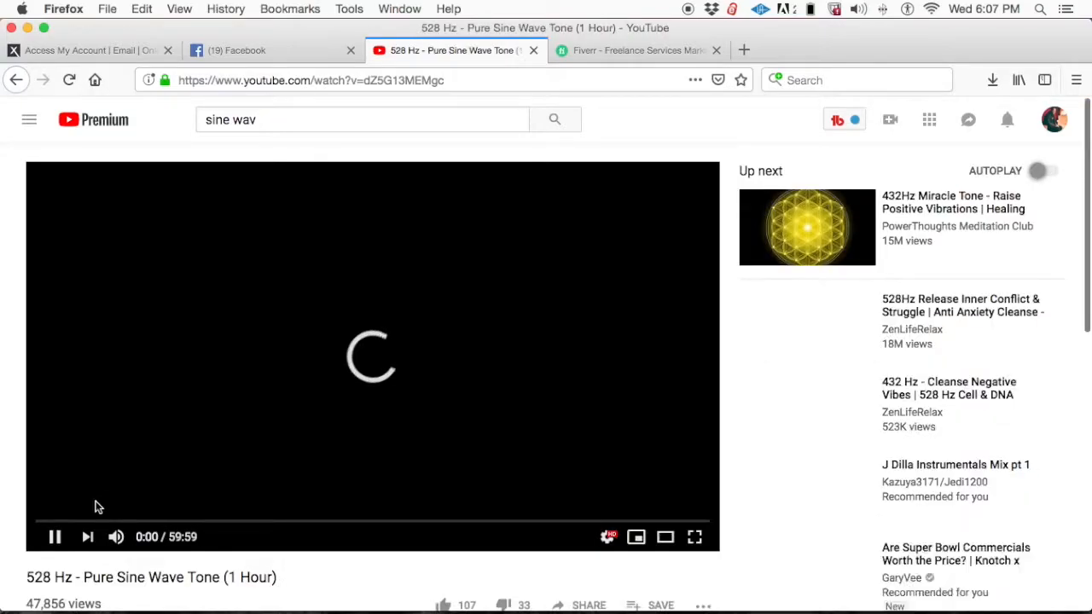
click(135, 544)
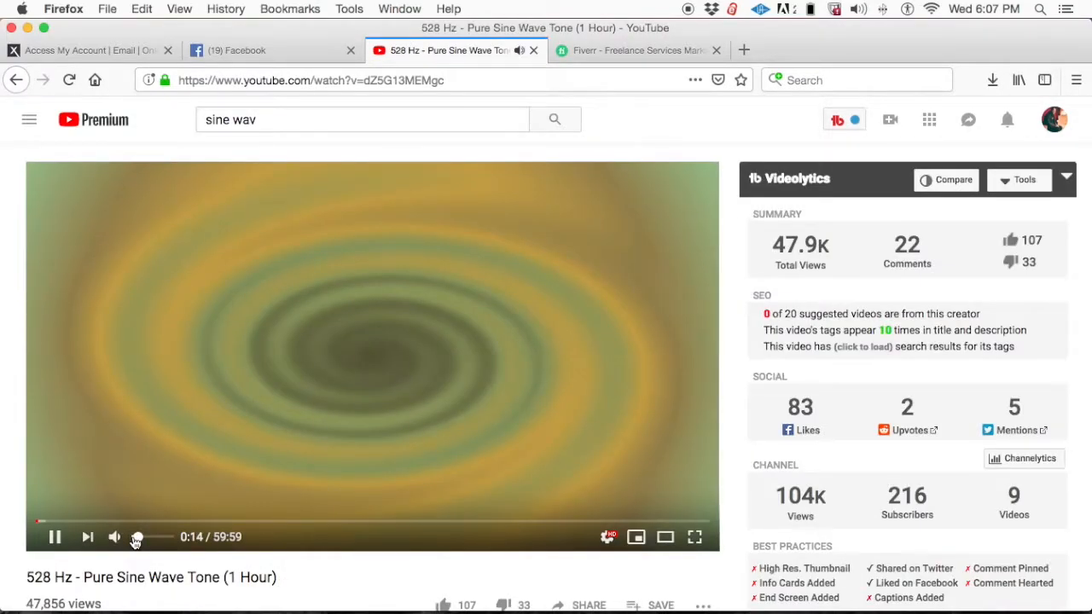
key(space)
- Lower the system and video player volume, playing the 528 Hz tone briefly and pausing it
click(858, 8)
drag(858, 43, 858, 74)
click(143, 544)
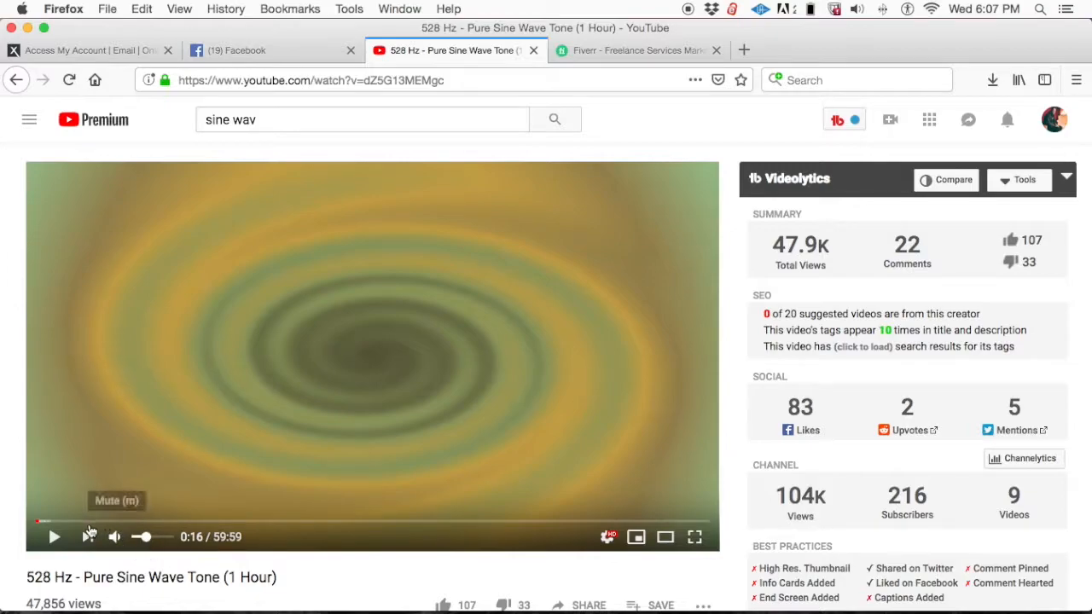
key(space)
click(138, 539)
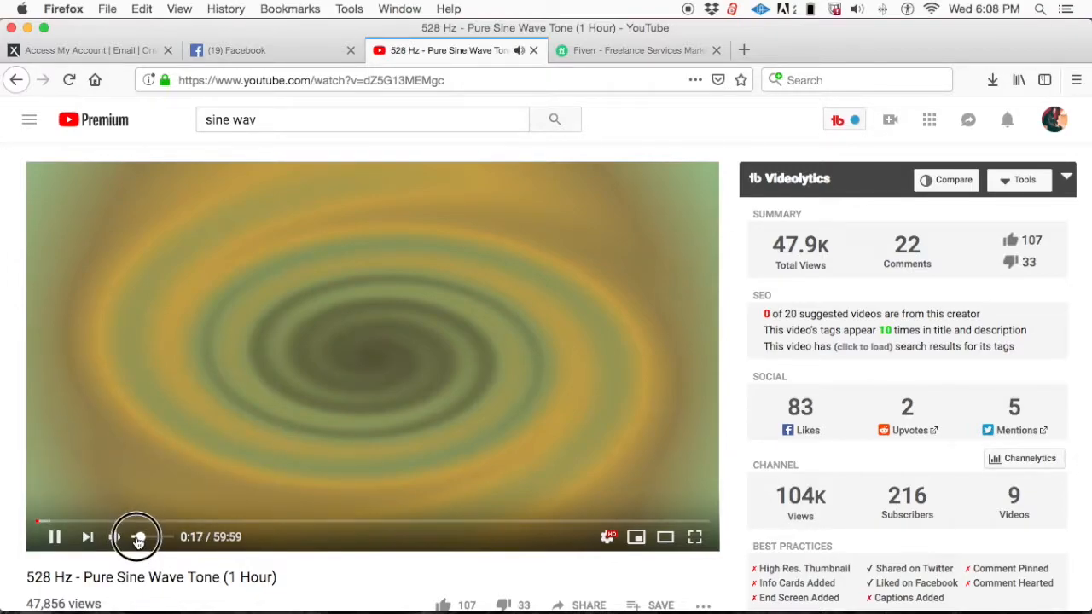
click(170, 498)
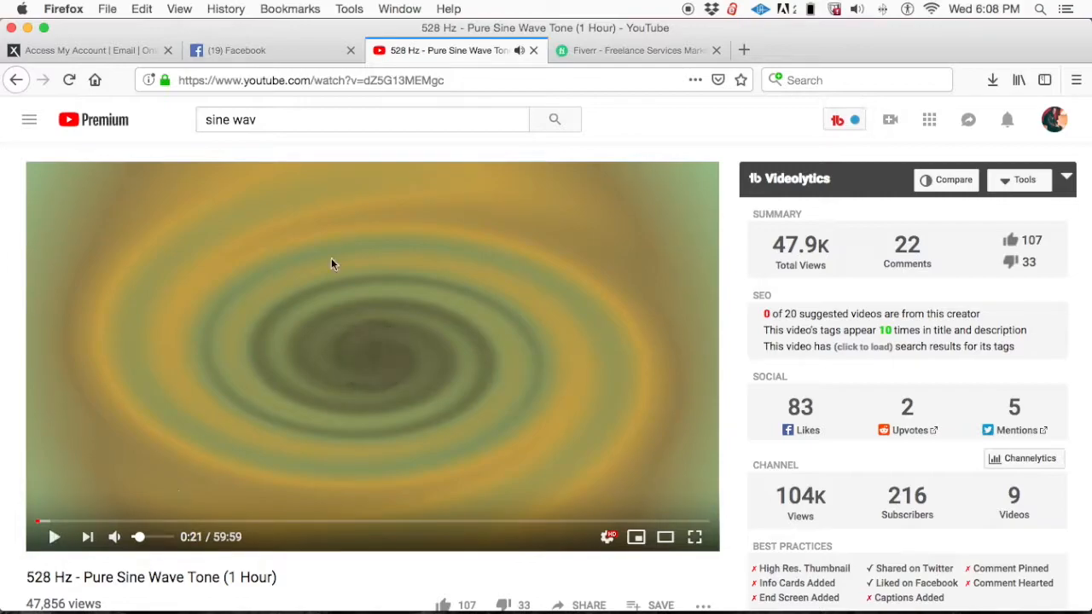
- Copy the video's URL and search the web in a new tab for "download mp3 from youtube"
click(371, 80)
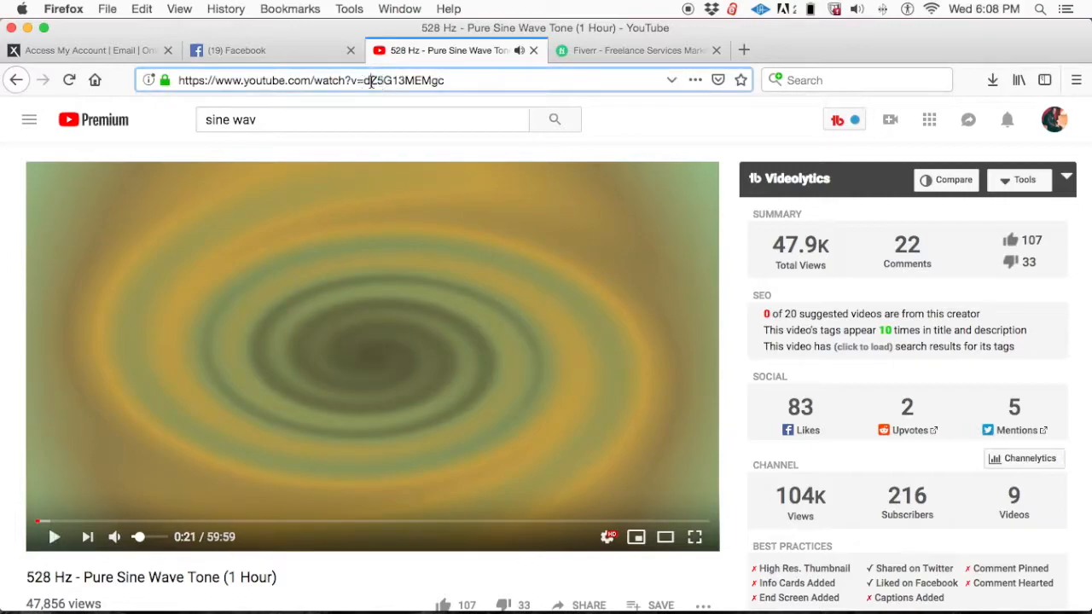
key(super+c)
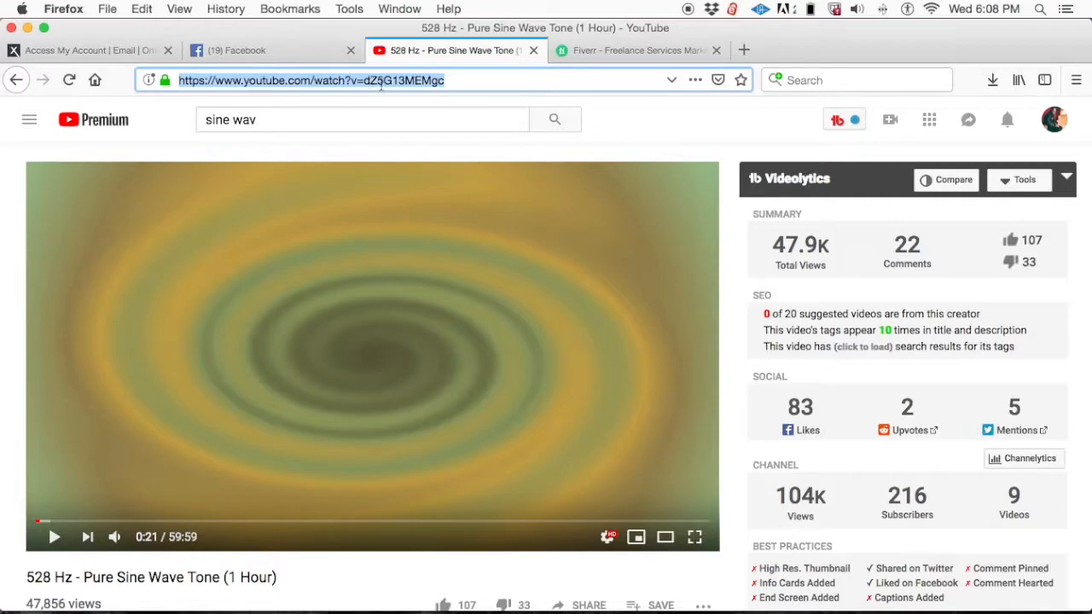
click(743, 53)
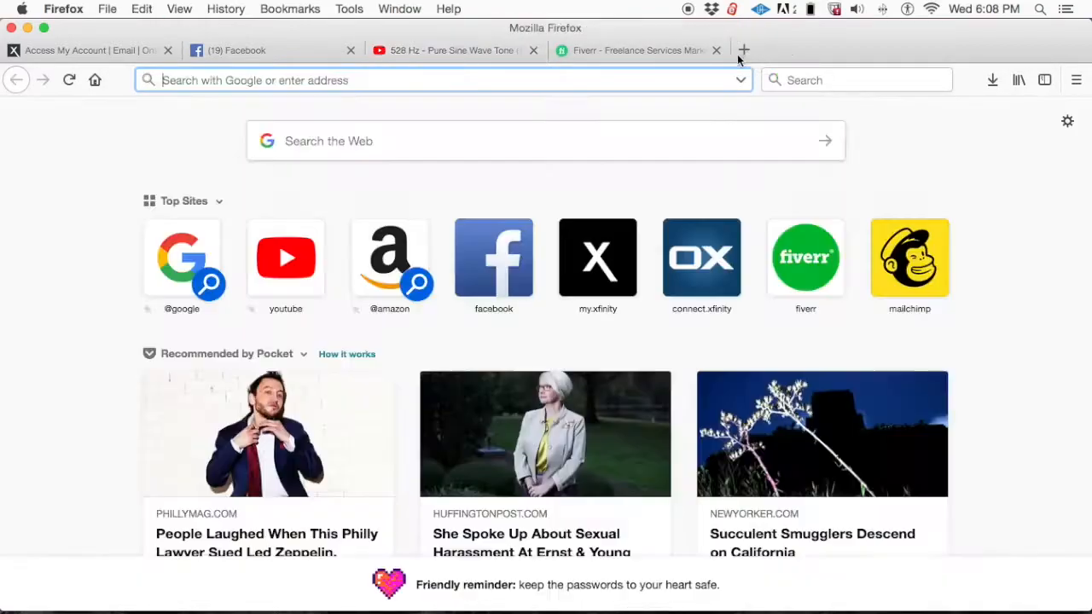
click(829, 80)
text(download)
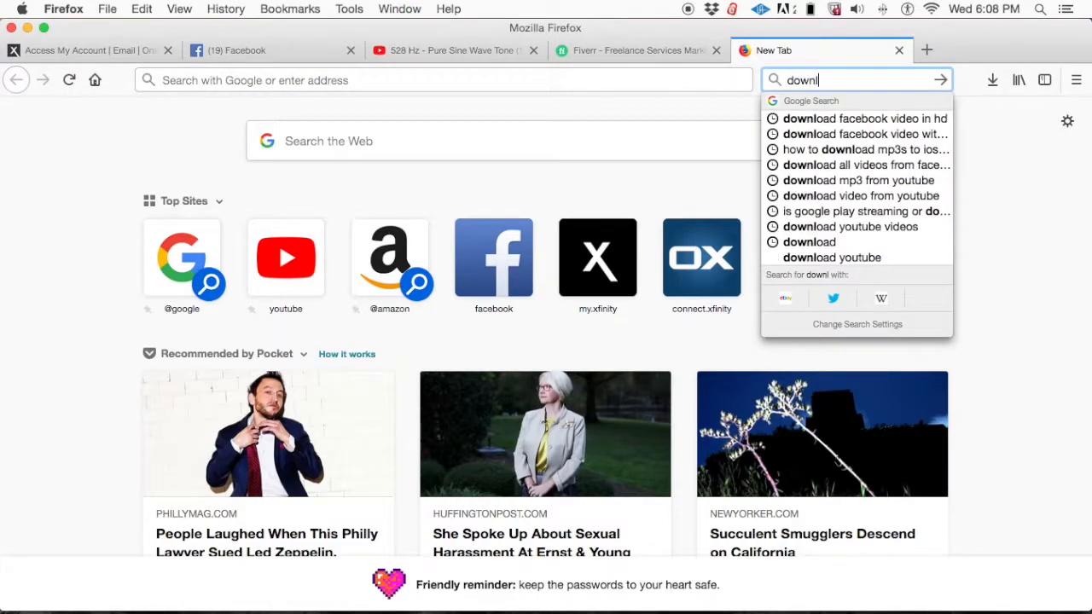
key(Down)
key(Down)
key(Down)
key(Down)
key(Down)
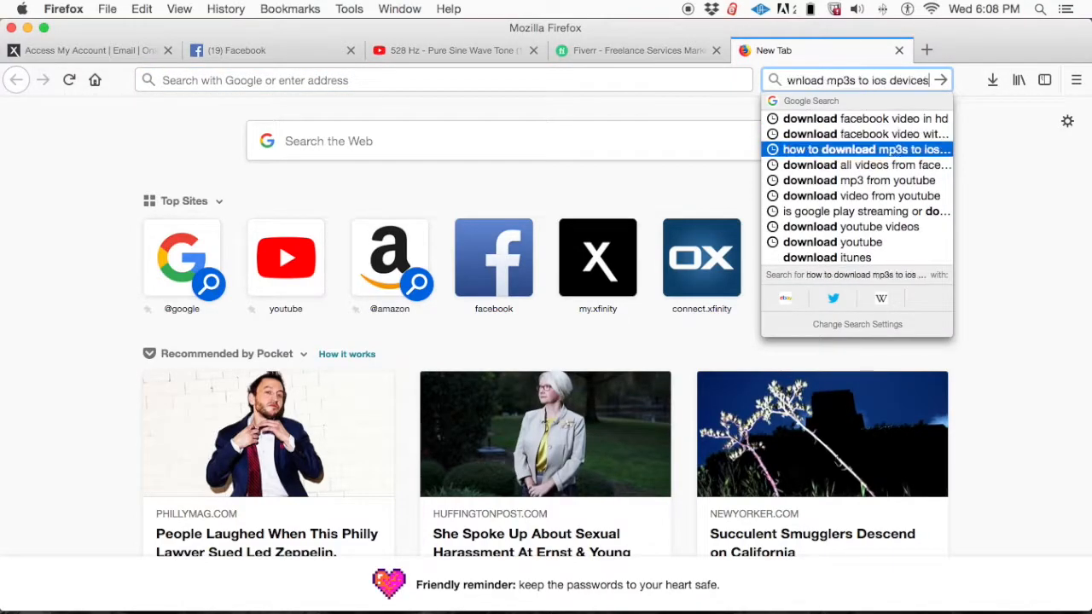
key(Return)
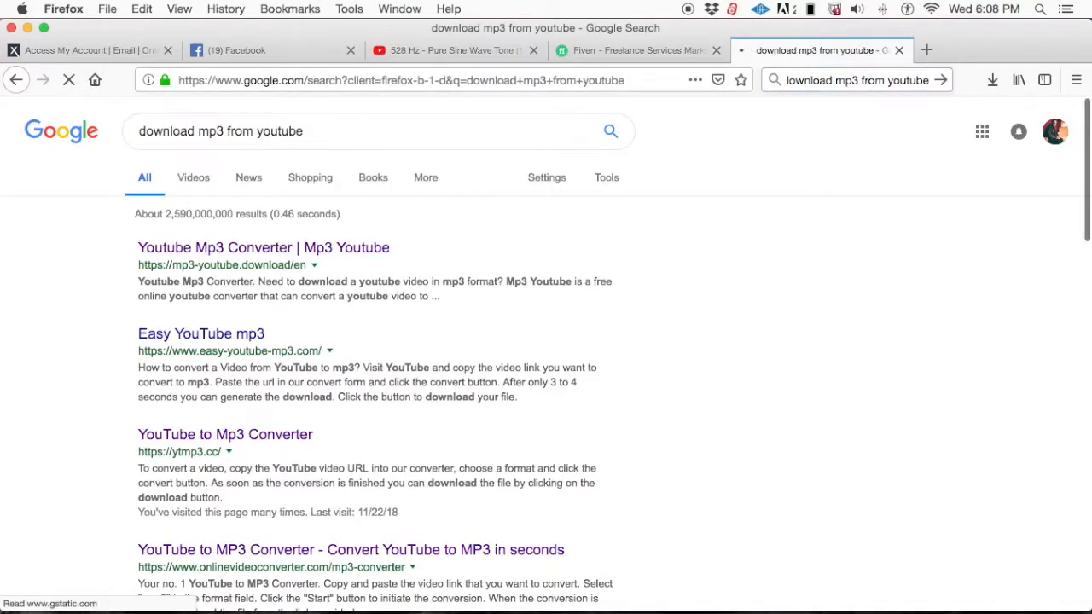
- Try to convert the copied video link on the Youtube Mp3 Converter site, closing the GoMusic pop-up tab
click(354, 248)
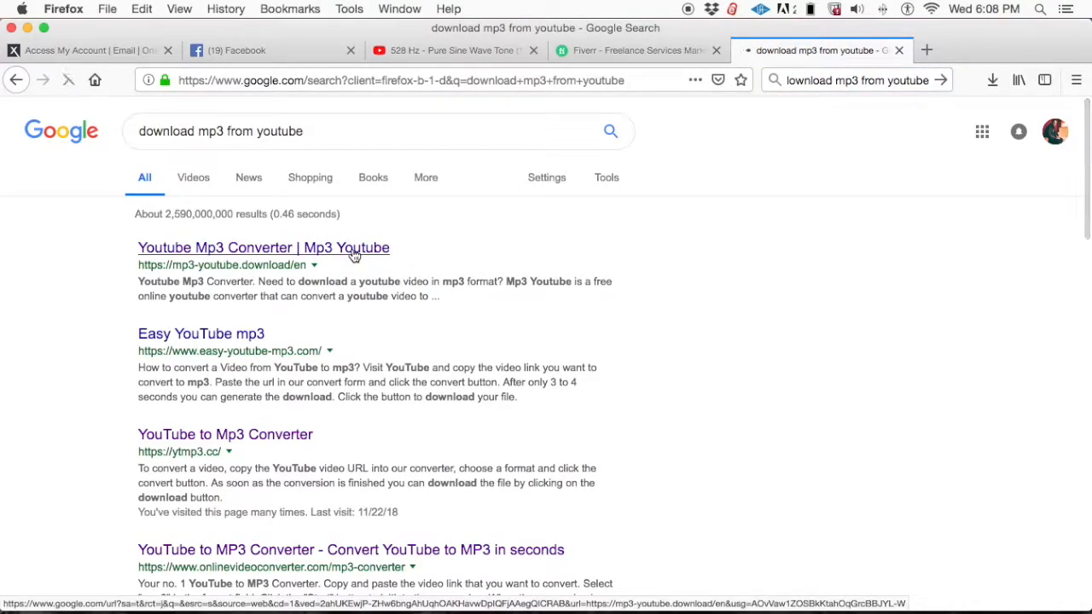
click(470, 395)
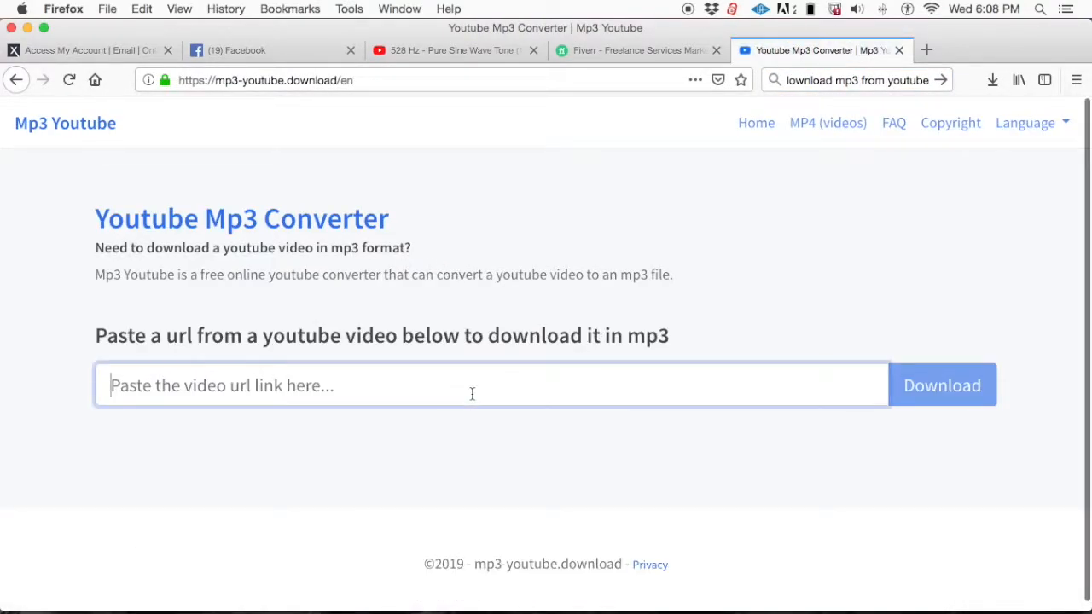
key(super+v)
click(959, 401)
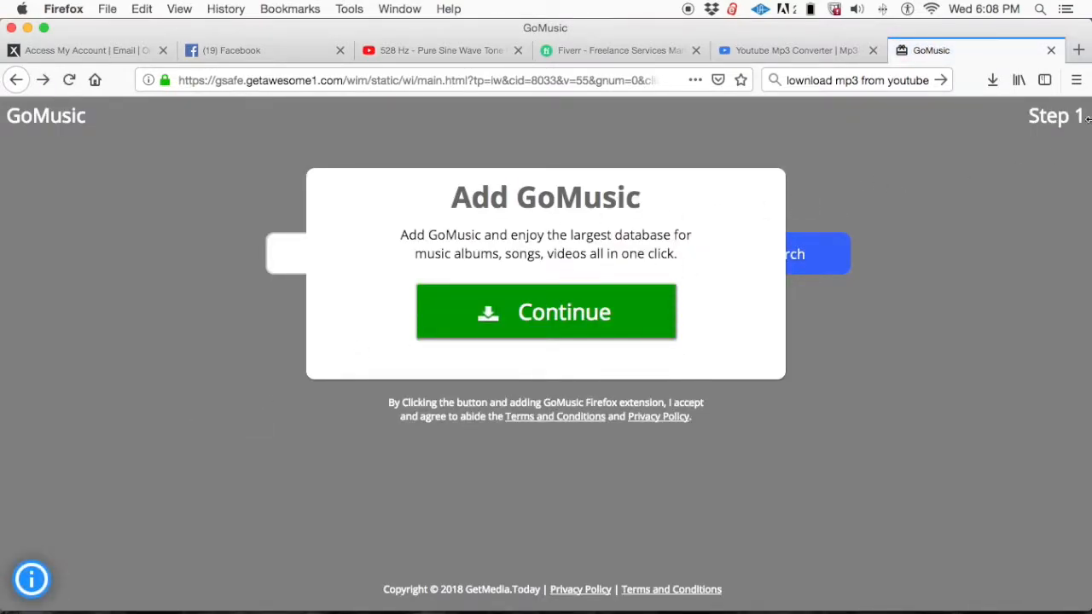
click(1054, 50)
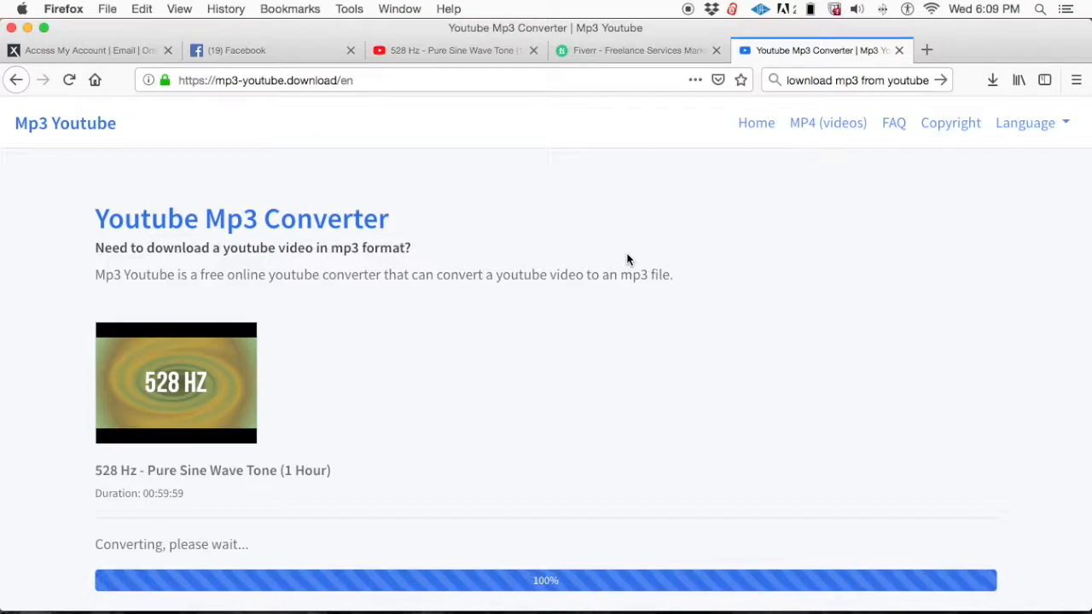
scroll(907, 316, down, 3)
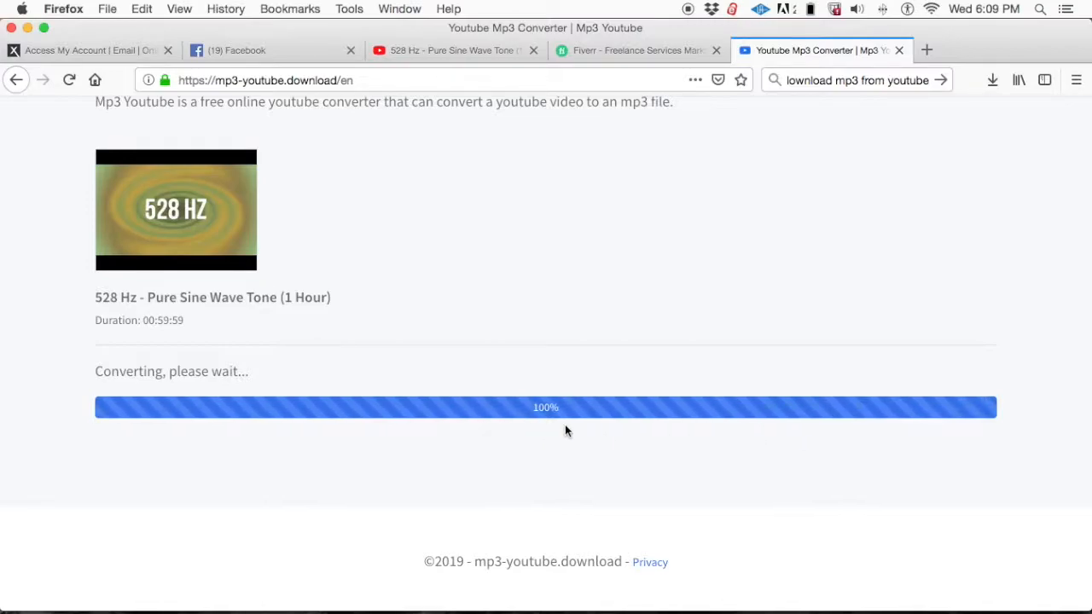
scroll(565, 424, up, 2)
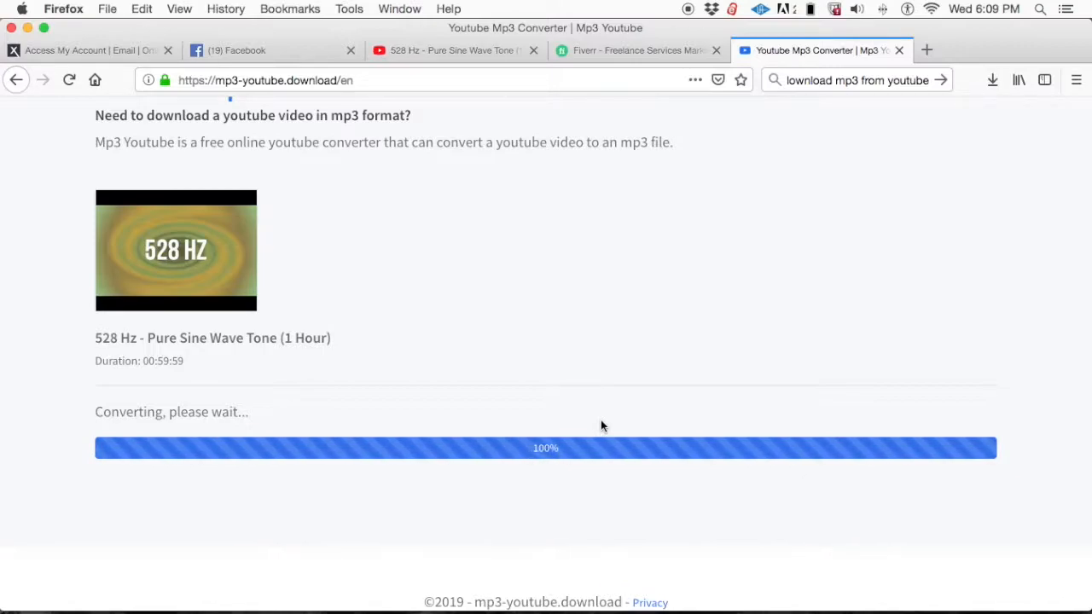
scroll(753, 358, up, 1)
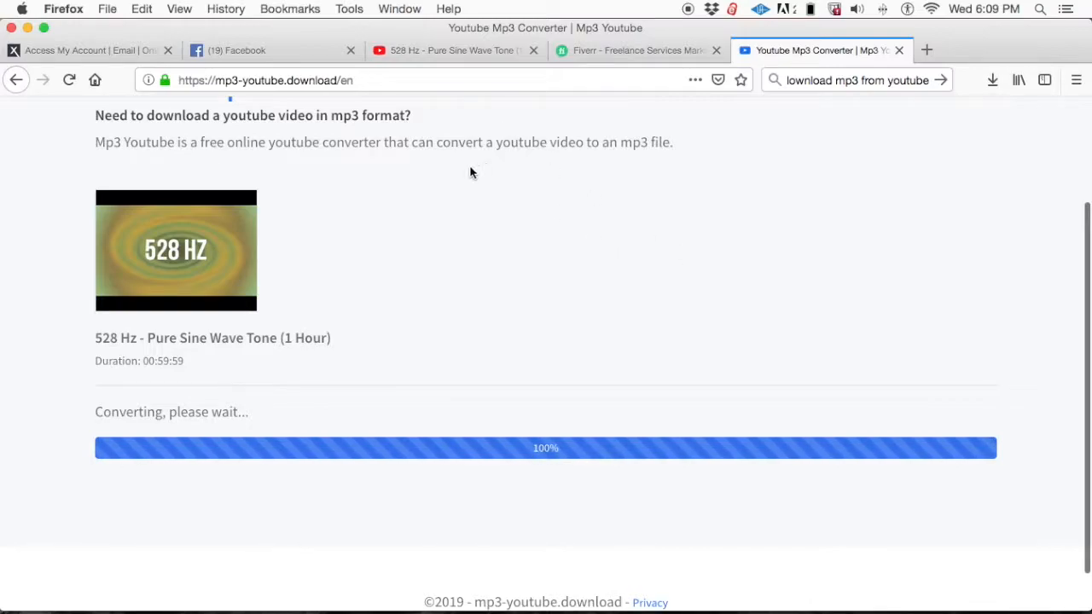
key(super+Left)
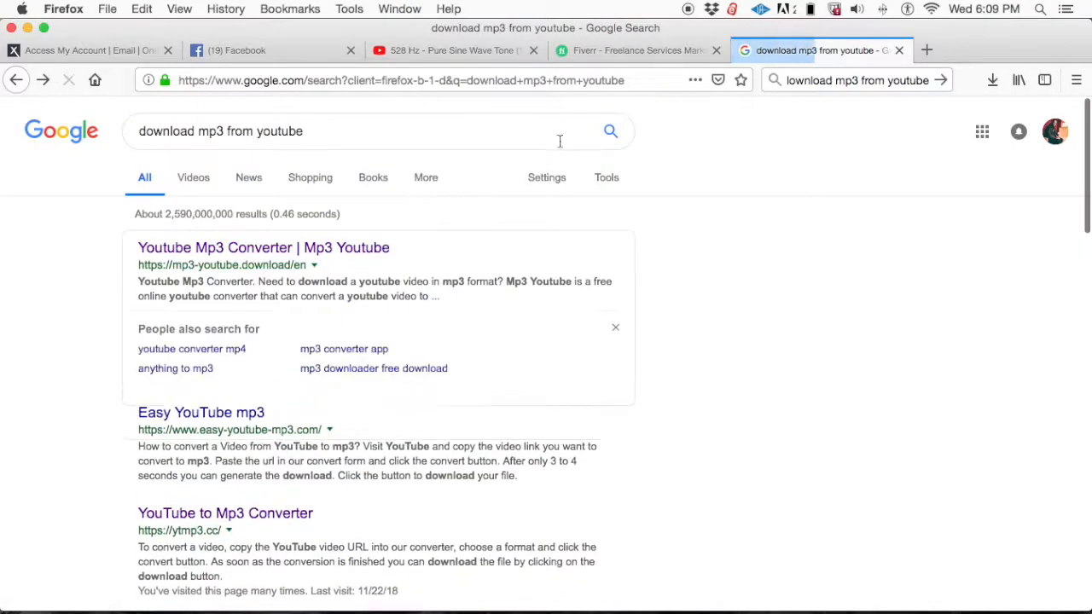
- Return to the YouTube results for the sine wave search and open the video "Surfing on a Sine Wave"
click(470, 53)
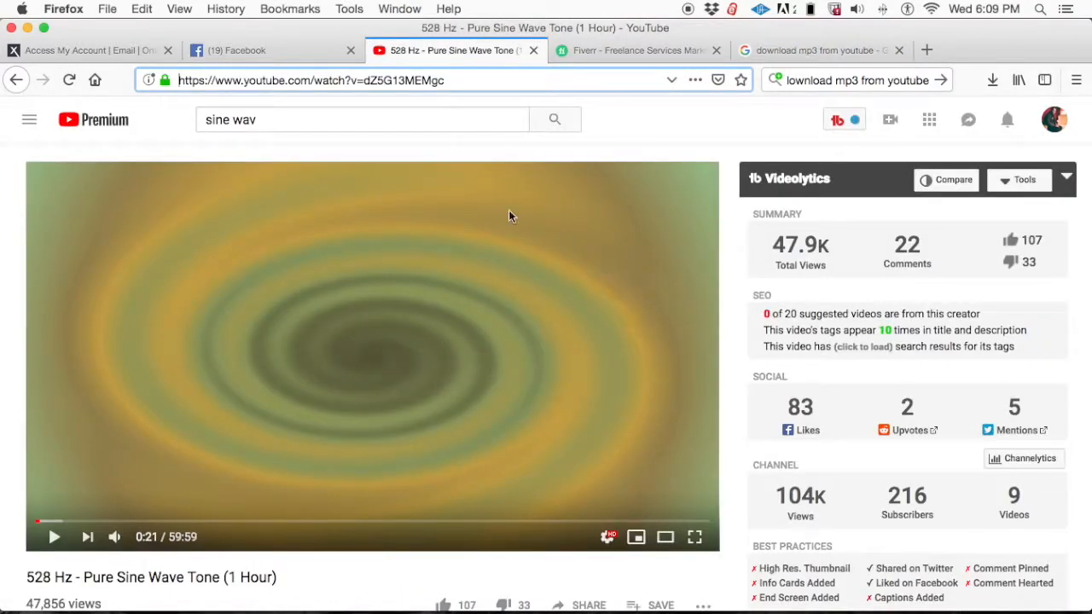
key(super+Left)
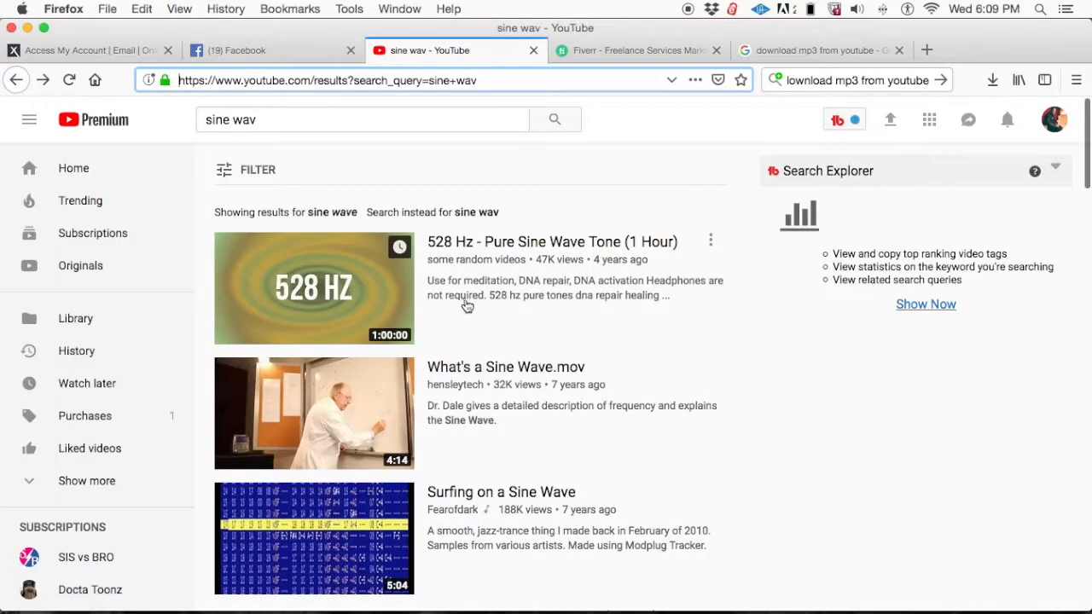
scroll(470, 308, down, 3)
scroll(473, 308, down, 2)
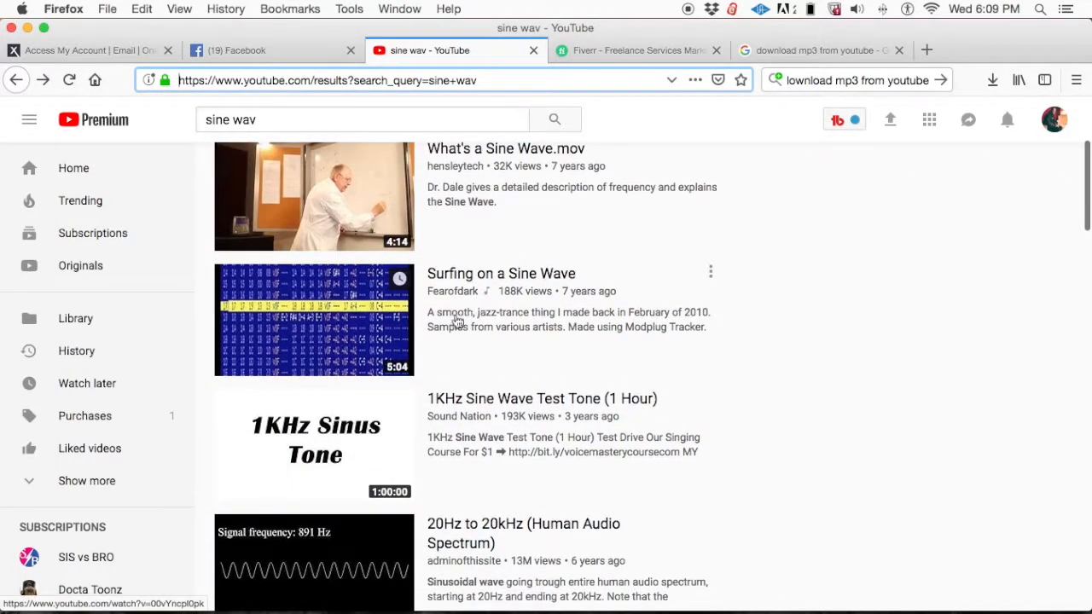
click(364, 348)
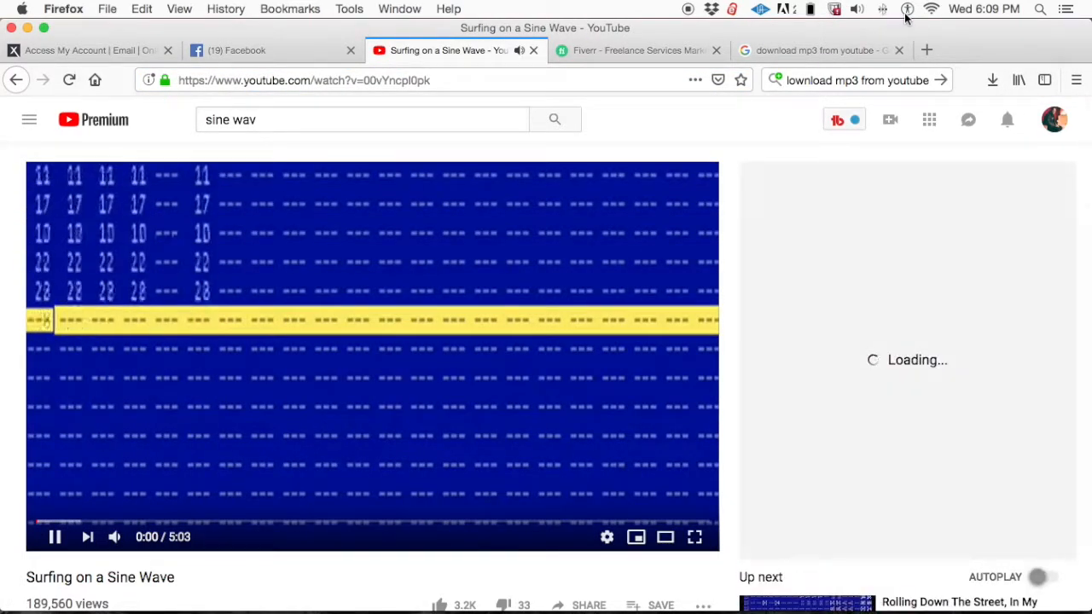
- Return to the sine wave search results and open the video "15000 Hz || 15 kHz Sine Wave Sound Frequency Tone"
key(super+Left)
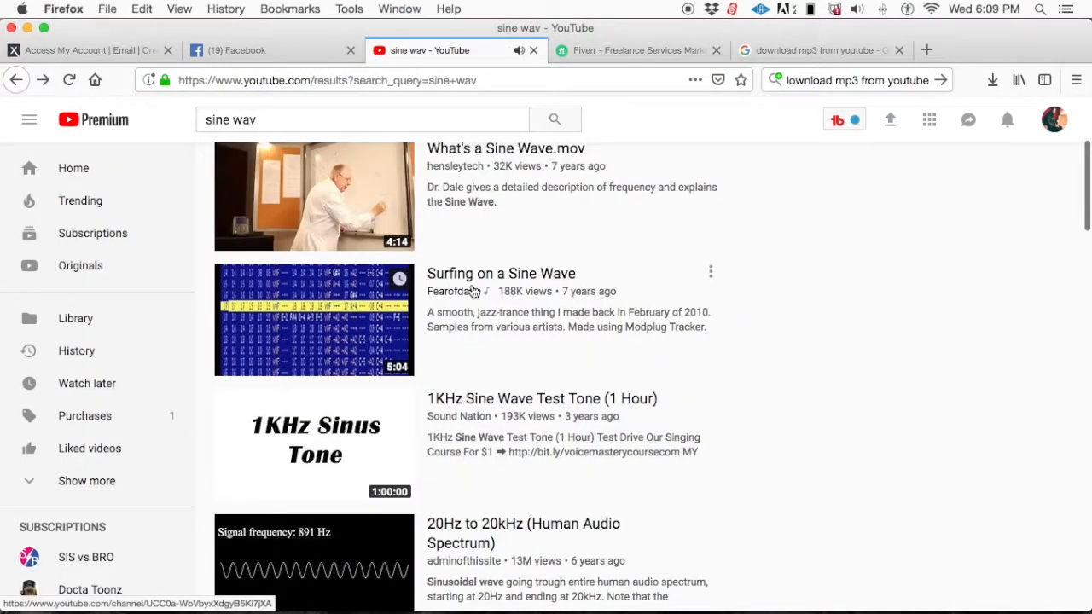
scroll(495, 282, down, 4)
scroll(487, 358, down, 1)
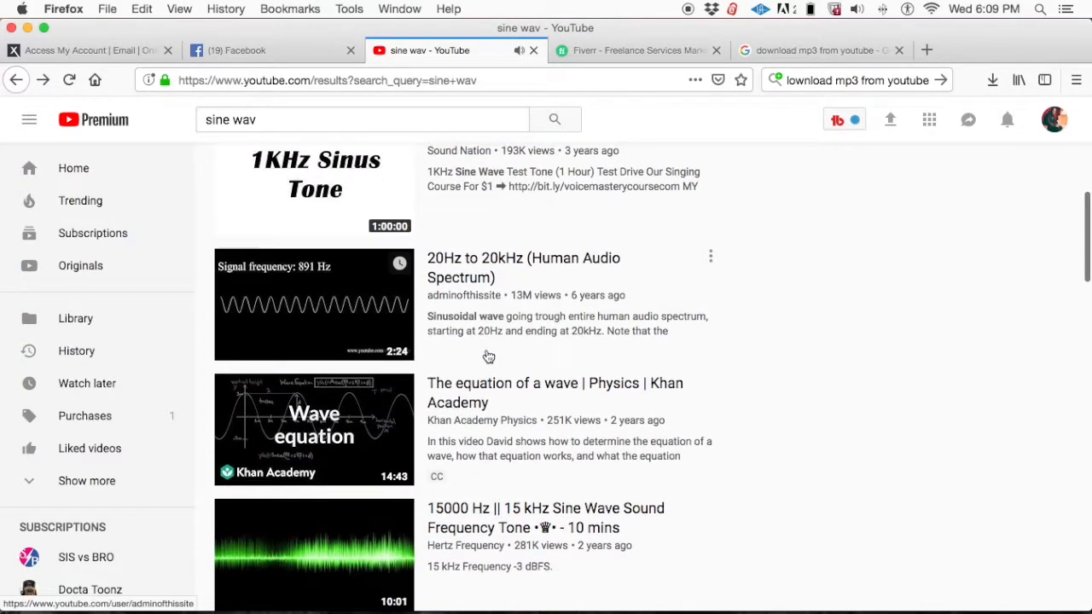
scroll(487, 357, down, 4)
scroll(487, 355, down, 1)
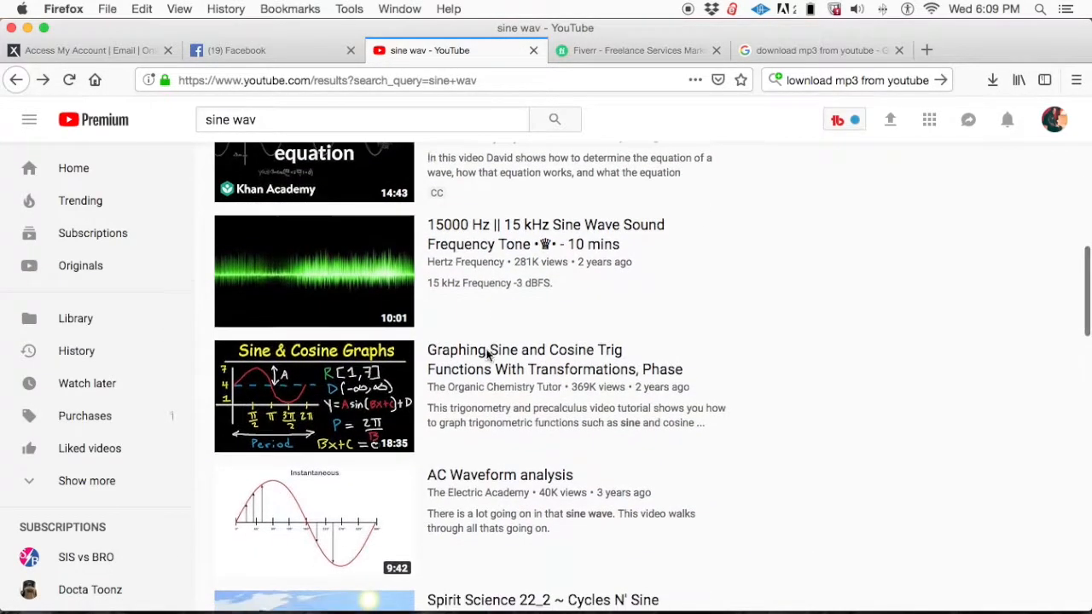
scroll(488, 355, down, 1)
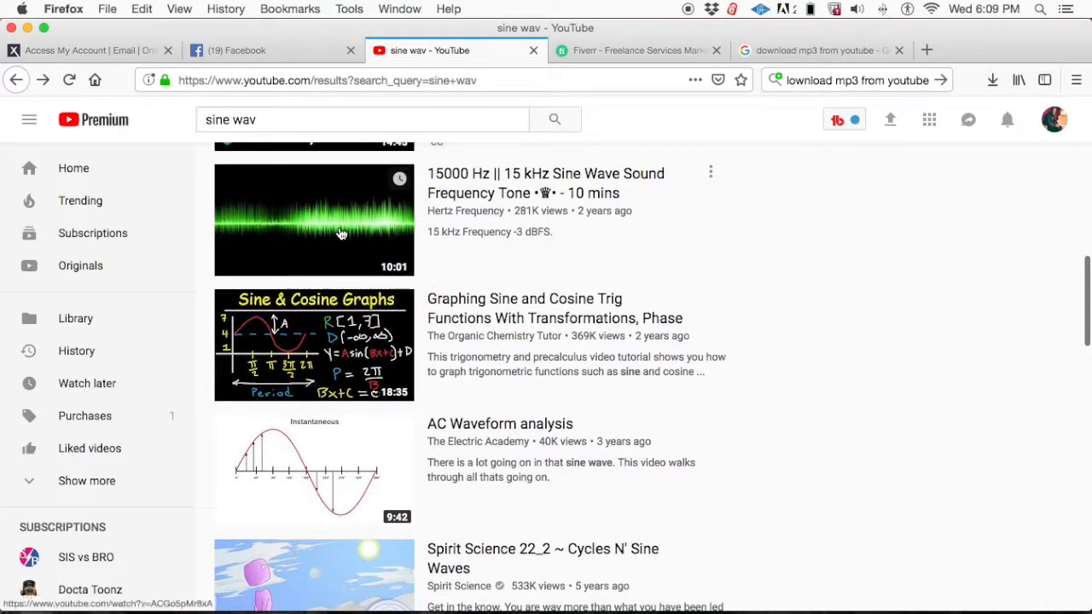
scroll(340, 234, down, 3)
scroll(344, 224, up, 3)
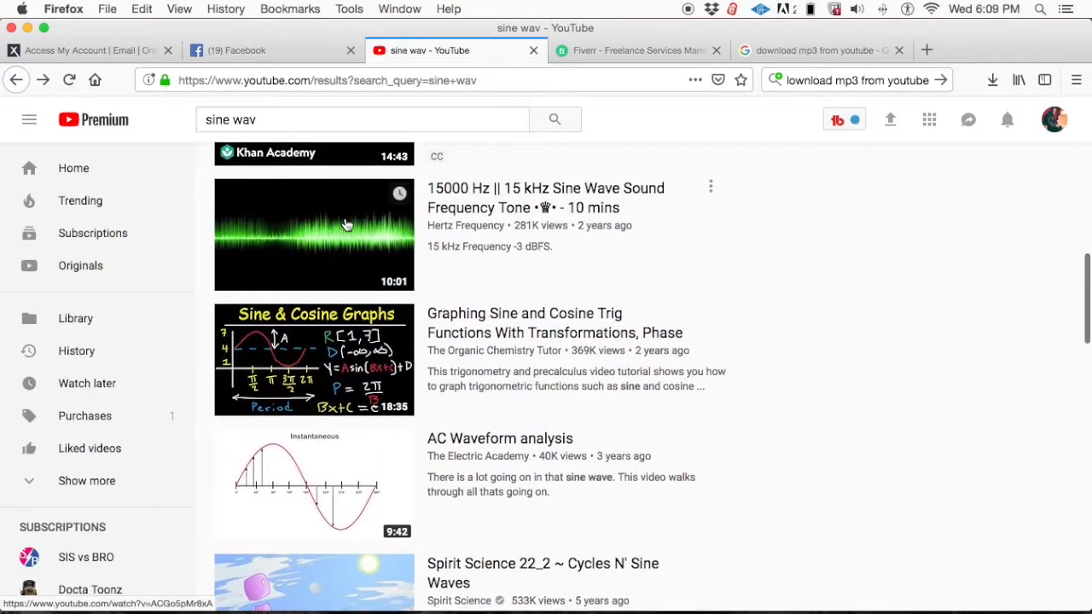
click(344, 224)
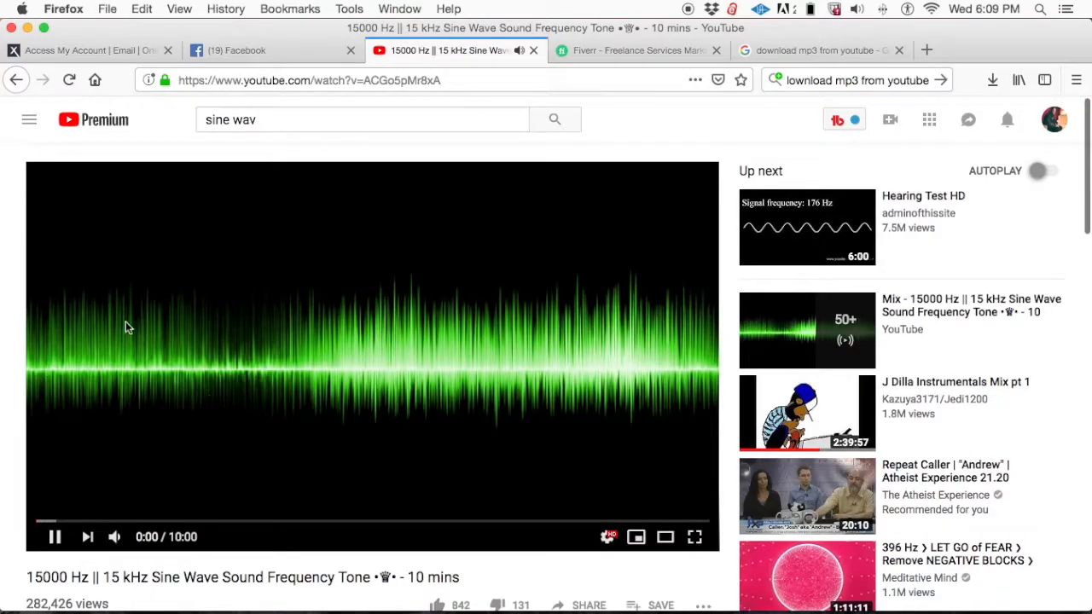
- Return to the results, look further down the list and open the video "Sine Curve and the Unit Circle"
key(super+Left)
scroll(667, 256, down, 3)
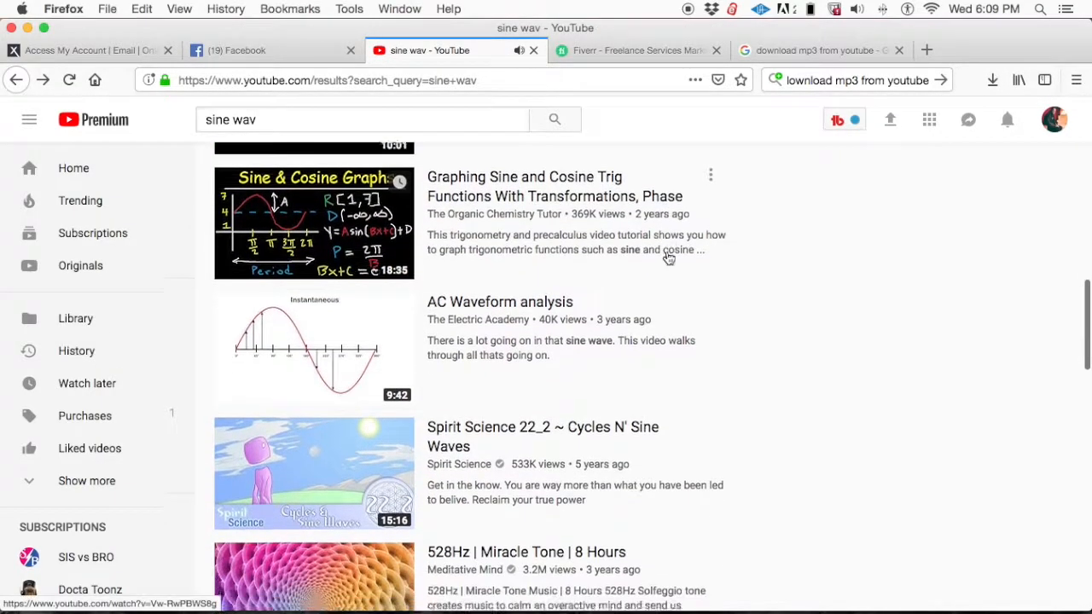
scroll(668, 259, down, 3)
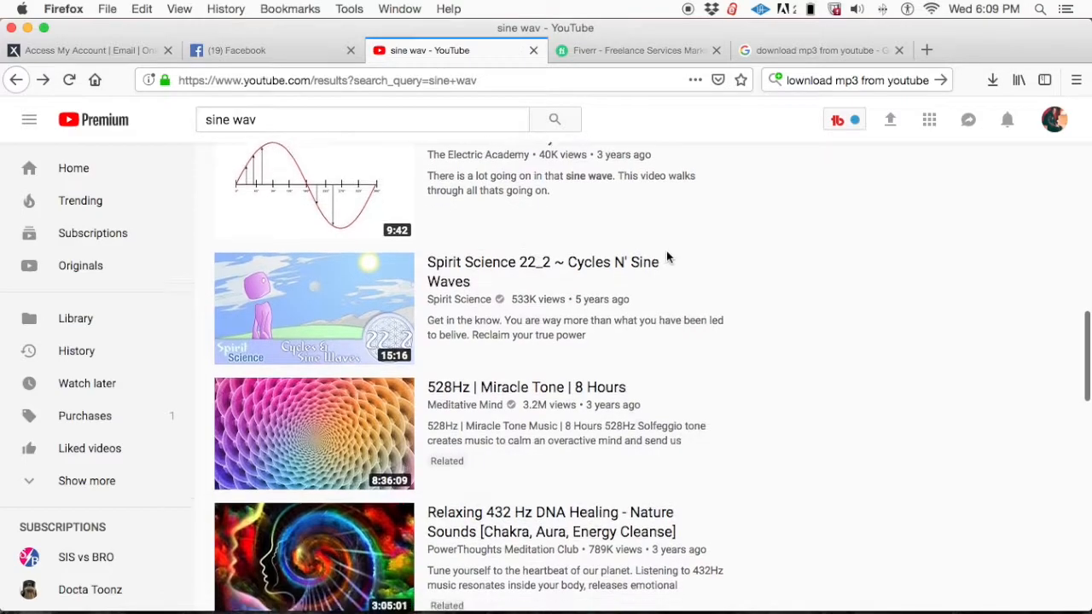
scroll(668, 258, down, 5)
scroll(668, 258, down, 6)
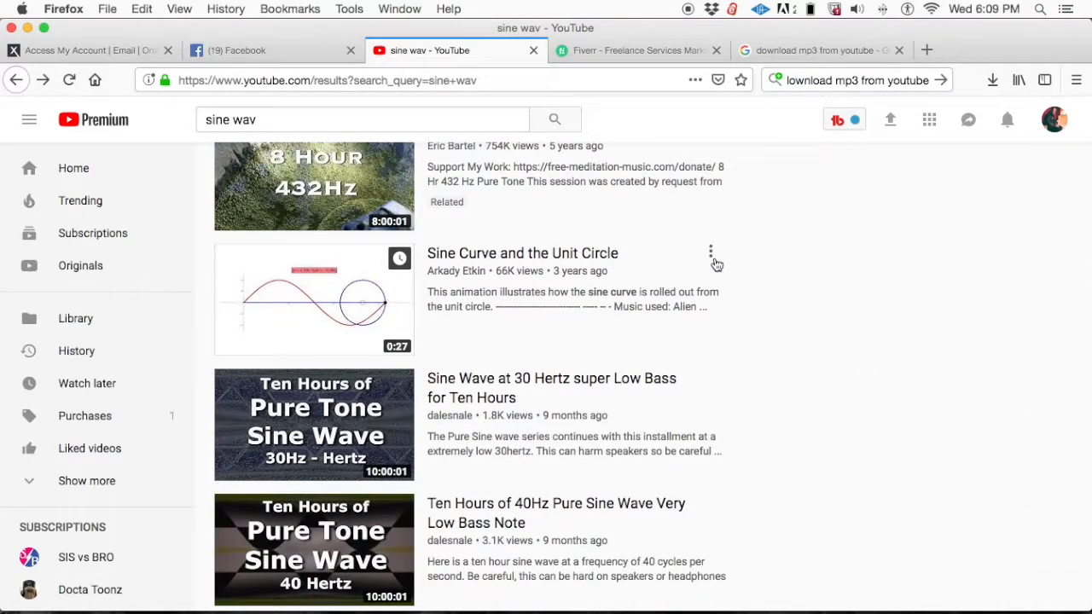
click(374, 331)
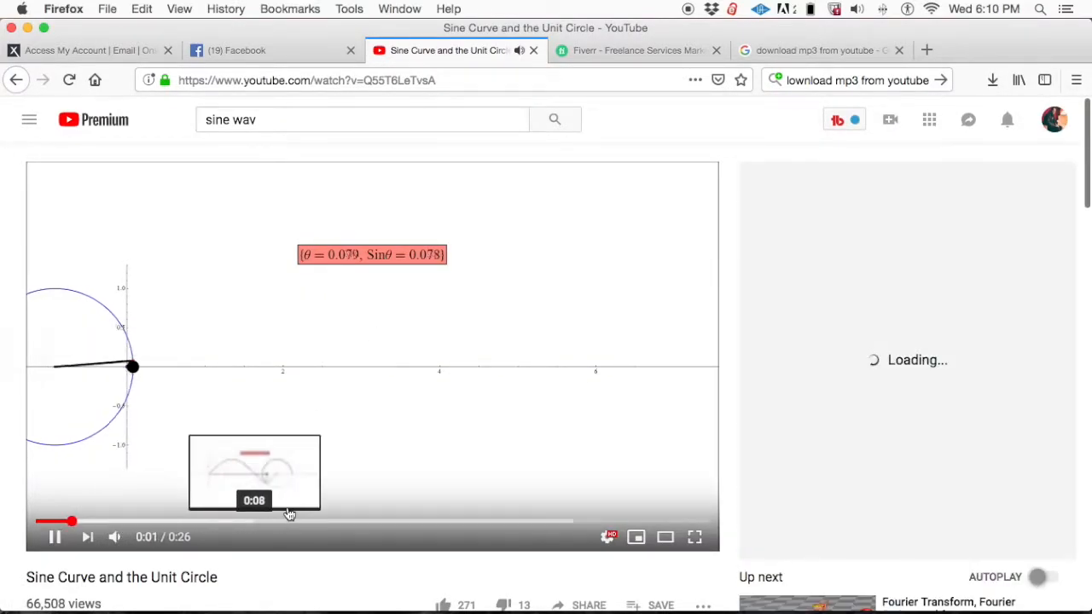
- Go back to the results and search YouTube for "sine wave sound"
key(super+Left)
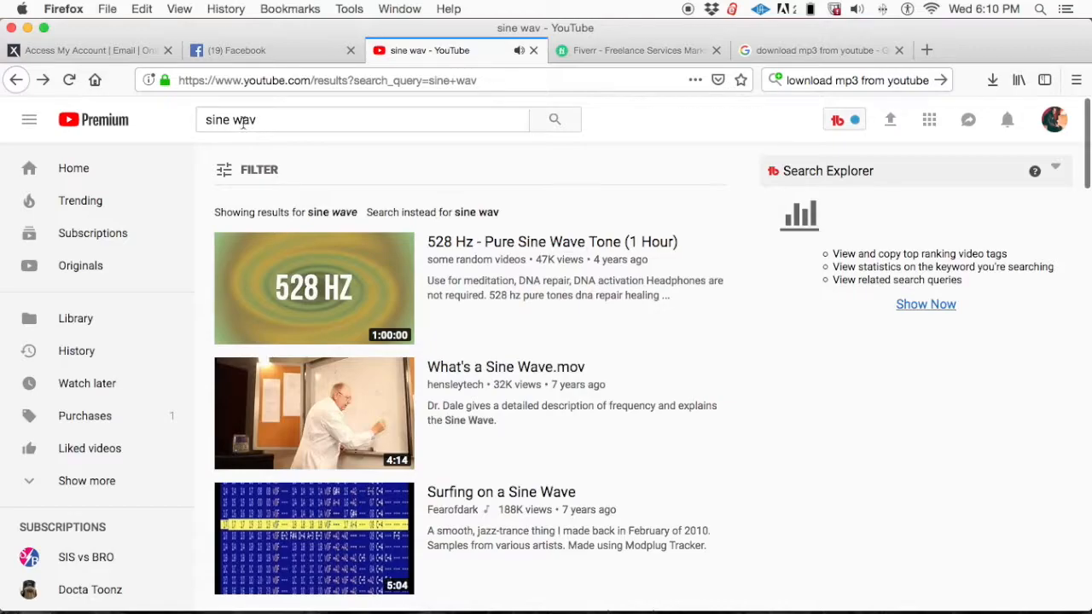
click(260, 121)
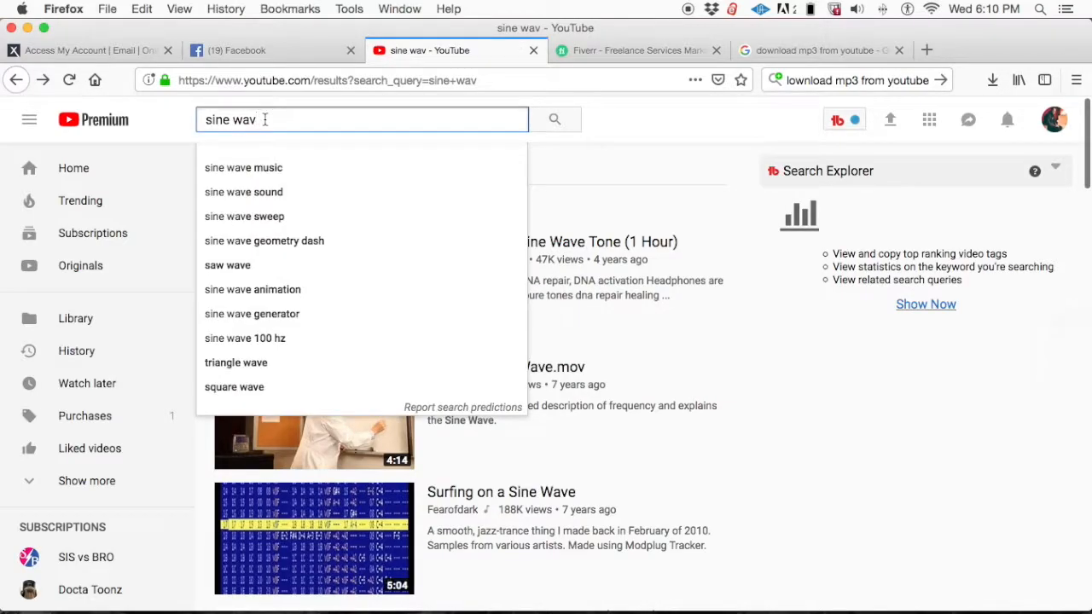
text(sound)
key(Down)
key(Return)
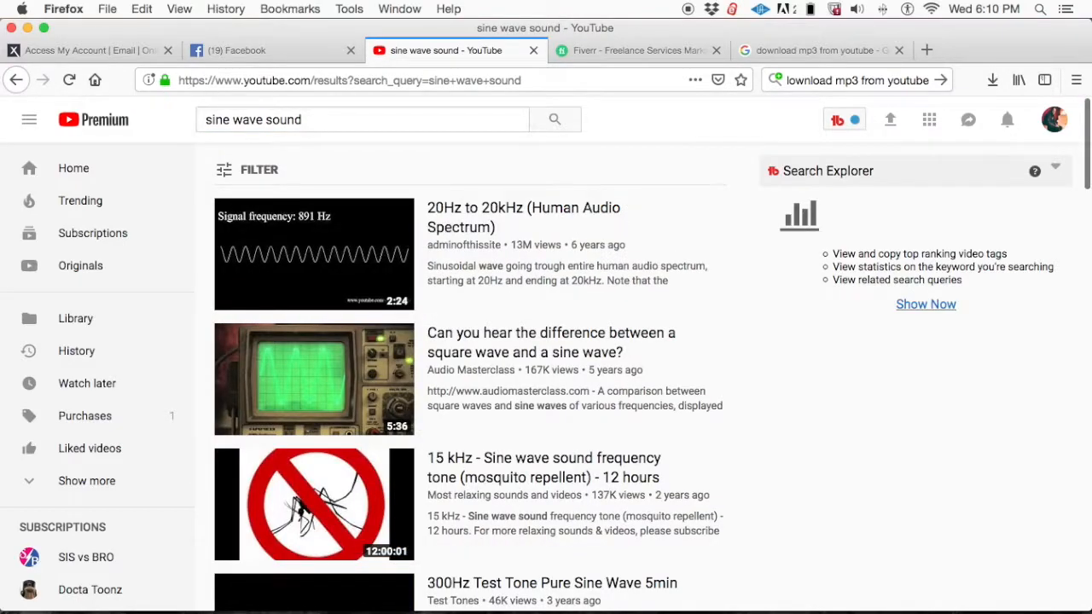
- Open "Can you hear the difference between a square wave and a sine wave?" and skip ahead to about 0:27
scroll(337, 311, down, 3)
click(337, 317)
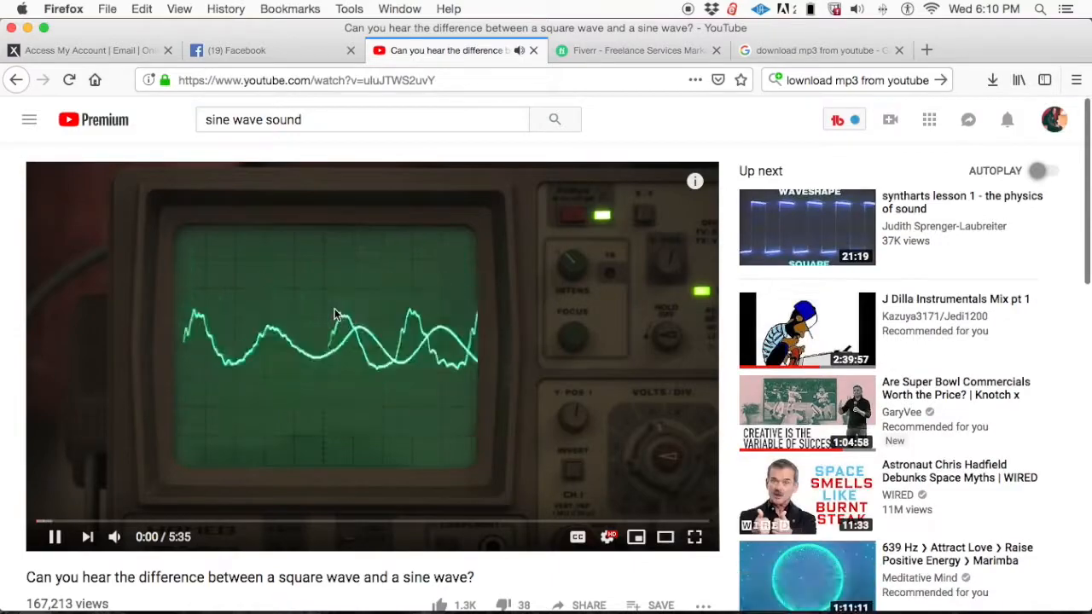
scroll(335, 314, down, 1)
click(90, 482)
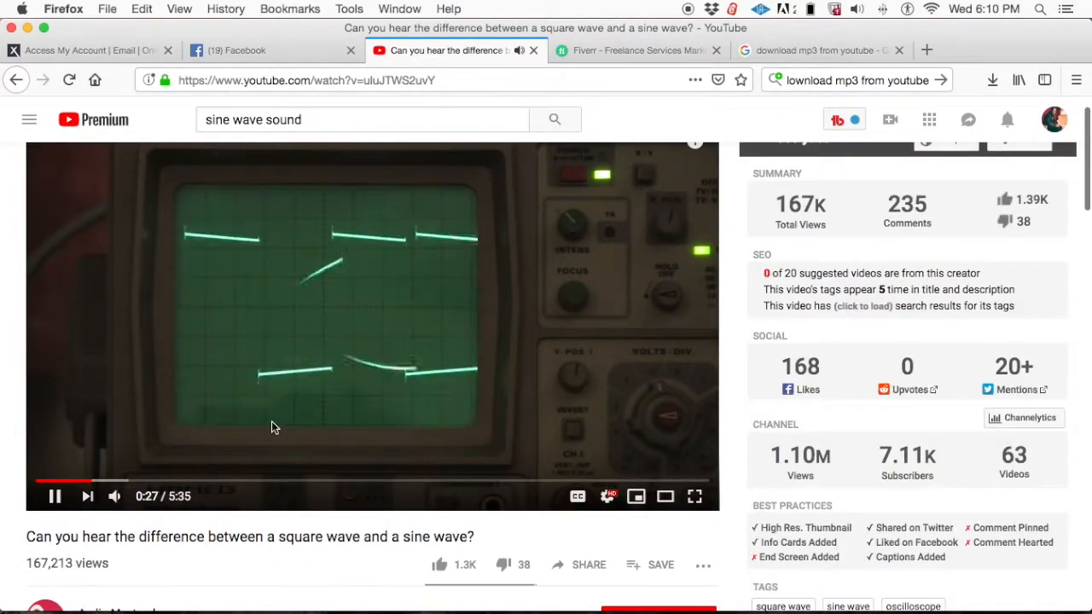
- Return to the sine wave sound results and open the video "300Hz Test Tone Pure Sine Wave 5min"
key(super+Left)
scroll(512, 297, down, 2)
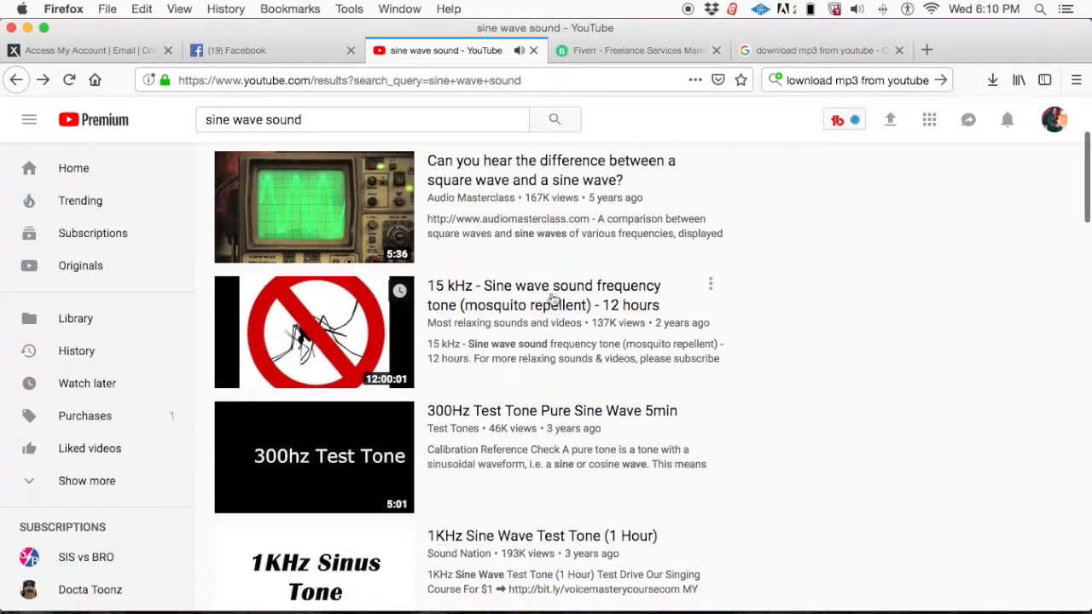
scroll(563, 358, down, 2)
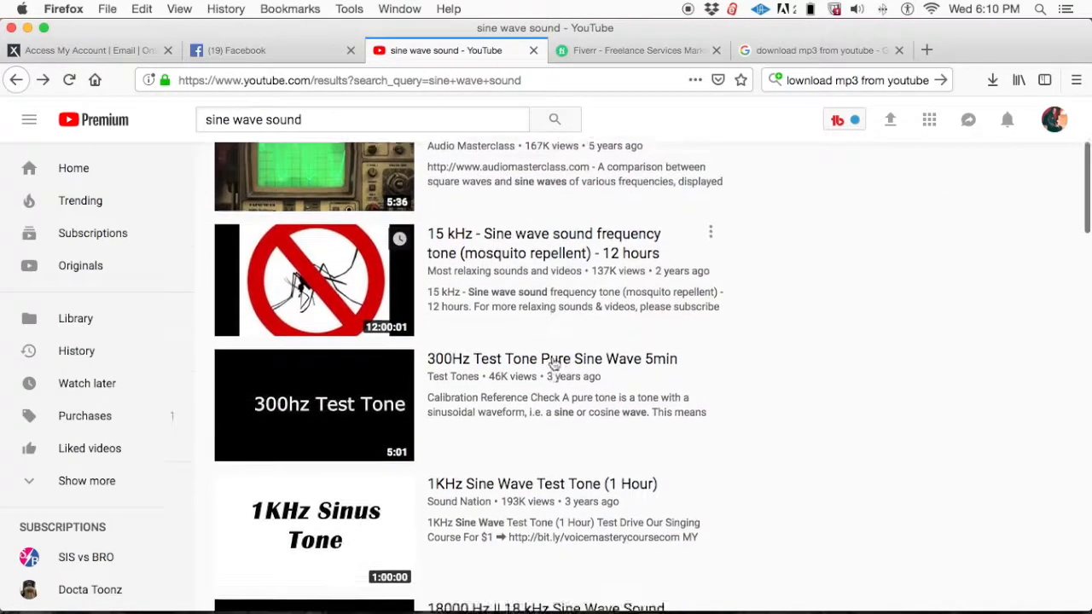
click(346, 395)
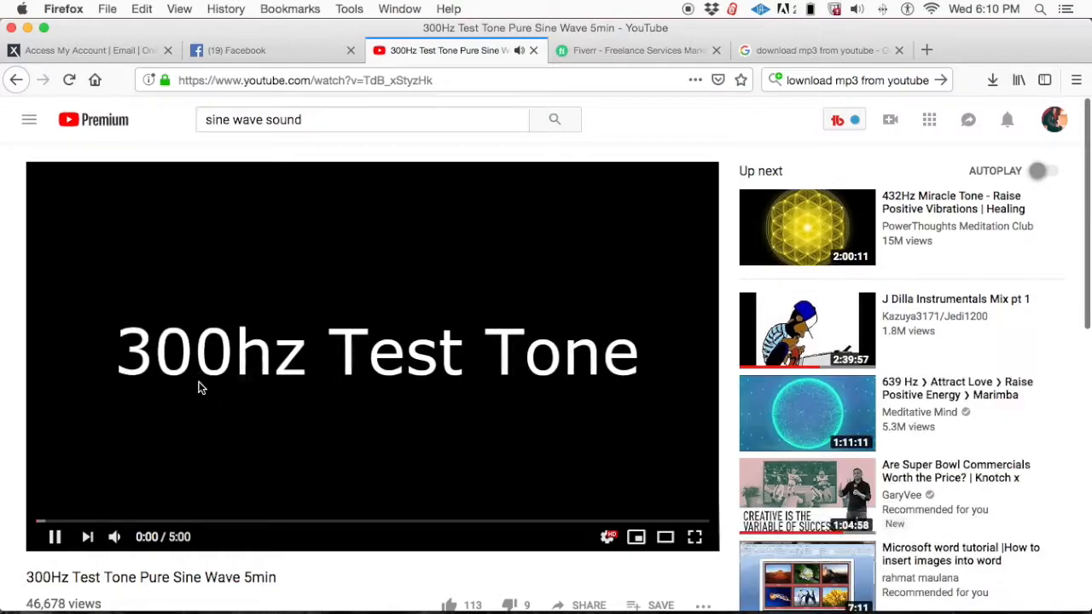
- Look over the 300Hz test tone video's page, pause playback and copy the video's URL
scroll(247, 388, down, 1)
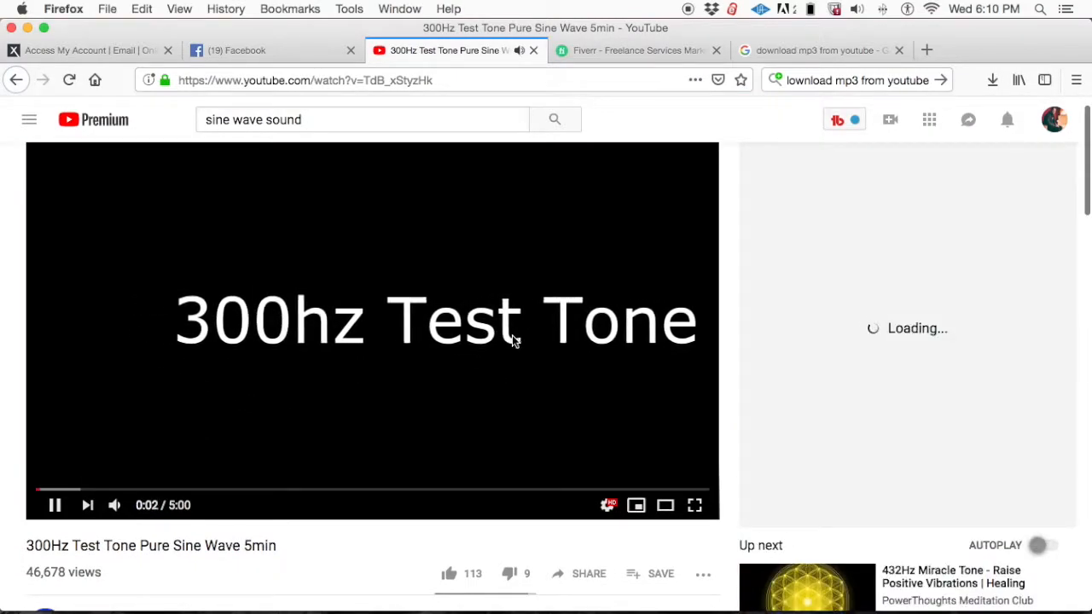
scroll(295, 415, down, 4)
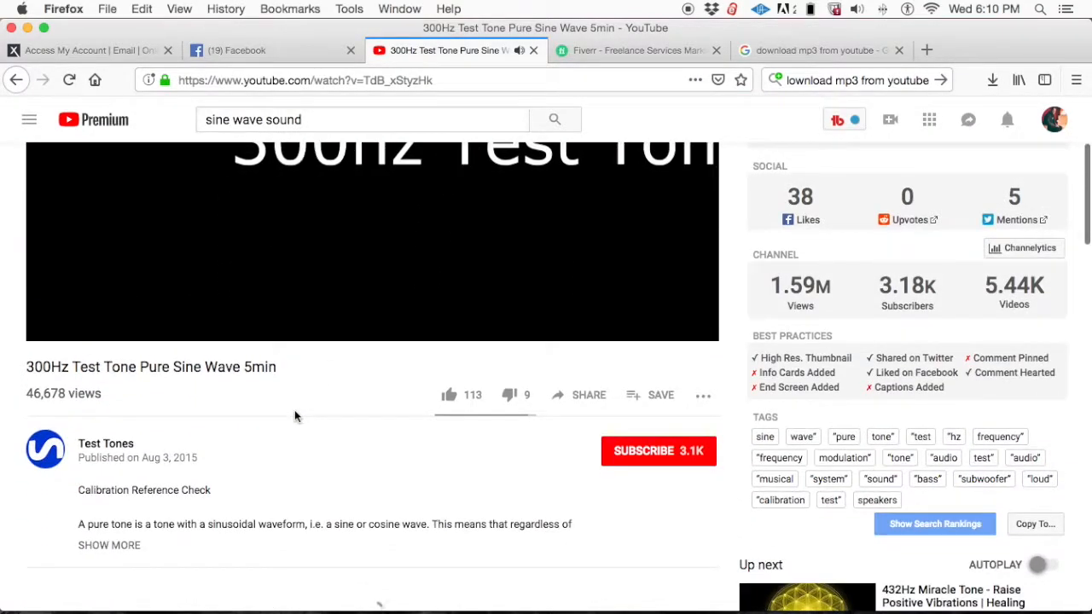
scroll(80, 398, up, 3)
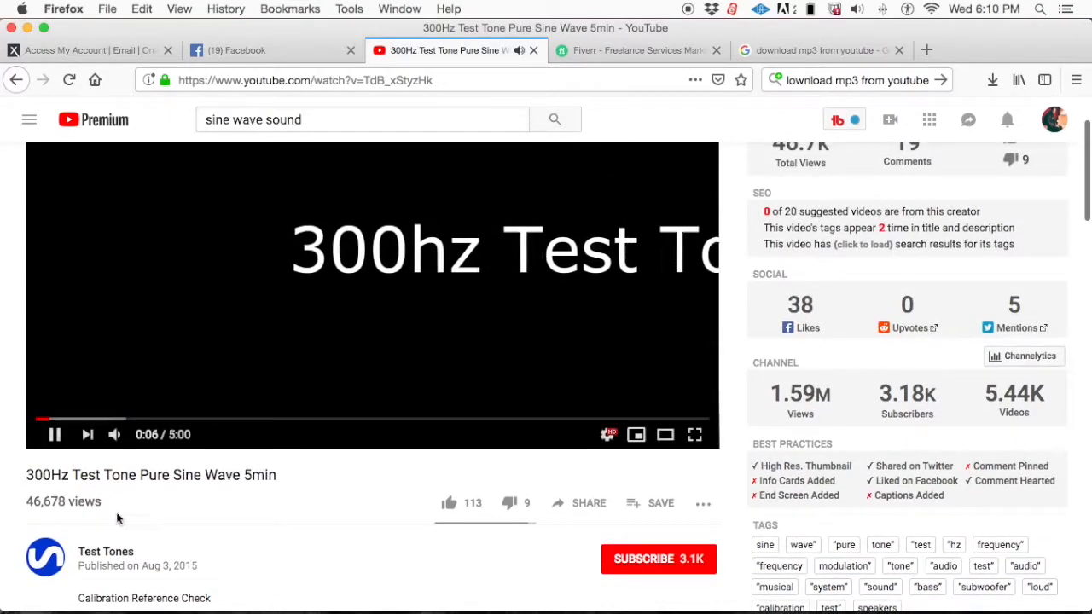
click(268, 182)
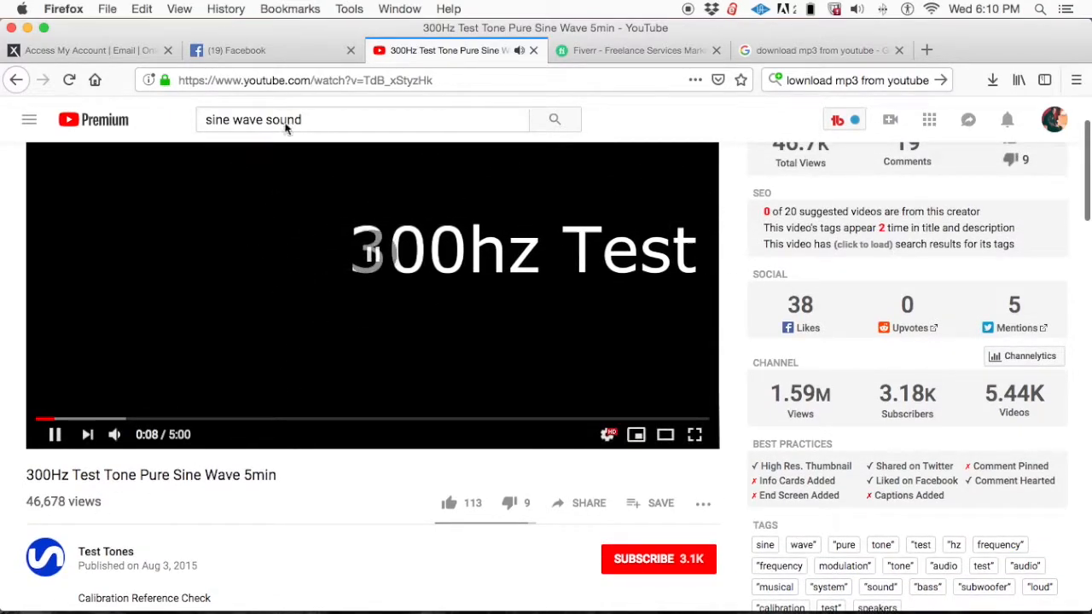
click(347, 80)
key(super+c)
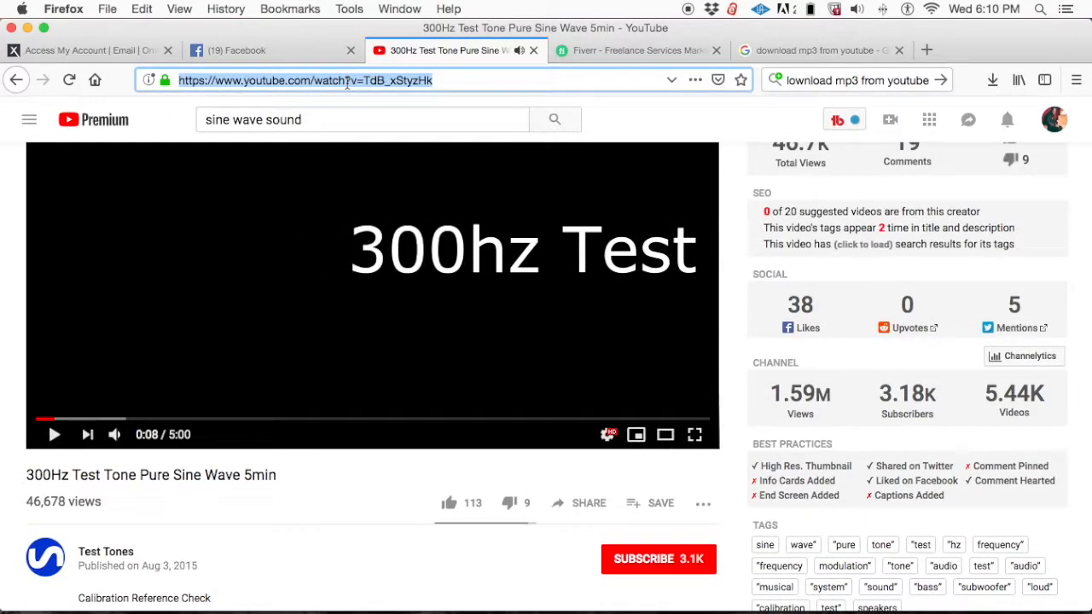
scroll(376, 291, up, 2)
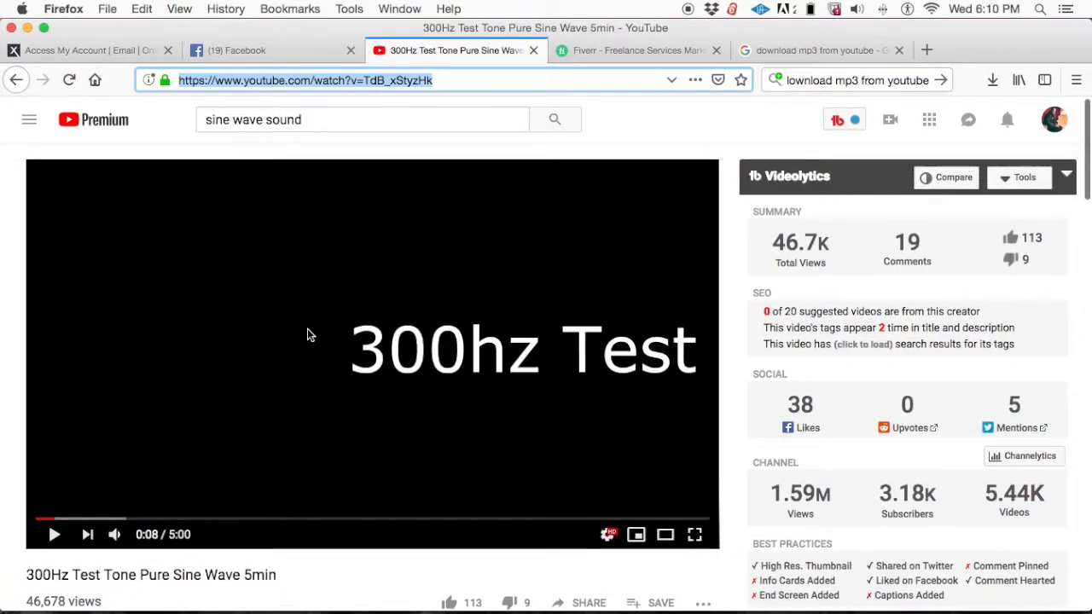
- Convert the copied 300Hz test tone link on the Youtube Mp3 Converter site, closing the GoMusic pop-up tab
click(781, 53)
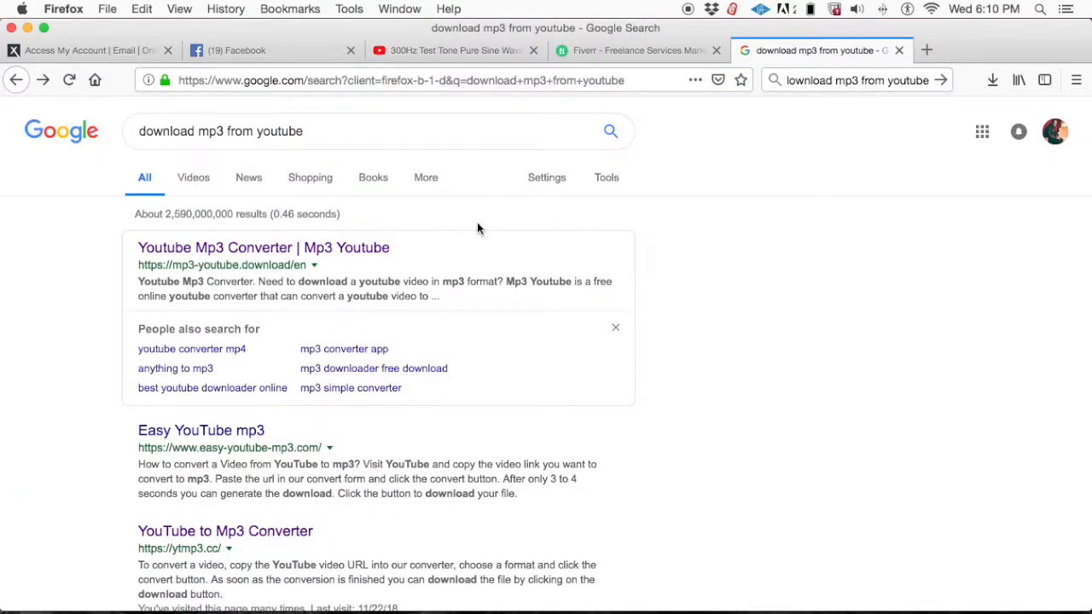
click(347, 256)
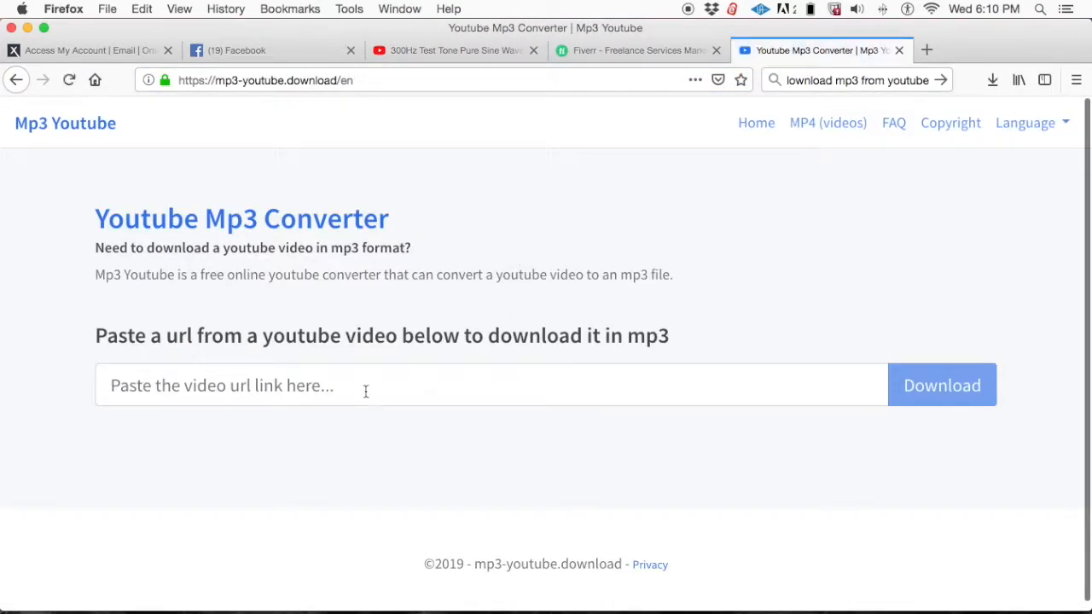
click(366, 391)
key(super+v)
click(943, 403)
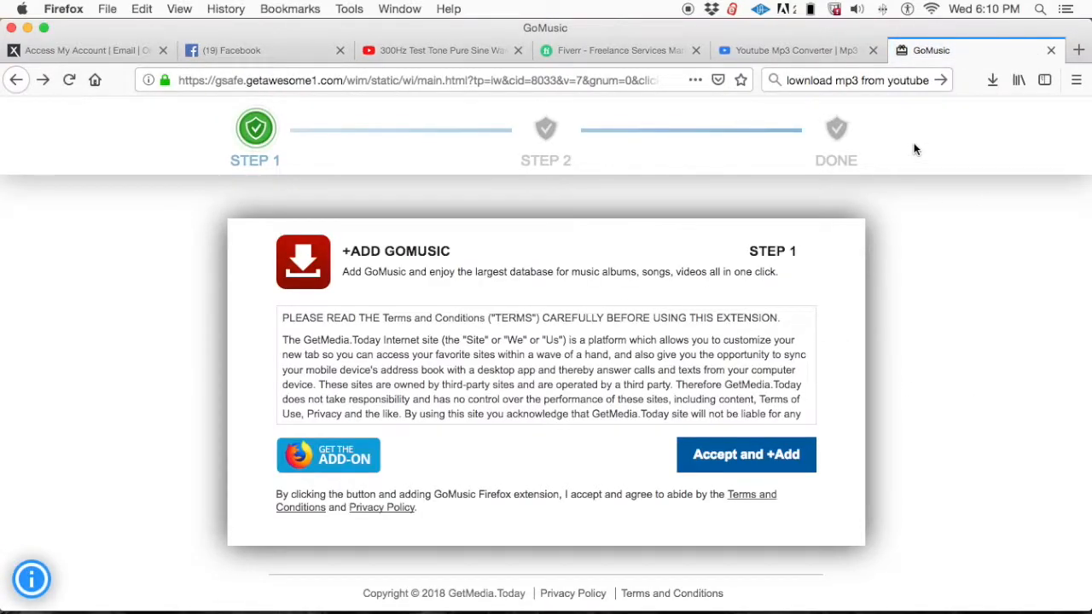
click(1051, 50)
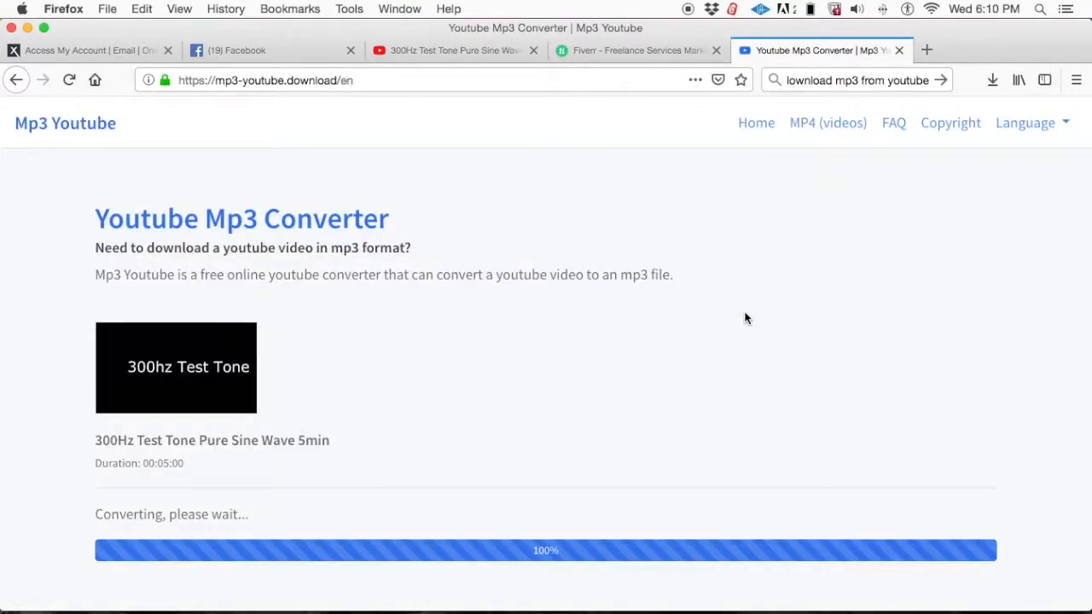
- Download the converted MP3 and save it to the Desktop as 300hz-test-tone-pure-sine-wave-5min
scroll(744, 317, down, 3)
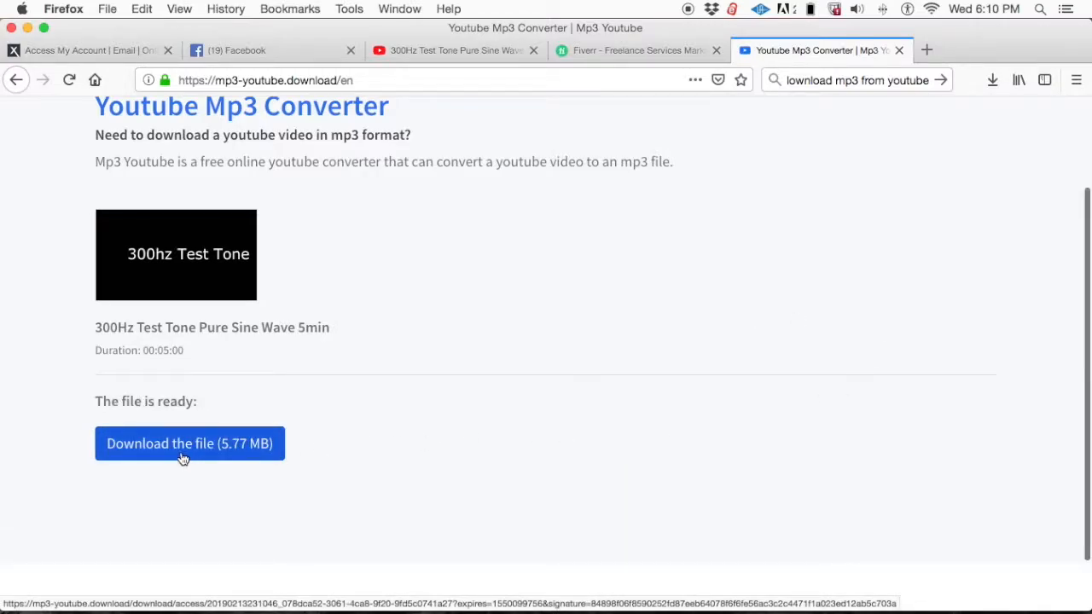
click(187, 456)
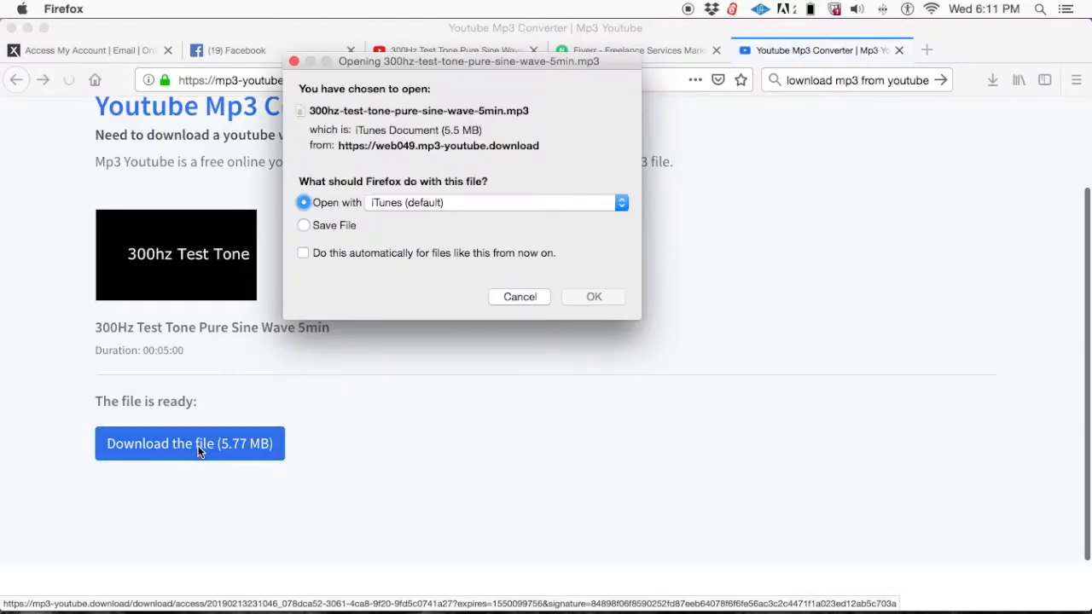
click(343, 225)
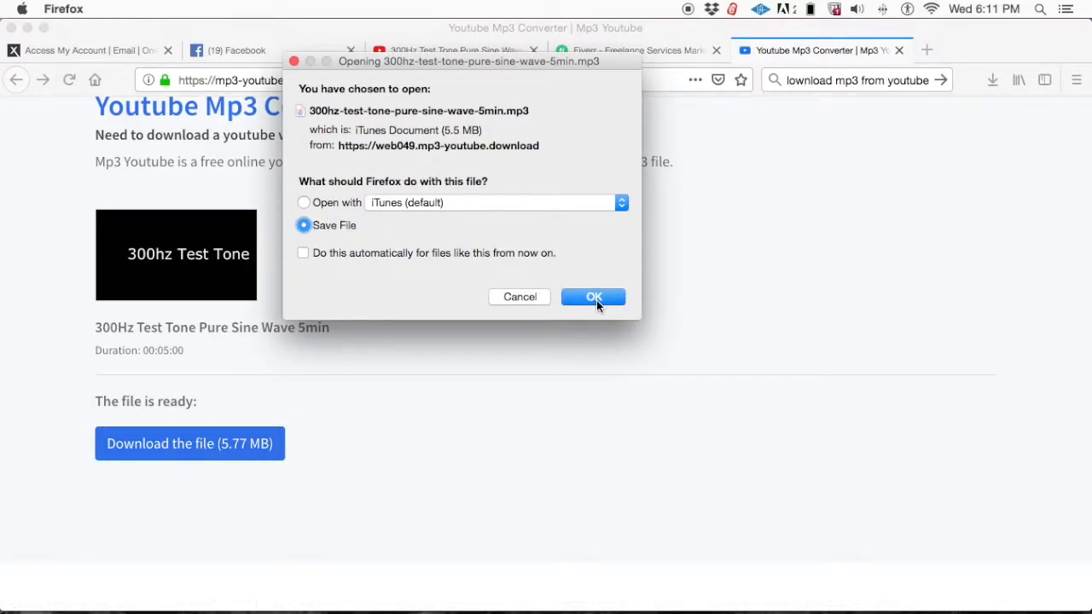
click(596, 301)
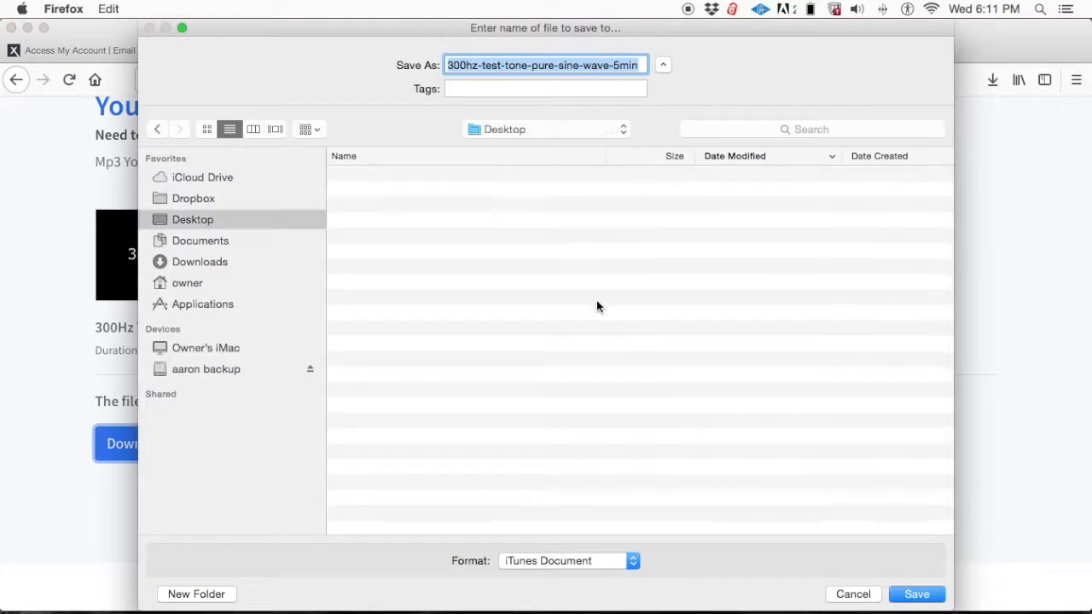
click(911, 594)
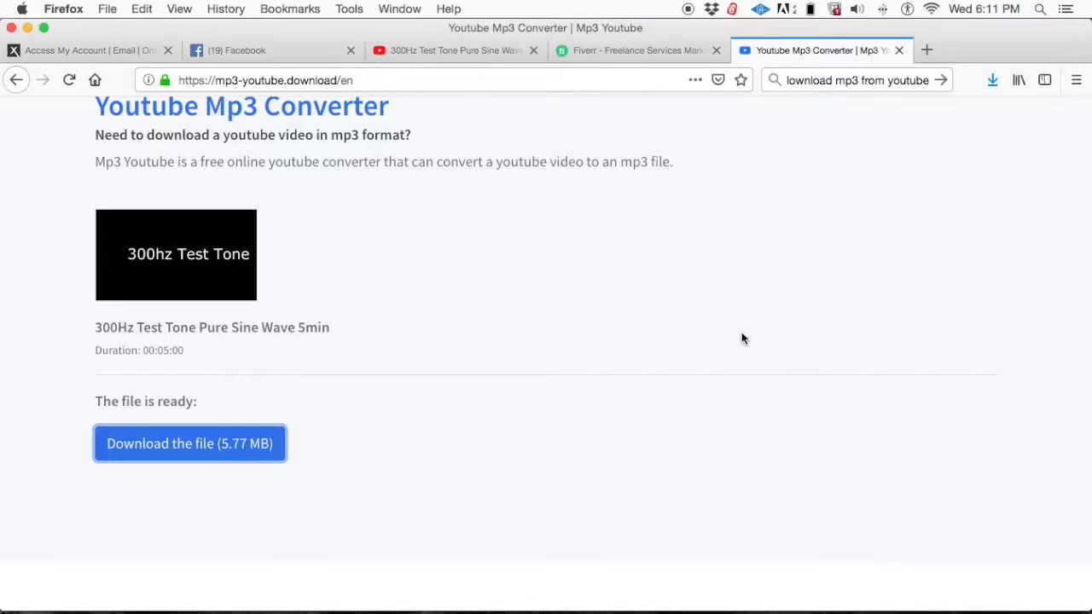
- Switch from Firefox to the Pro Tools session and open the Import Audio dialog
key(ctrl+Up)
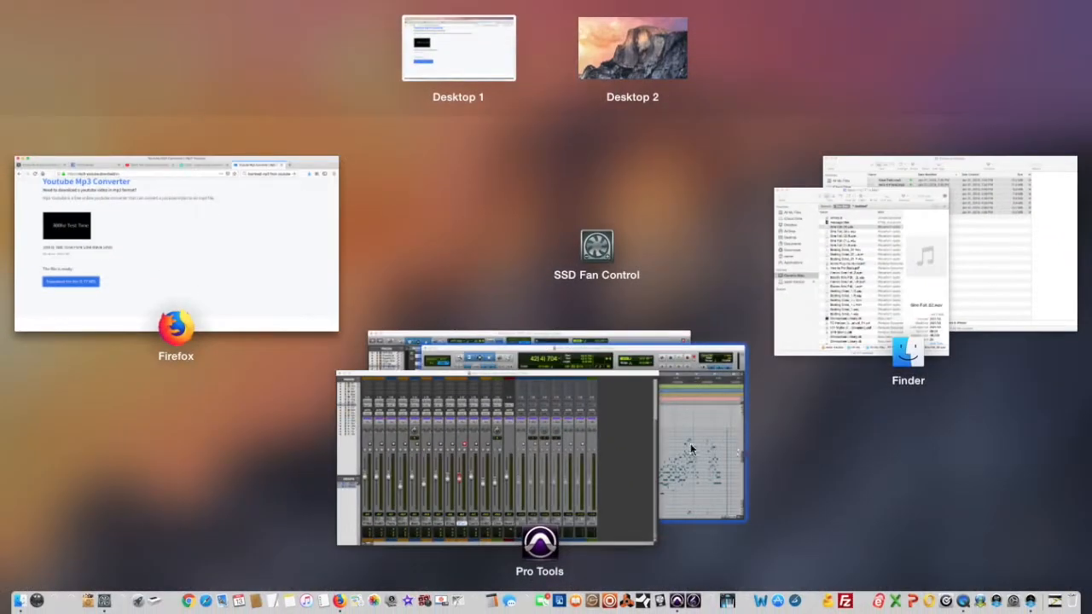
click(609, 449)
key(ctrl+Up)
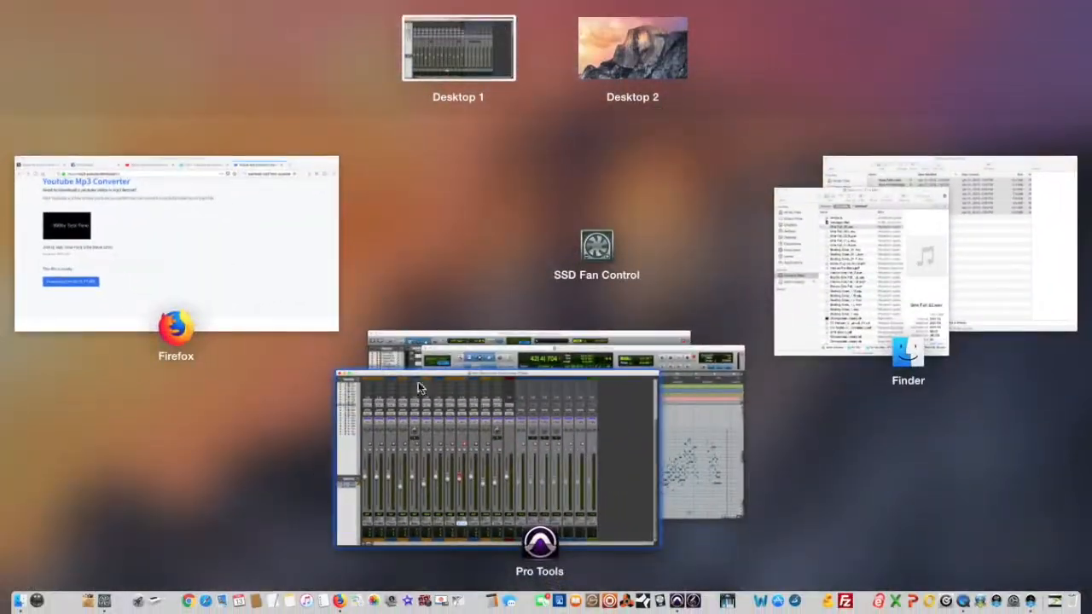
click(299, 285)
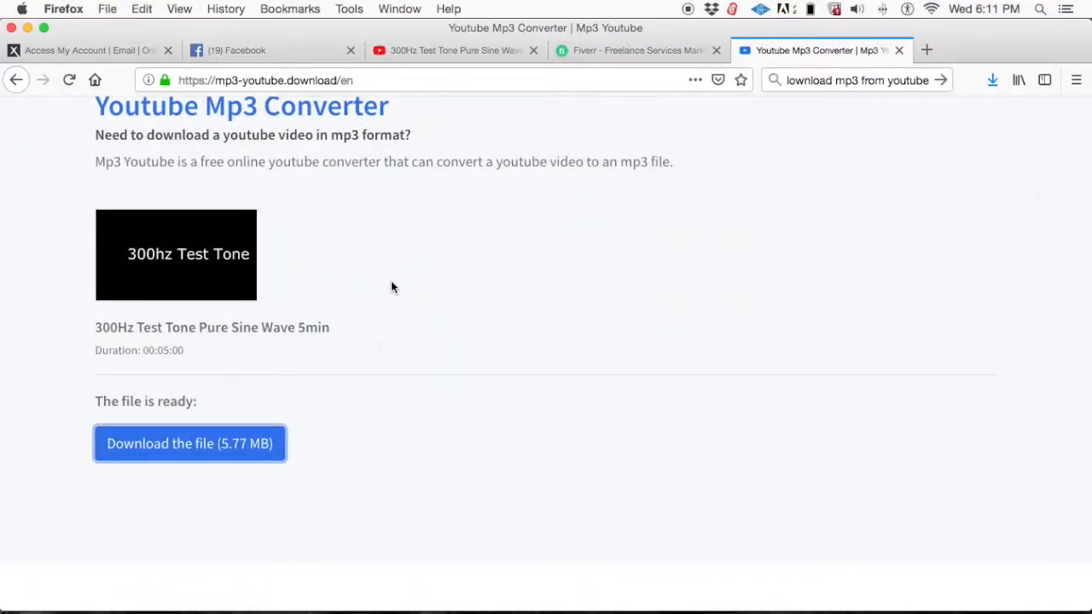
key(ctrl+Up)
click(602, 440)
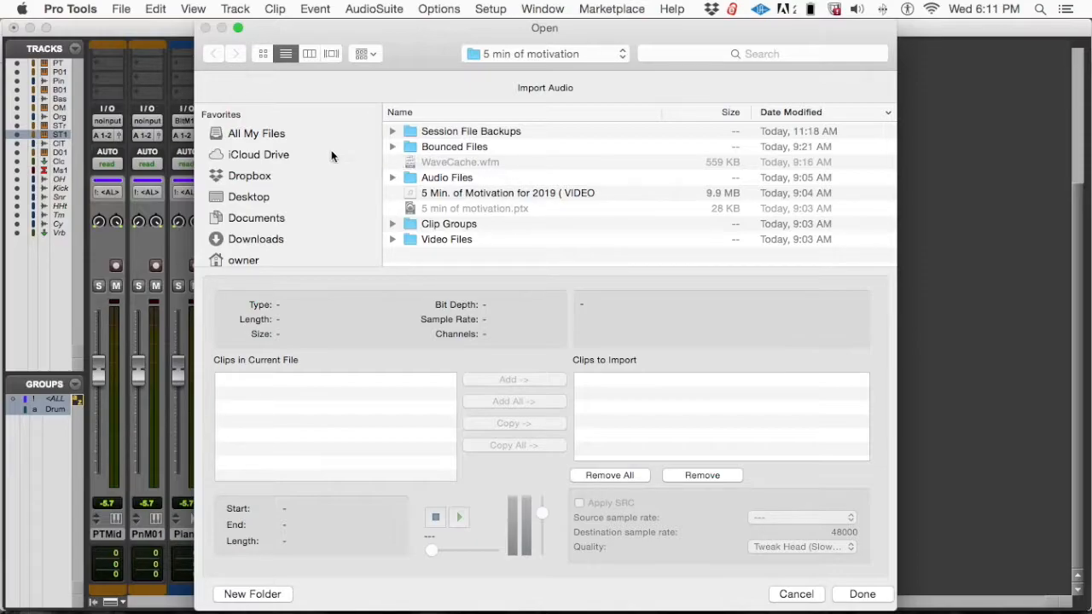
- Search This Mac for 300hz in the Import Audio dialog and select 300hz cut.wav
click(751, 54)
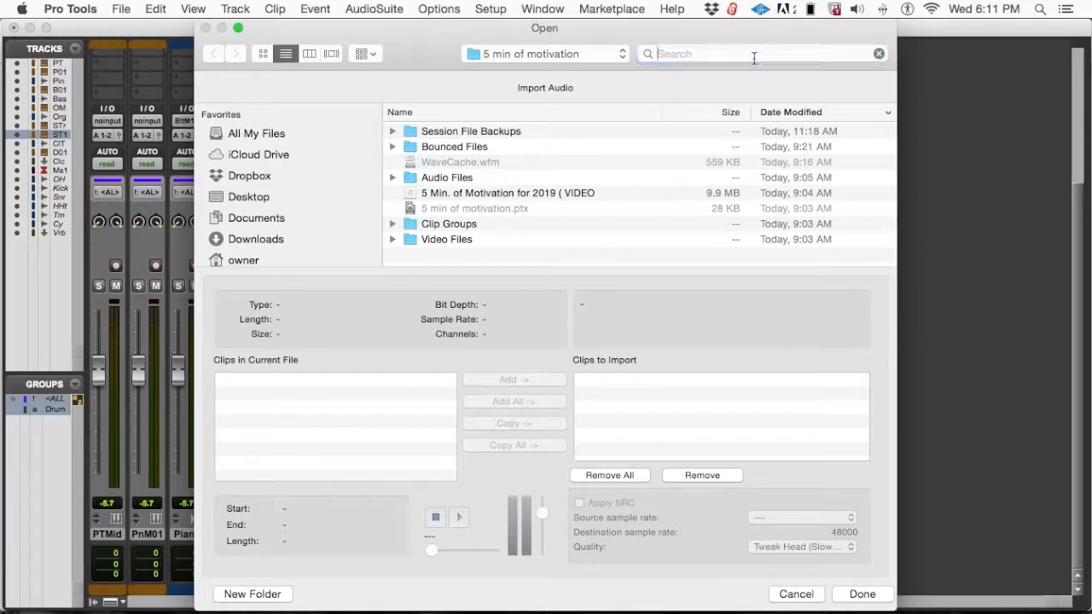
text(300)
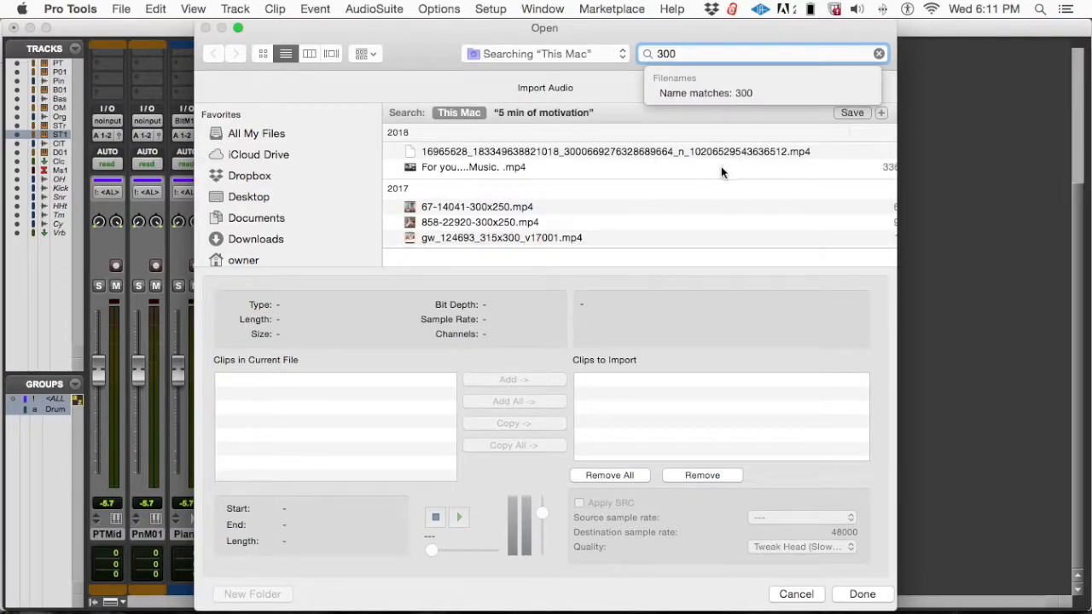
scroll(532, 172, down, 3)
scroll(533, 172, up, 3)
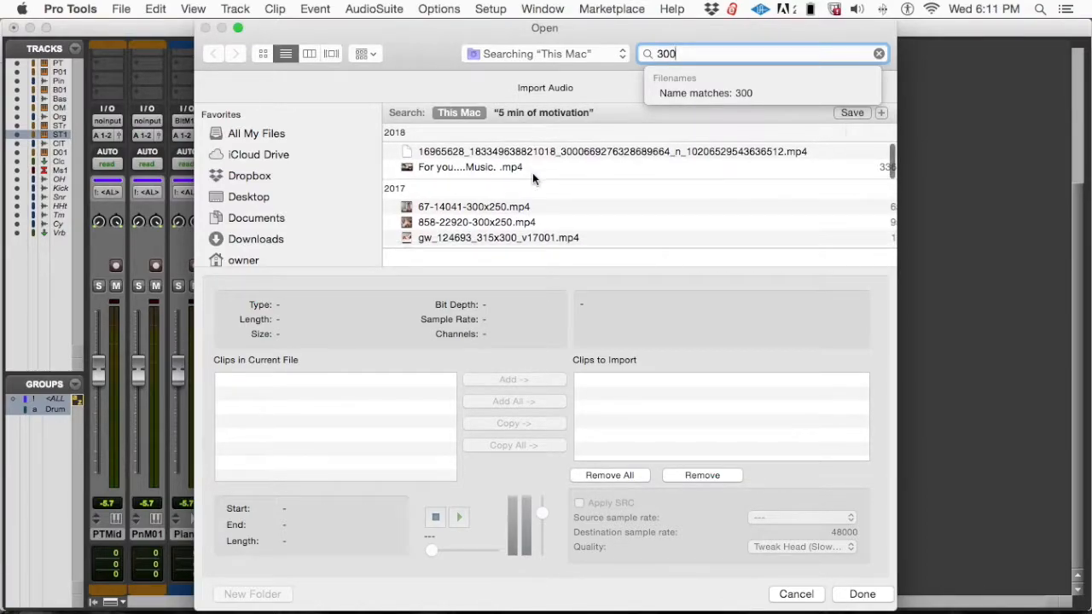
text(hz)
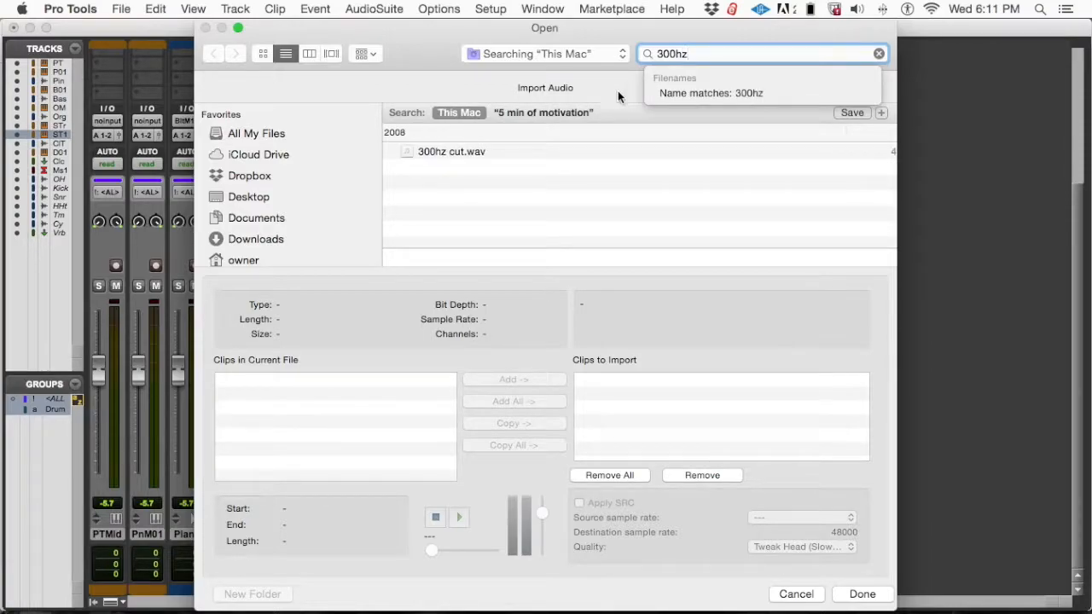
click(524, 151)
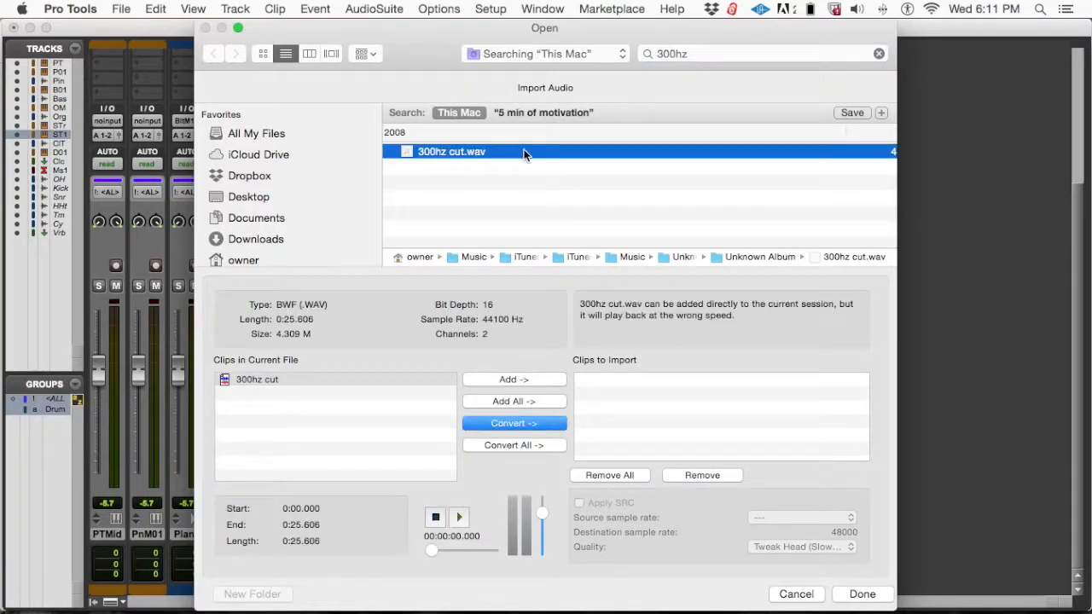
- Convert 300hz cut.wav into the Audio Files folder and import it to a new track at Session Start
click(546, 424)
click(877, 597)
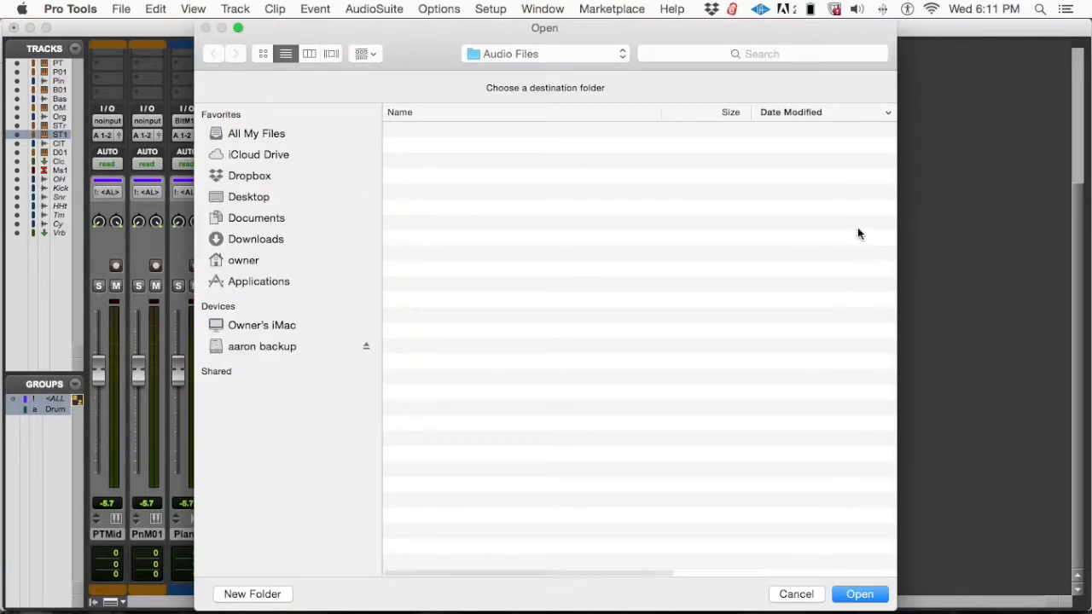
click(858, 595)
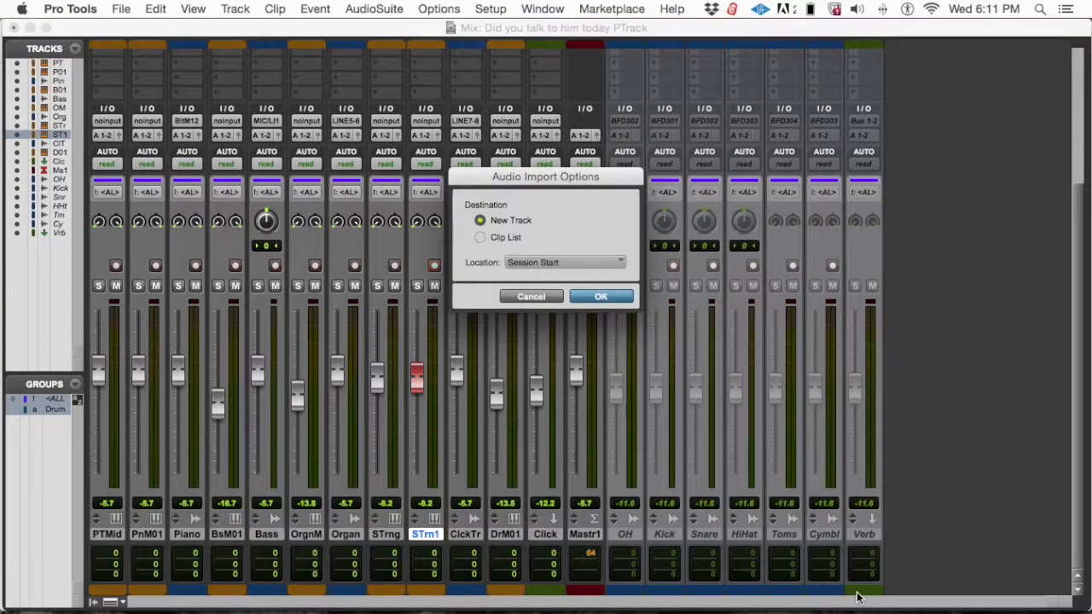
click(601, 297)
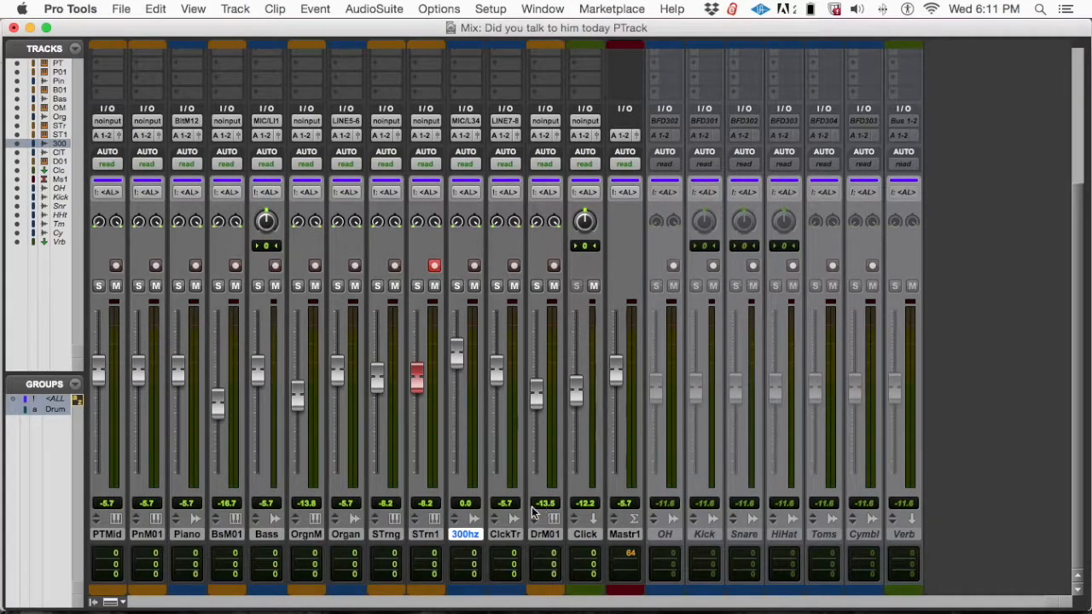
- Move the 300hz track to the end of the mixer after Verb and mute it with the <ALL> group turned off
drag(461, 530, 923, 519)
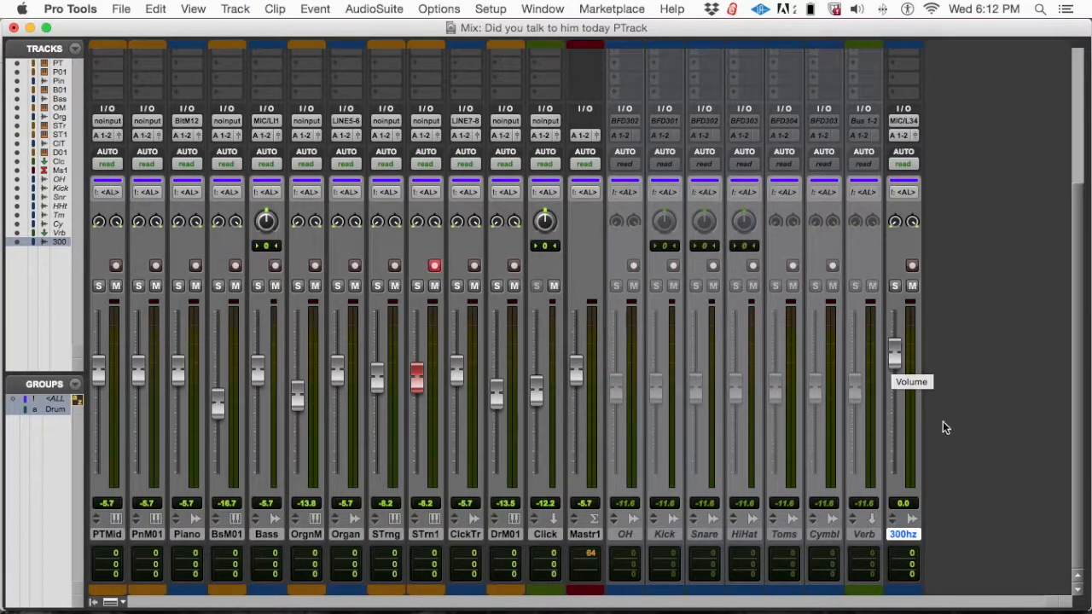
click(911, 287)
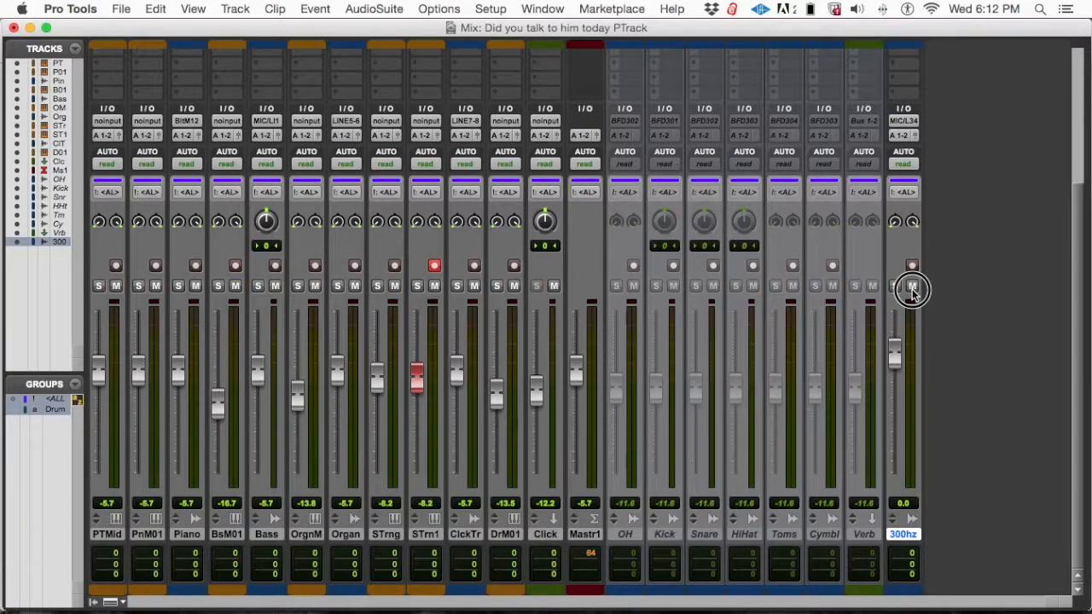
alt+click(912, 288)
key(shift+1)
click(911, 288)
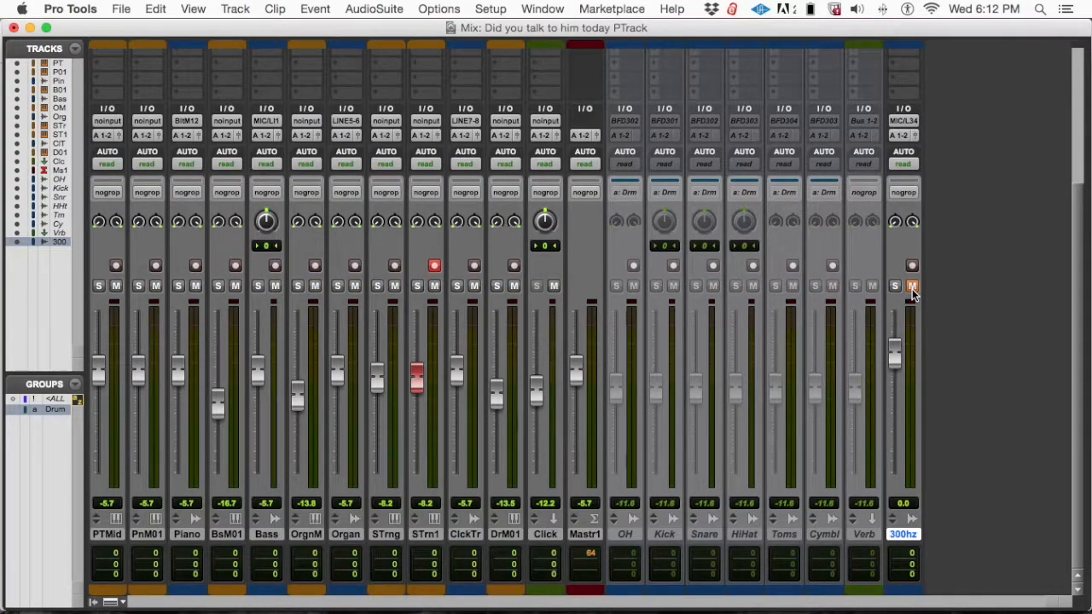
- Lower the Master 1 volume fader in the Mix window to -12.1 dB
key(super+equal)
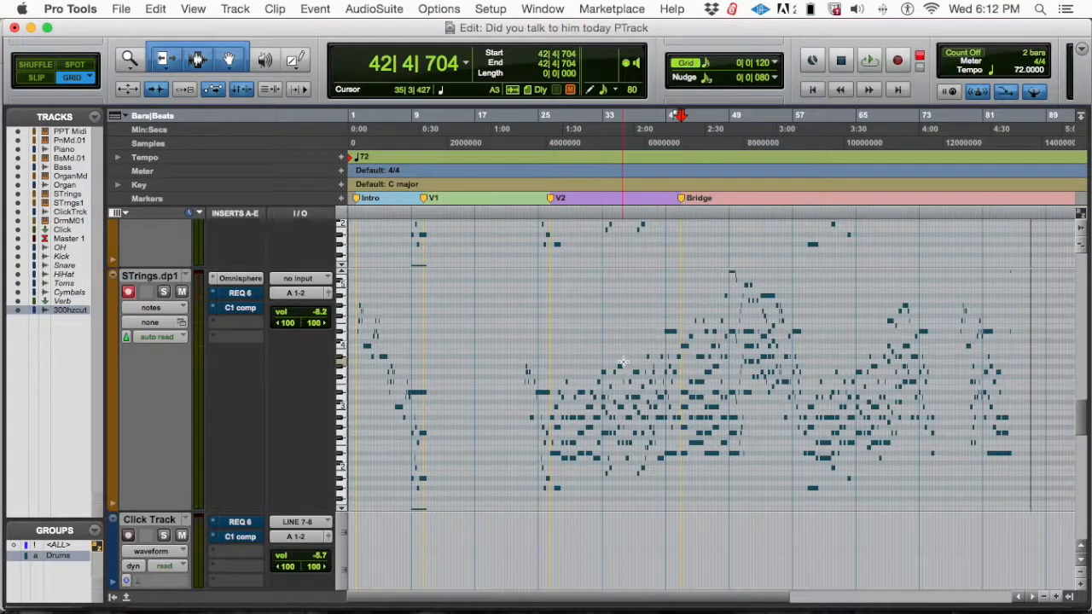
key(super+equal)
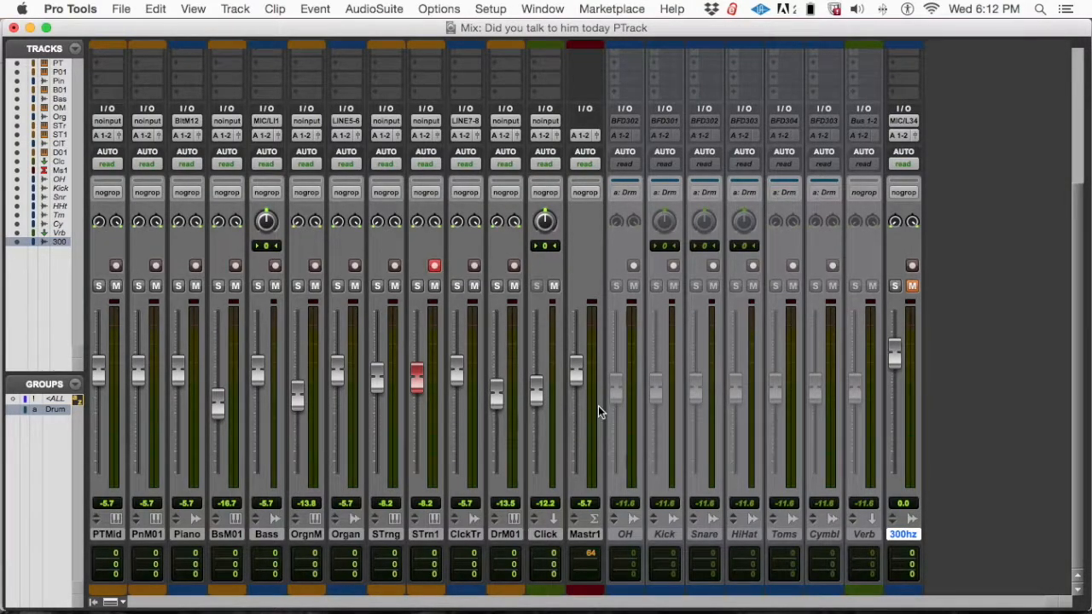
key(super+equal)
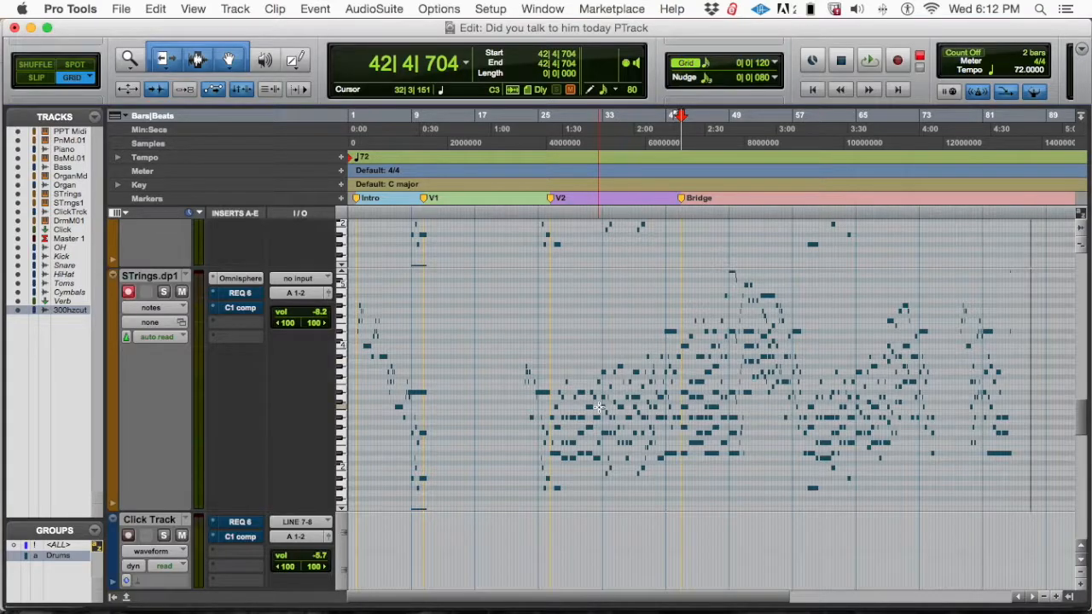
key(super+equal)
drag(578, 370, 578, 414)
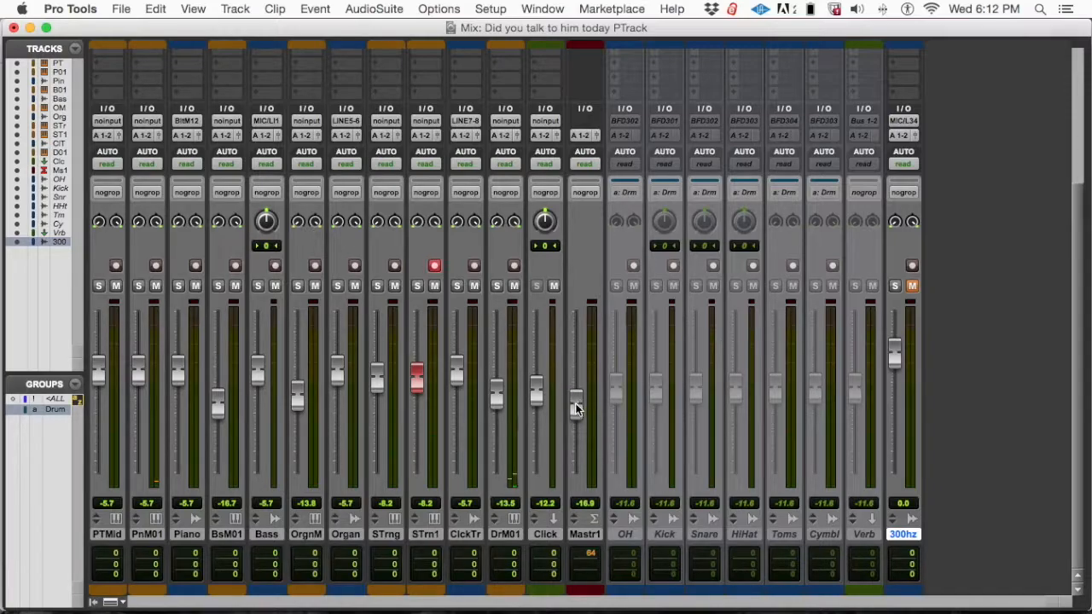
drag(576, 402, 574, 403)
key(super+equal)
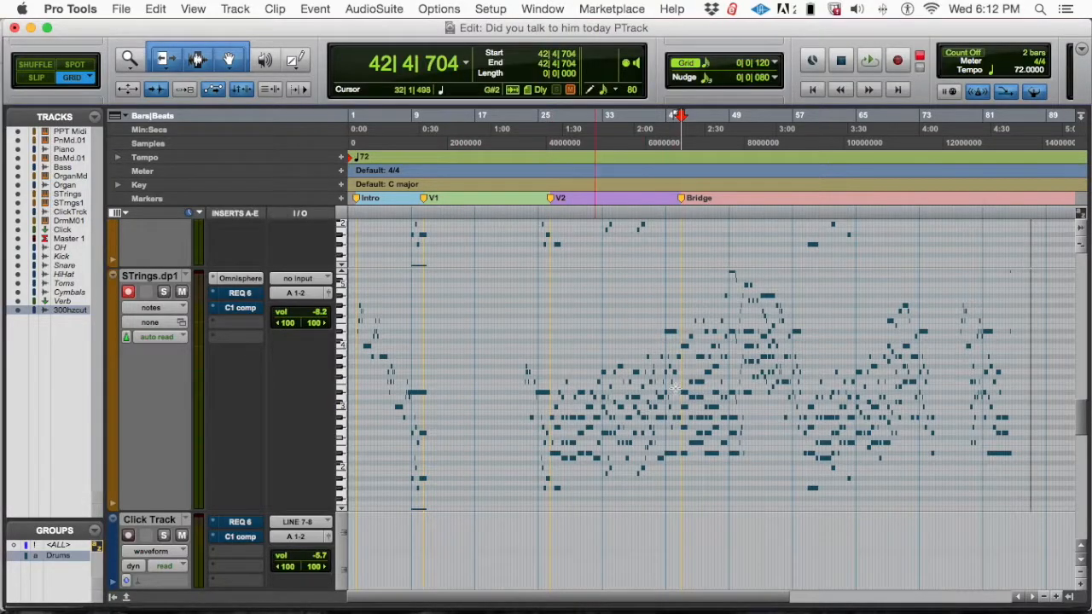
key(super+equal)
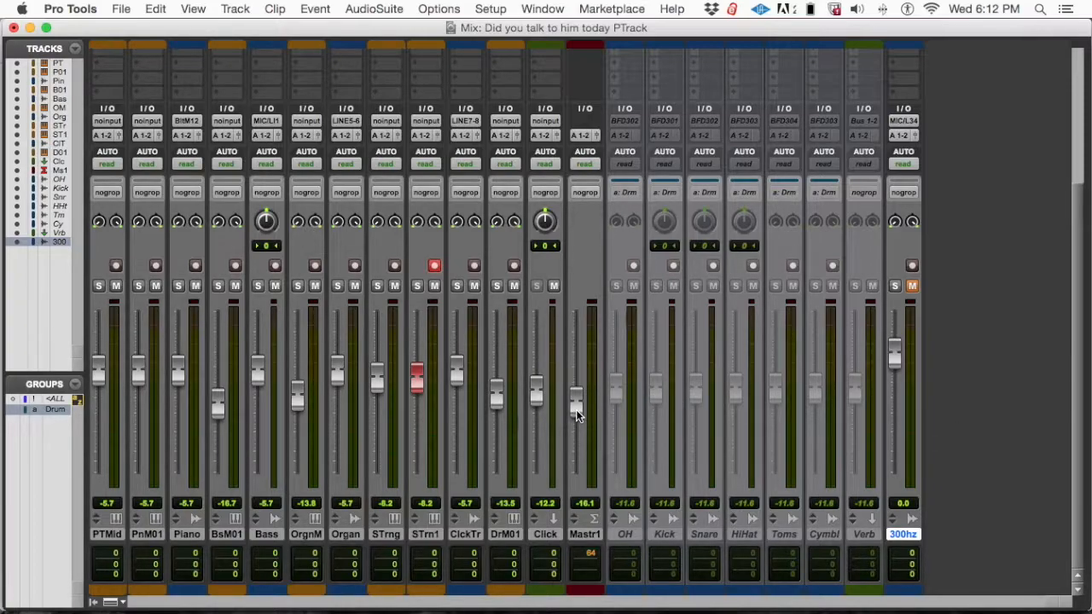
drag(575, 408, 578, 397)
- Switch back and forth between the Mix and Edit windows to compare the two views of the session
key(super+equal)
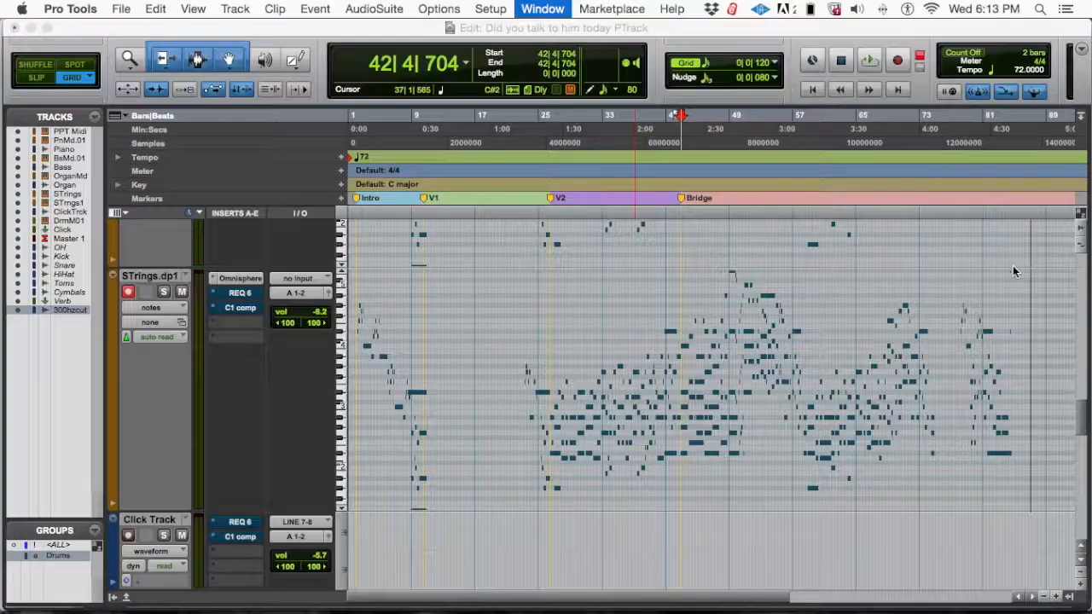
key(super+equal)
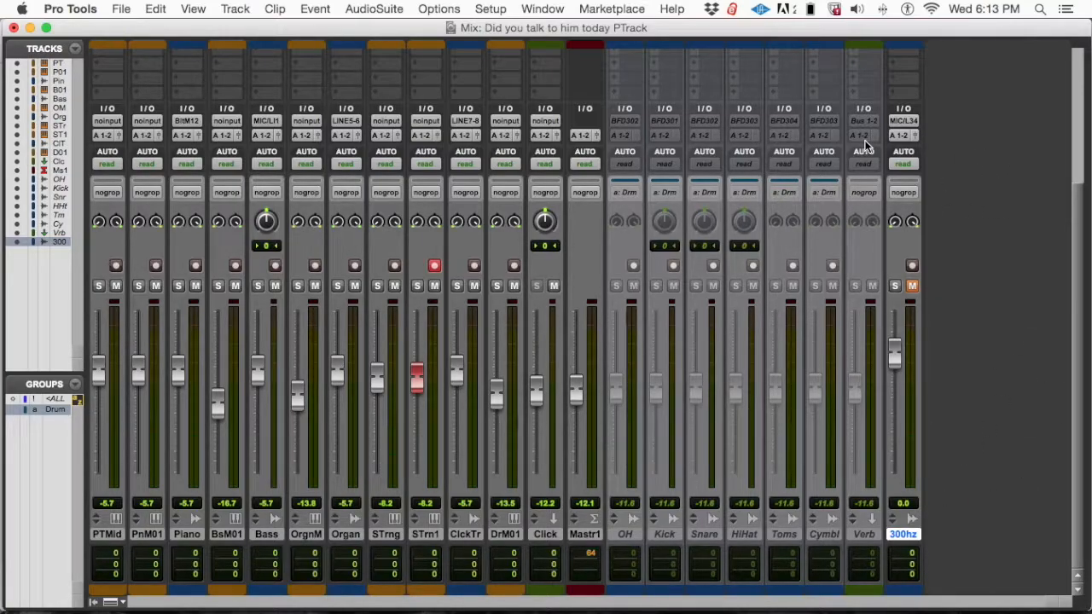
key(super+equal)
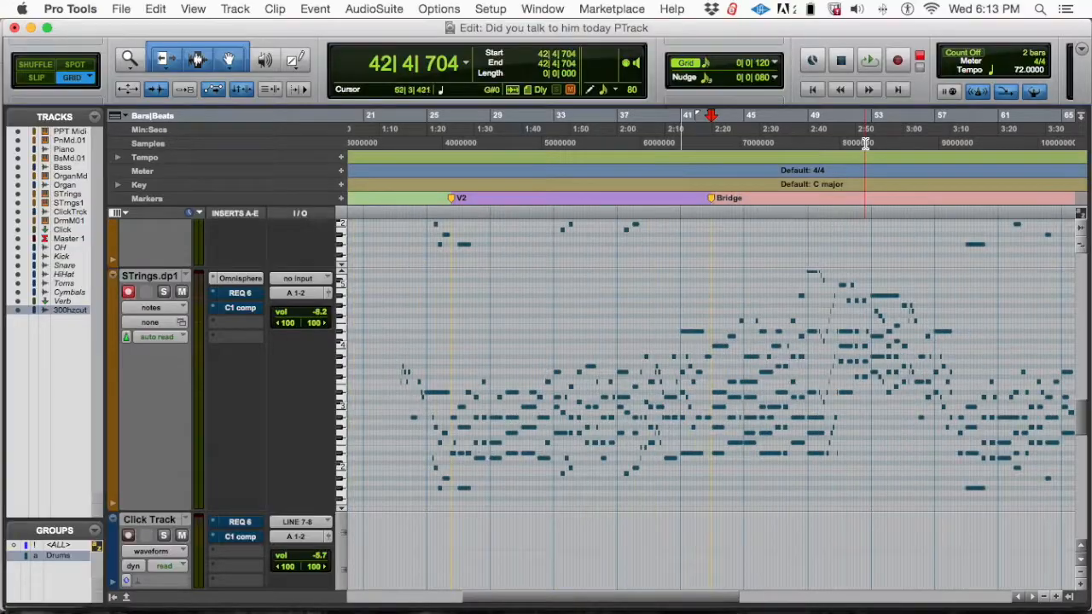
key(super+equal)
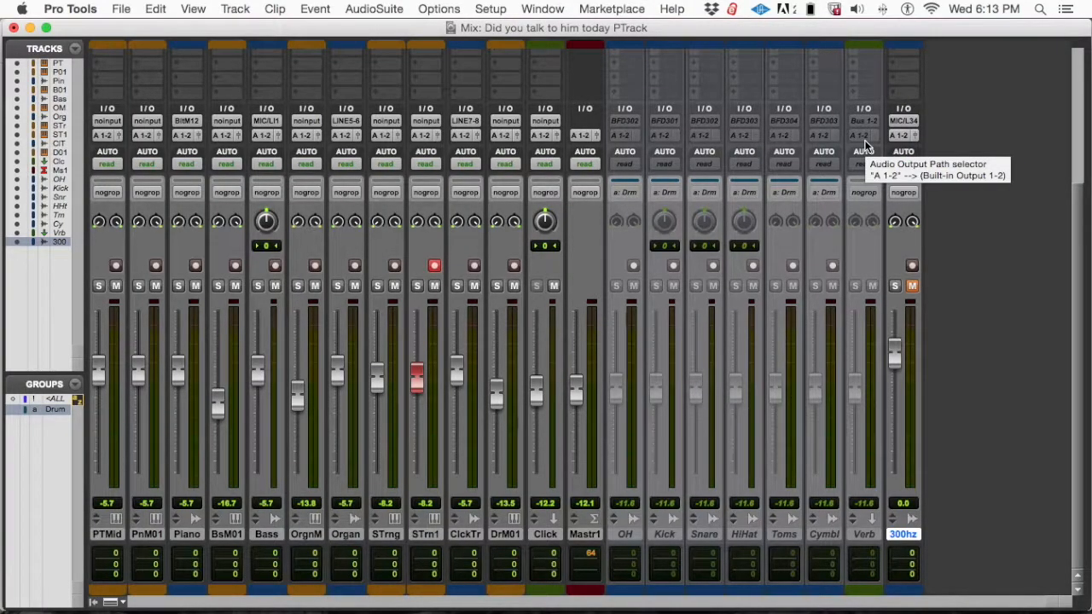
key(super+equal)
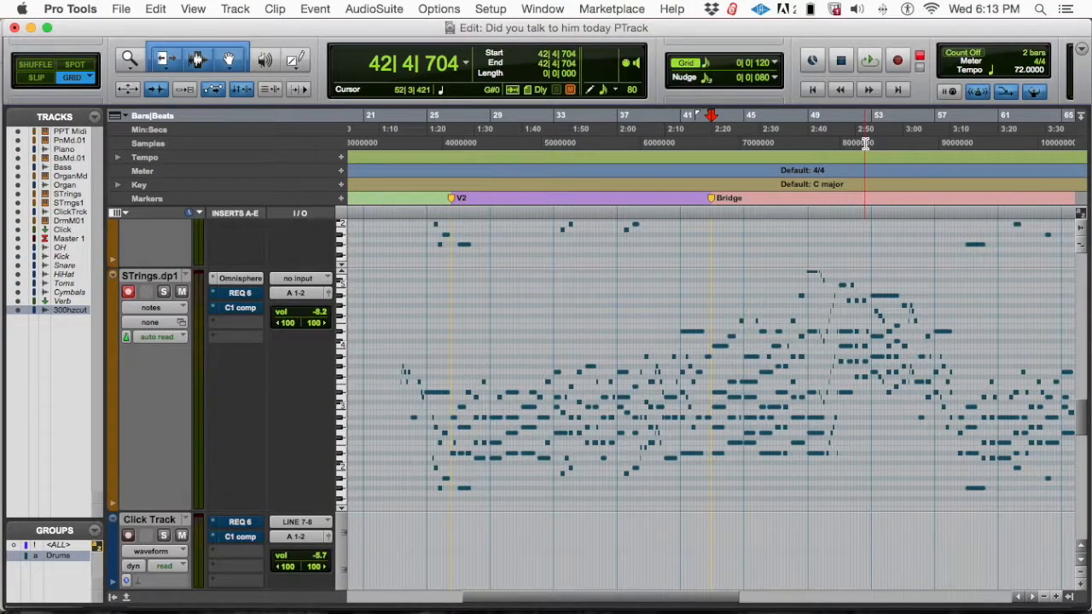
key(super+equal)
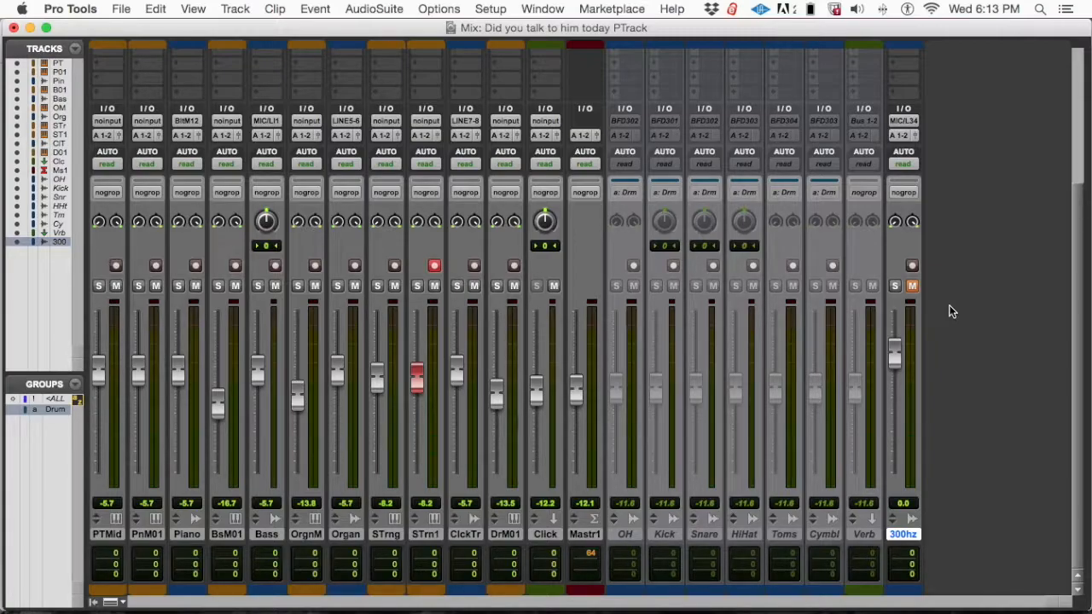
key(super+equal)
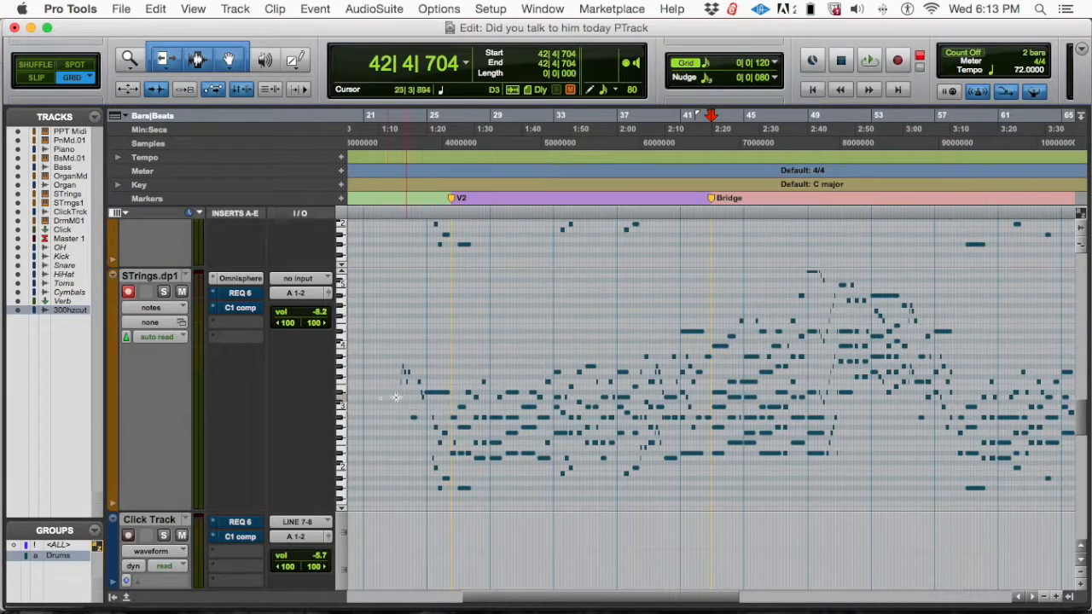
- Examine the strings track's MIDI notes around the Bridge marker at closer and wider timeline zoom levels
key(super+bracketright)
key(super+bracketright)
key(super+bracketleft)
key(super+bracketleft)
key(super+bracketleft)
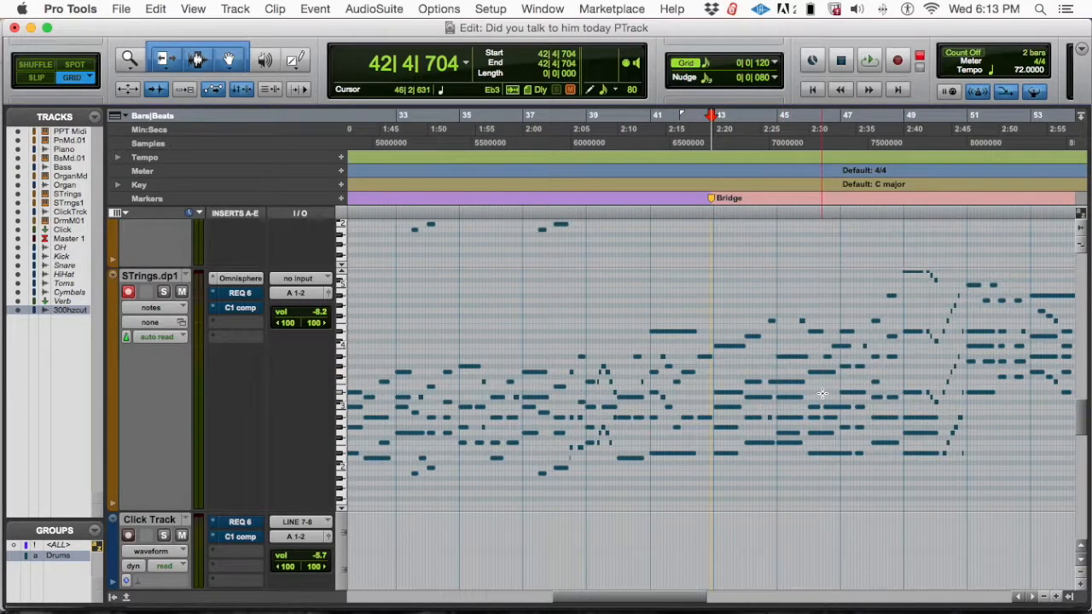
key(super+bracketright)
key(super+bracketright)
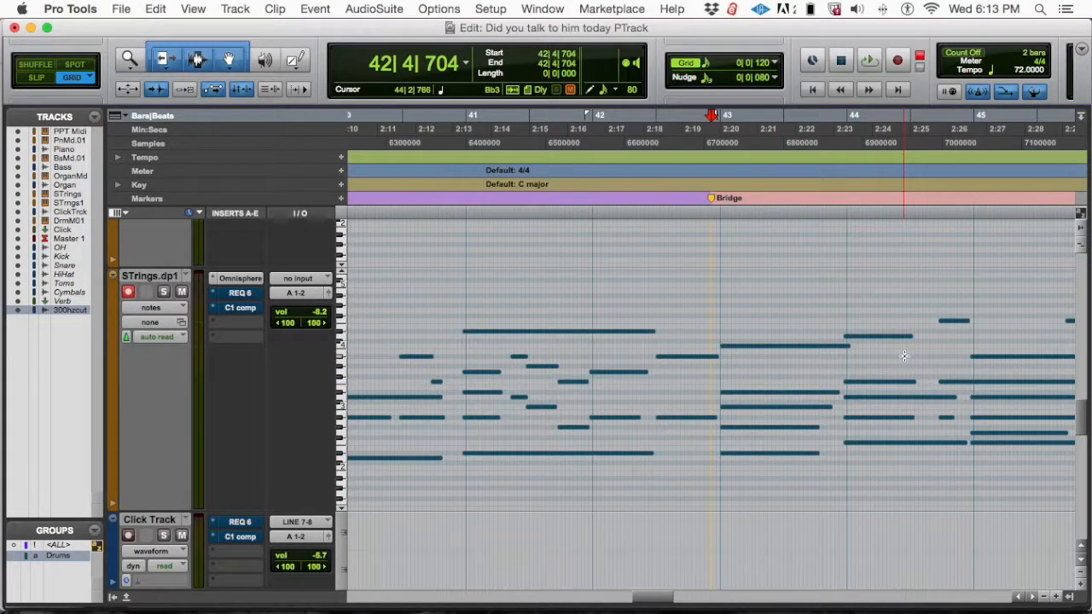
key(super+bracketright)
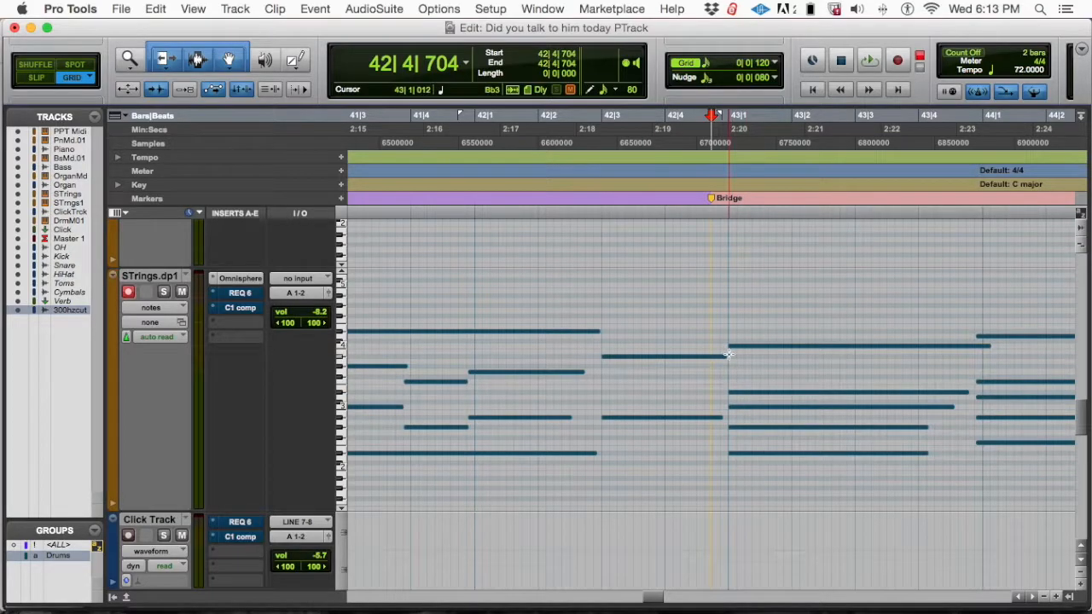
key(super+bracketleft)
key(super+bracketleft)
key(super+bracketleft)
key(super+bracketleft)
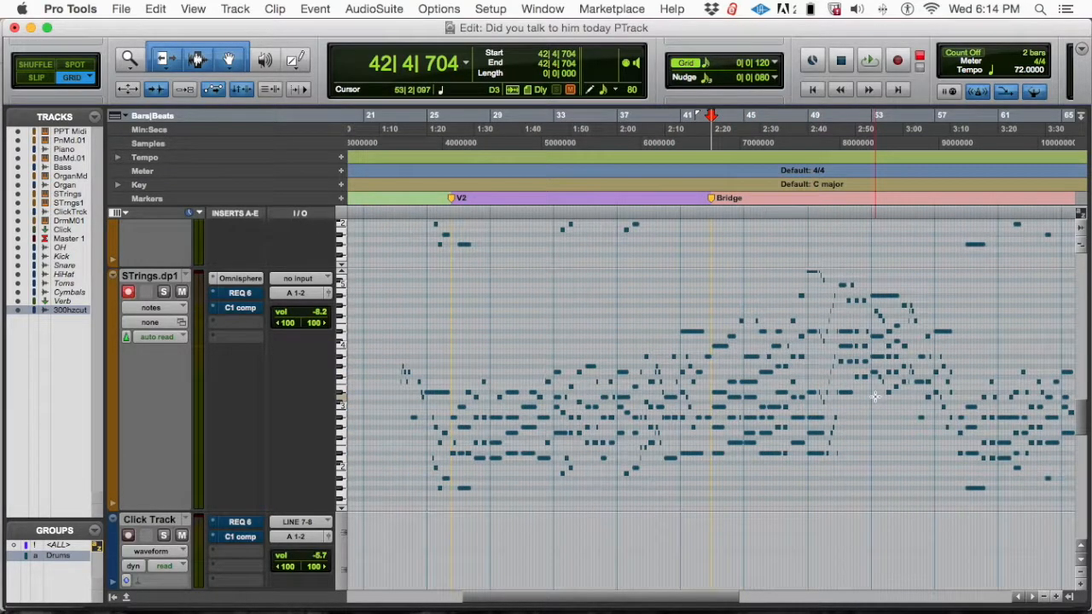
- Examine the session's tracks from PPT Midi down to 300hz cut at closer and wider timeline zoom levels
key(super+equal)
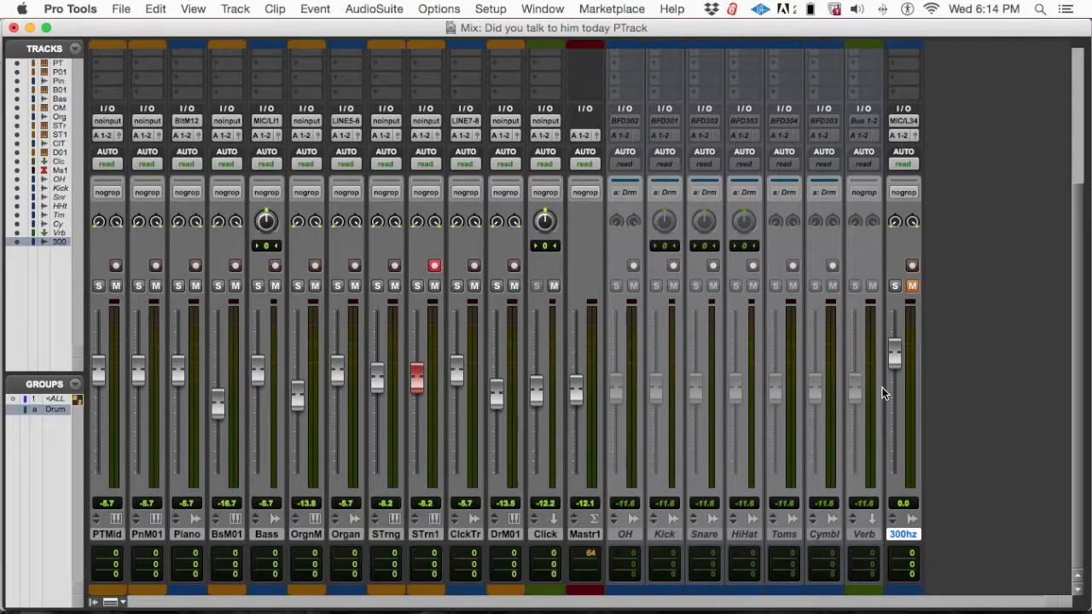
key(super+equal)
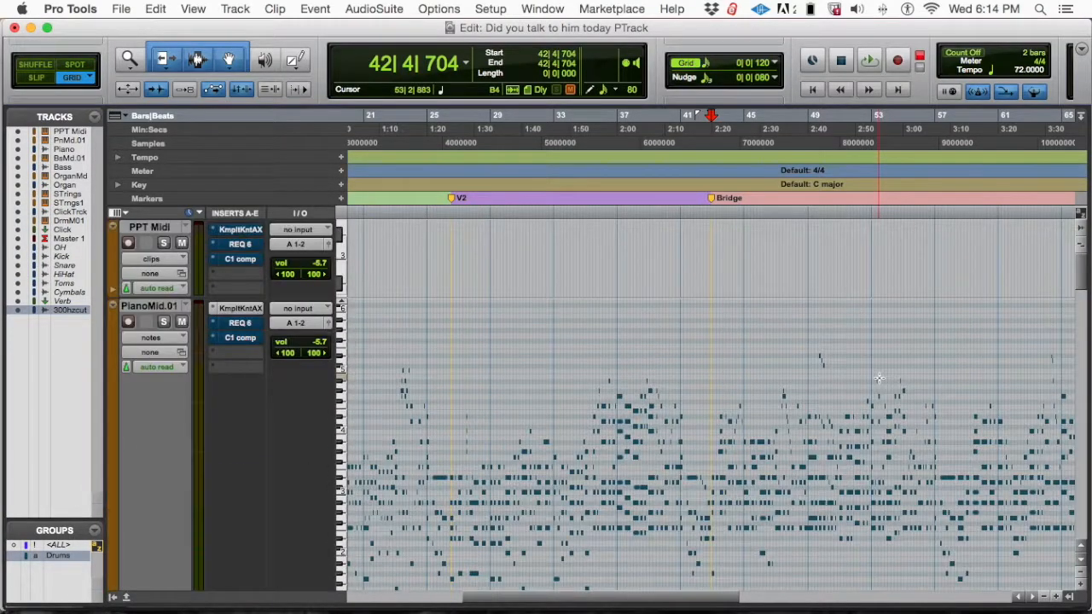
scroll(879, 377, down, 10)
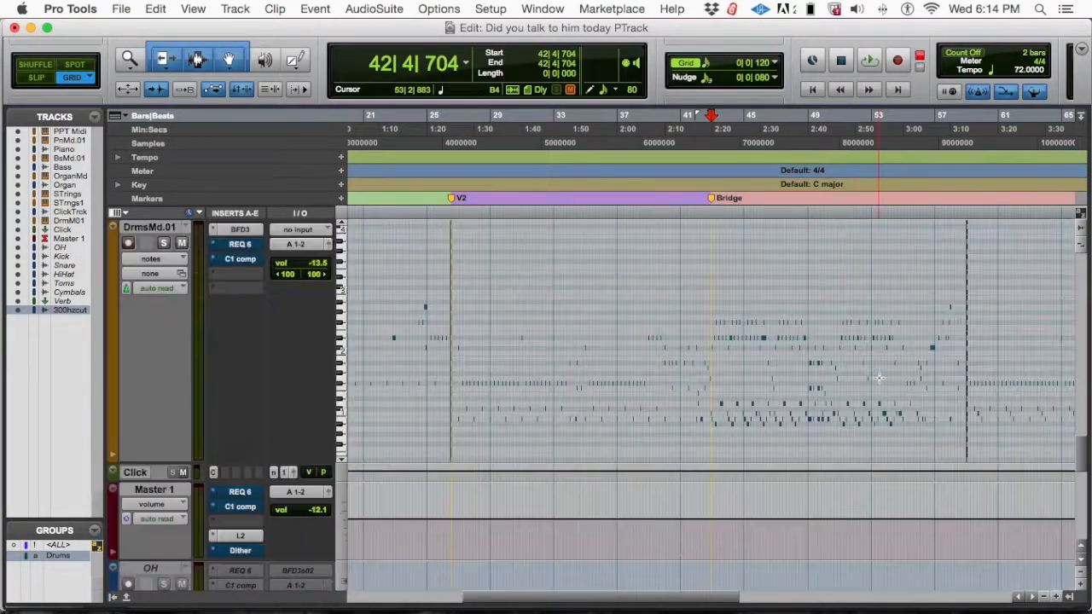
key(super+bracketleft)
key(super+bracketleft)
key(super+bracketleft)
scroll(877, 377, up, 10)
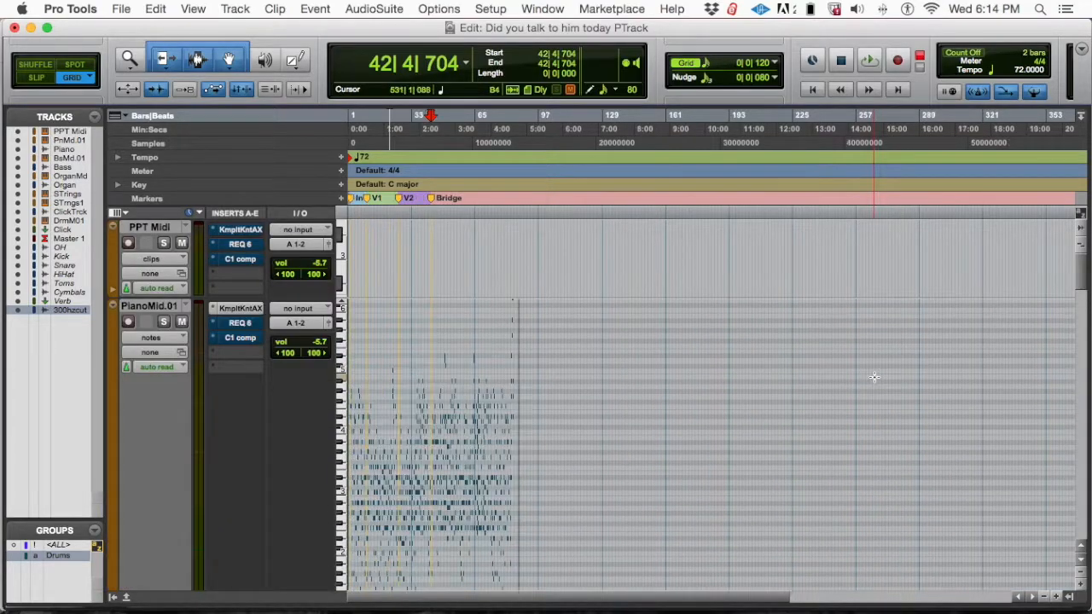
scroll(874, 377, down, 8)
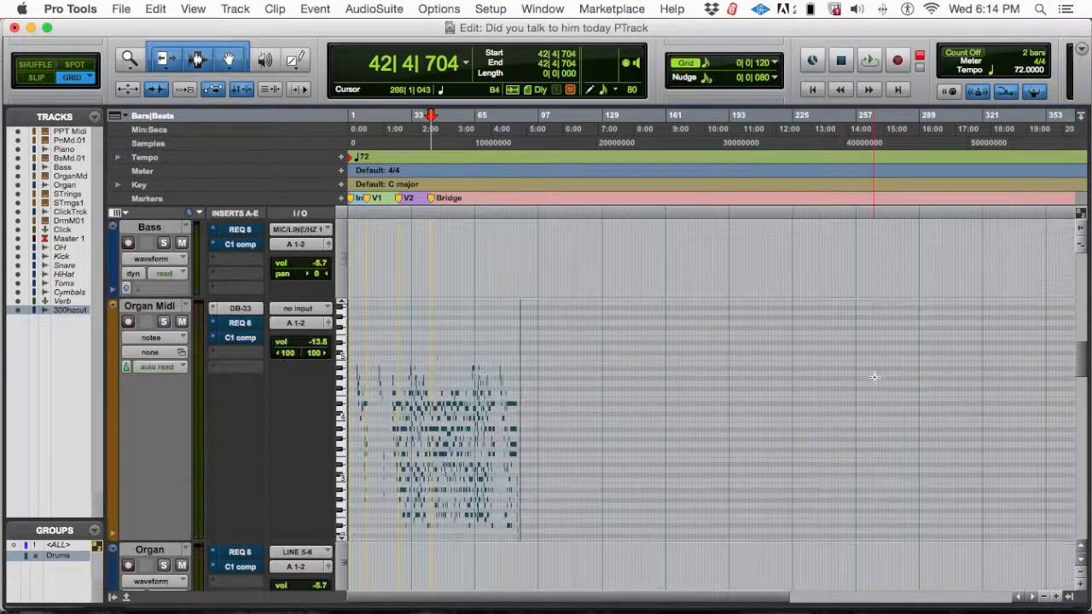
scroll(875, 377, down, 10)
scroll(975, 395, down, 5)
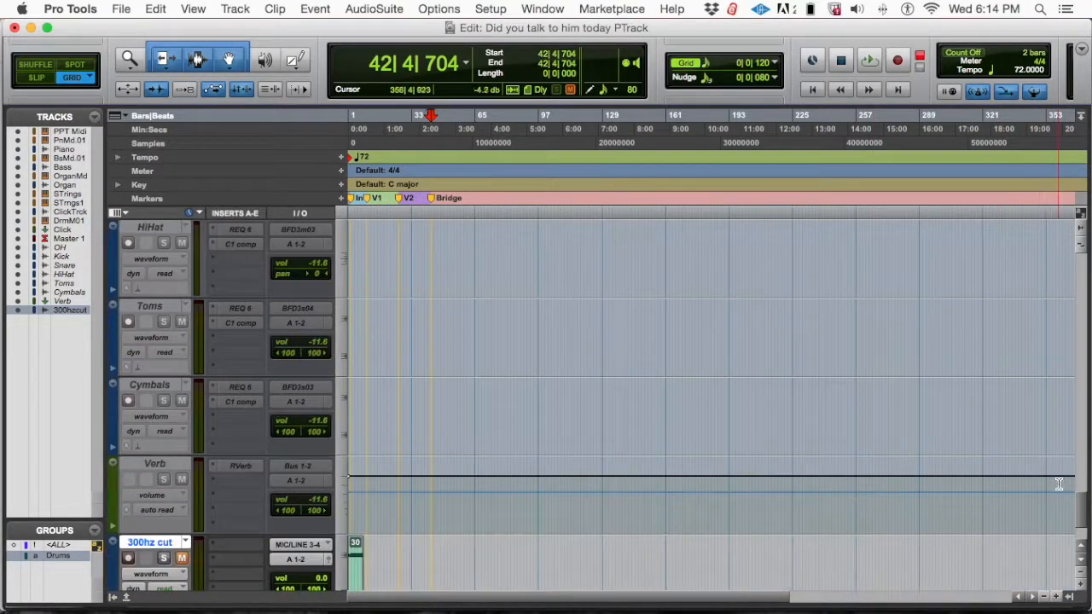
drag(1077, 516, 1050, 255)
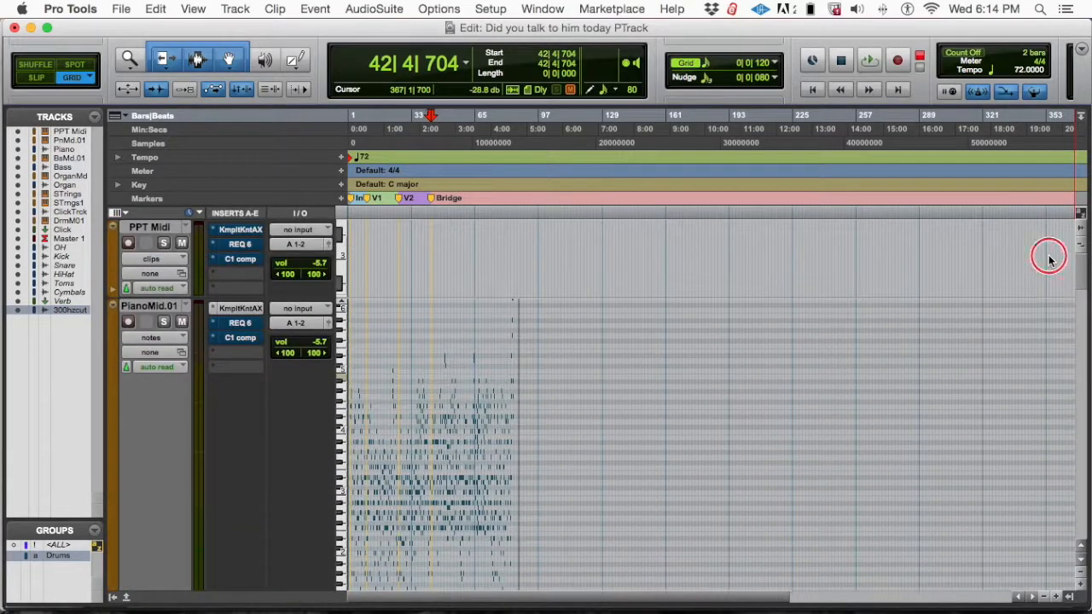
key(super+bracketright)
- Unmute and solo the 300hz track in the Mix window
key(super+equal)
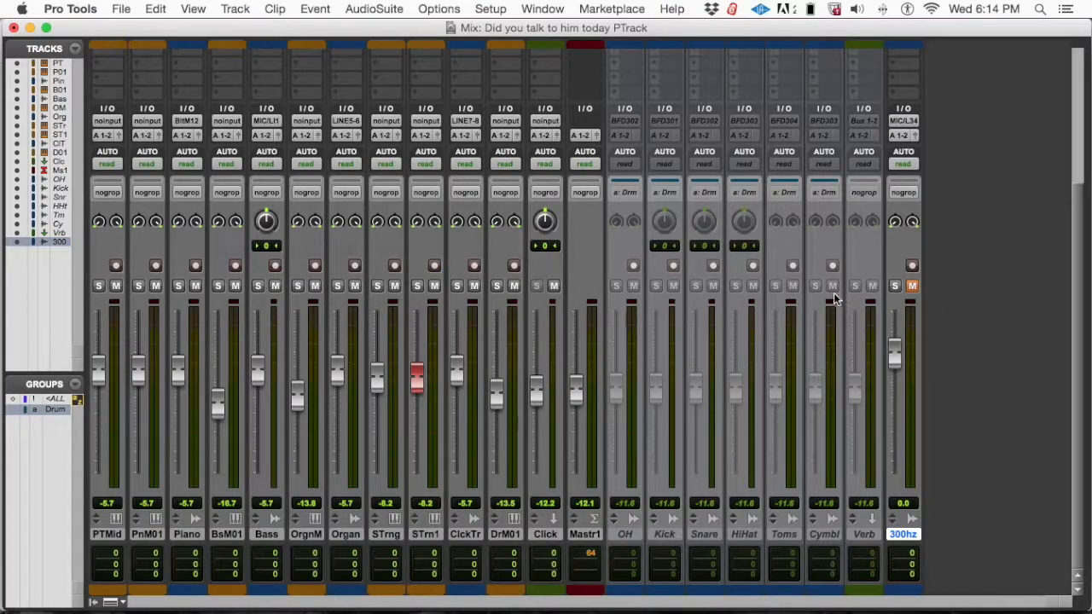
click(910, 288)
click(895, 287)
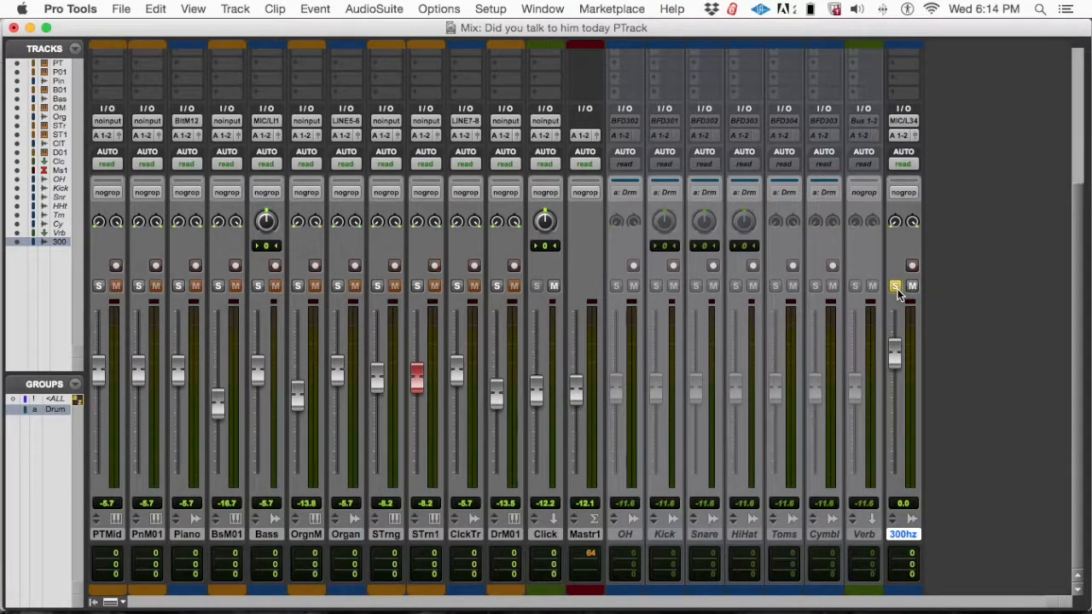
- Repeat the 300hz cut clip at the session start 20 times and consolidate the original and its copies into one clip
key(super+equal)
scroll(863, 383, down, 10)
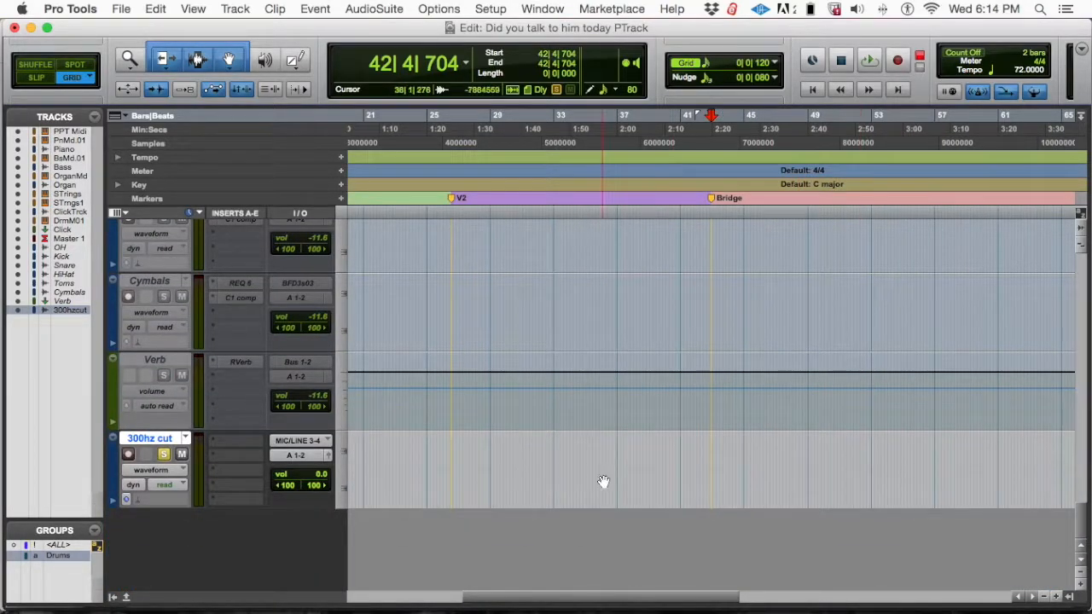
key(Return)
click(405, 490)
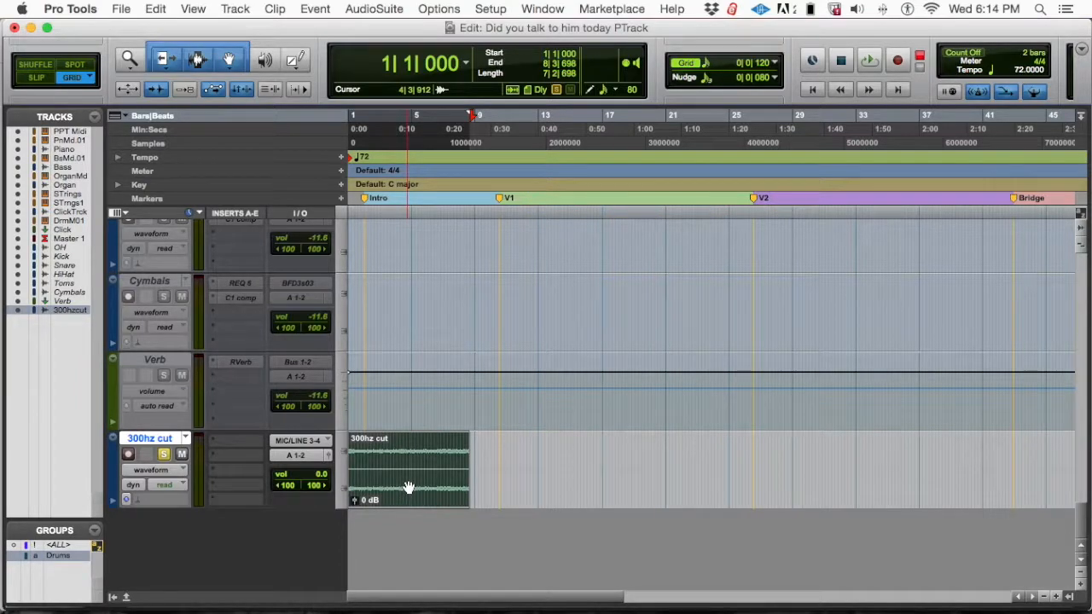
key(alt+r)
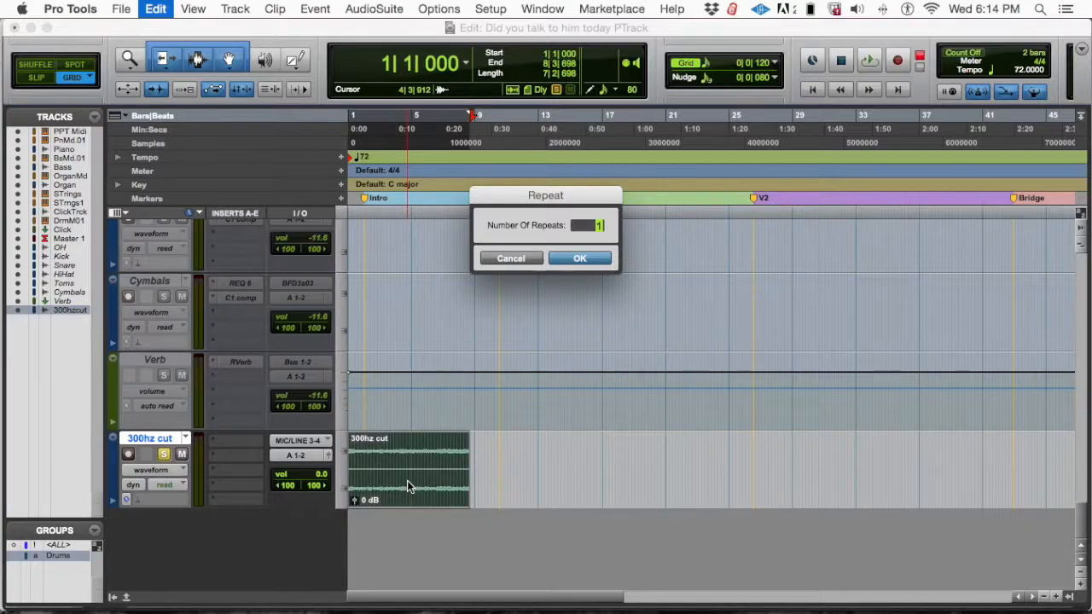
text(20)
key(Return)
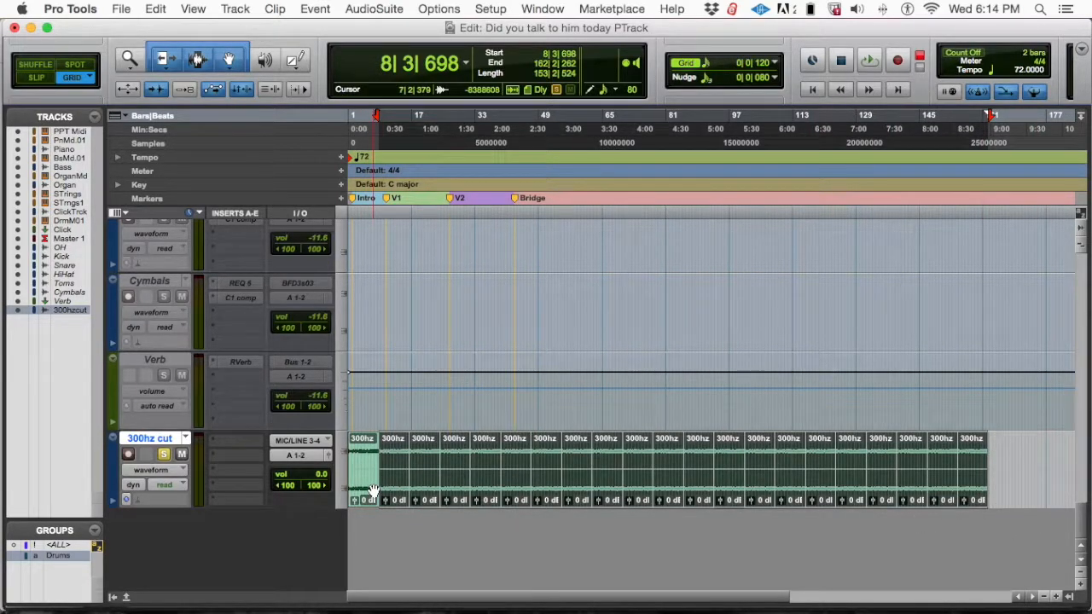
key(shift+Return)
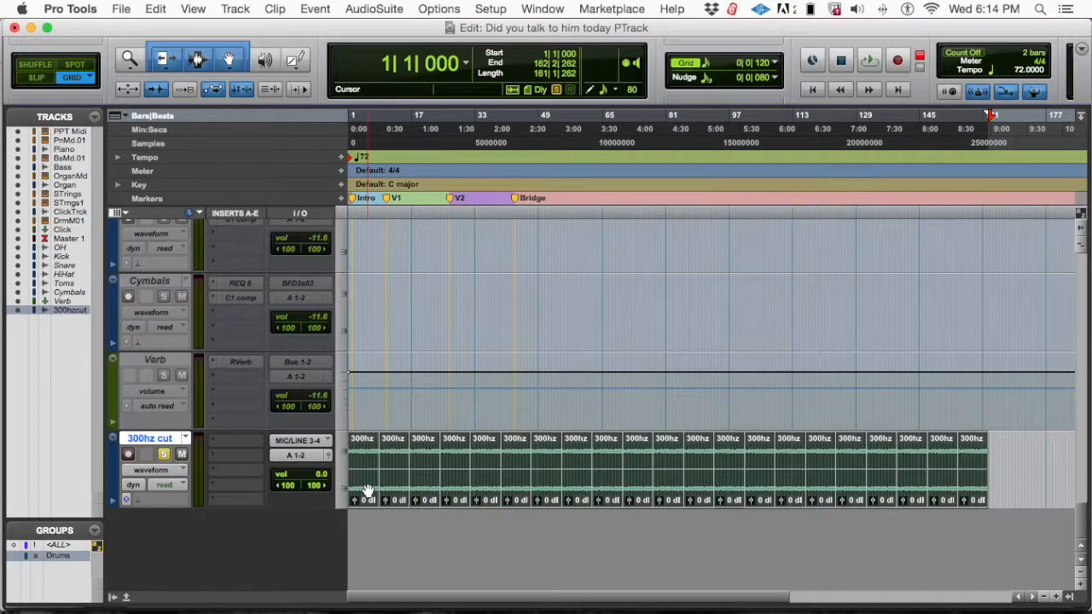
key(alt+shift+3)
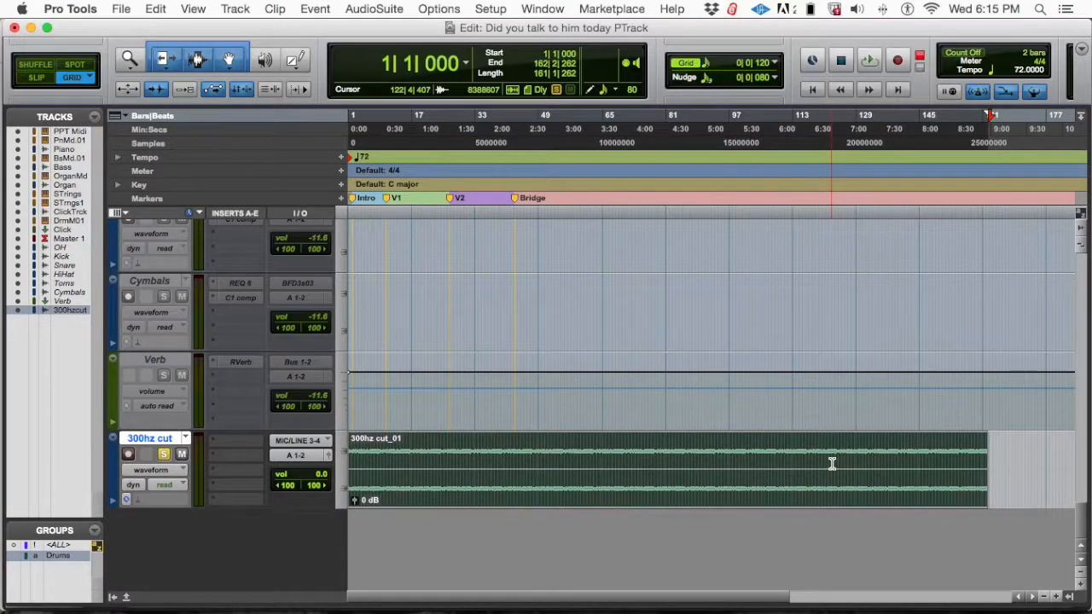
- Play the session around the Bridge with the 300hz track muted instead of soloed, and solo the track again
key(super+equal)
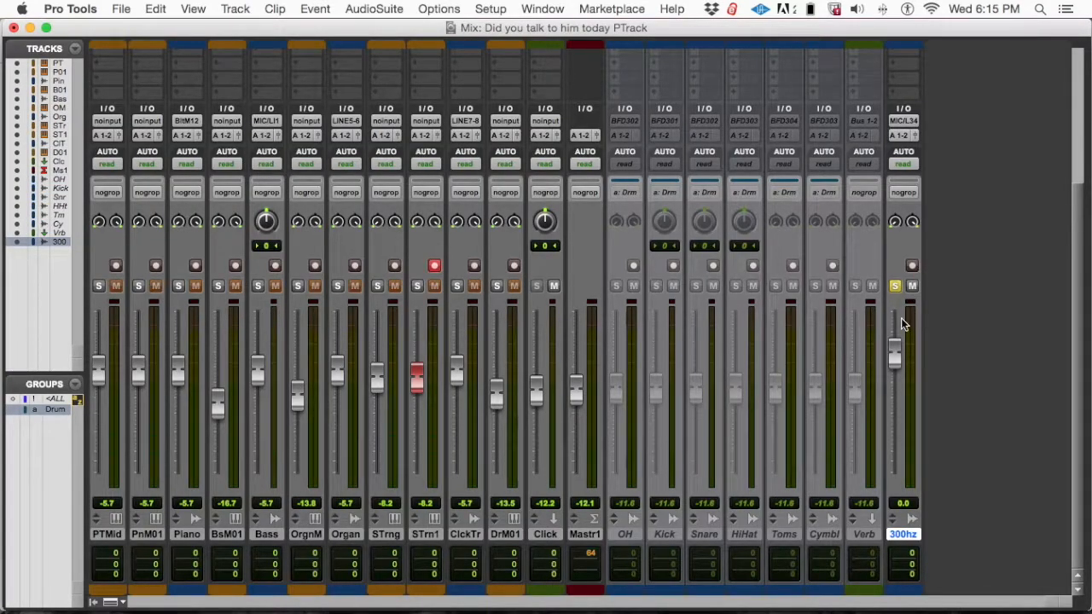
click(895, 287)
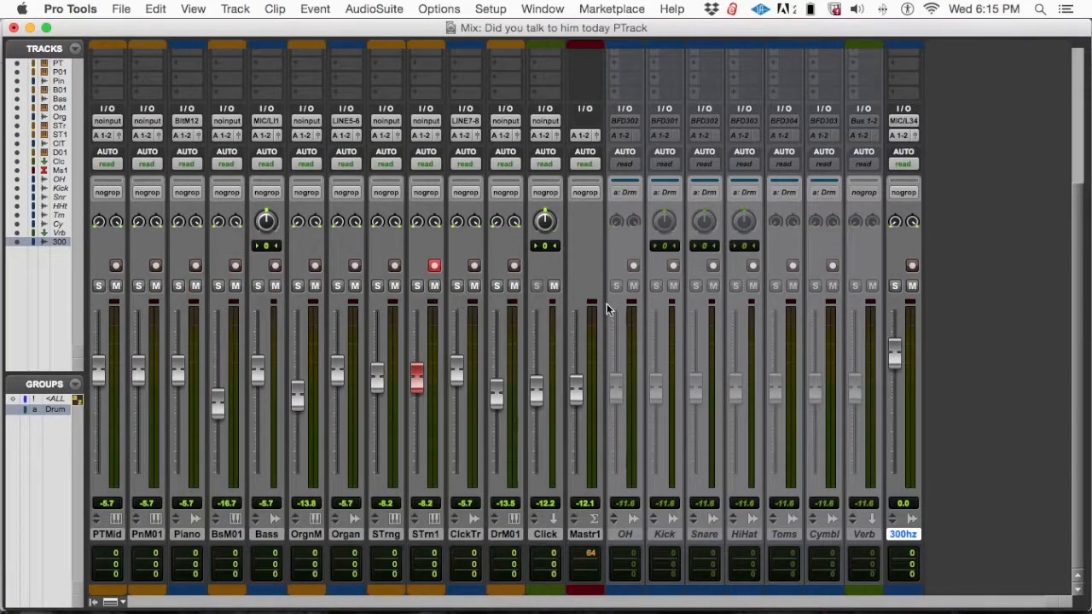
click(911, 287)
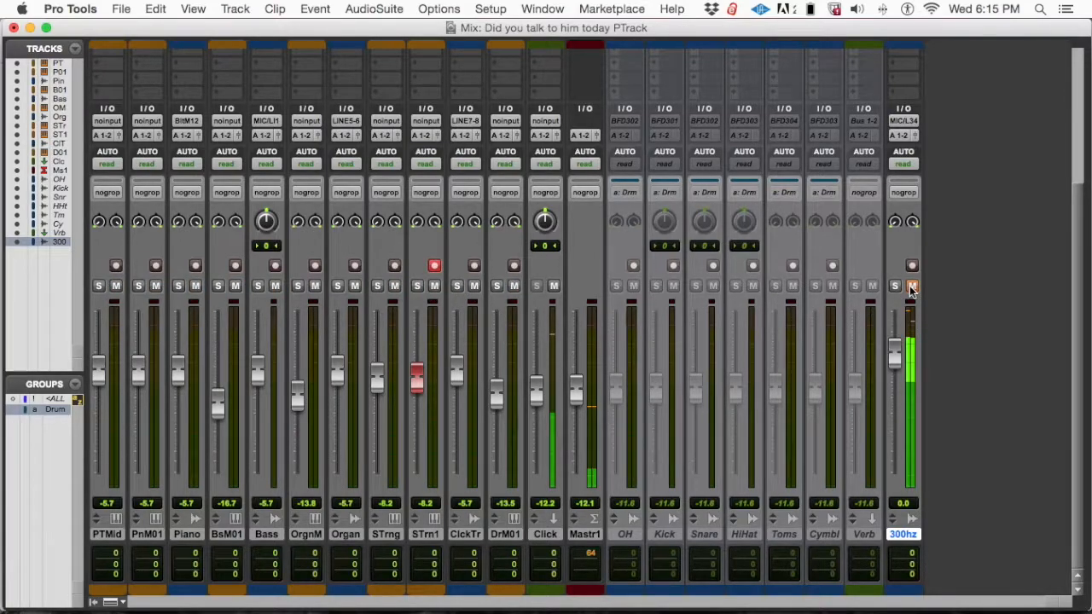
key(super+equal)
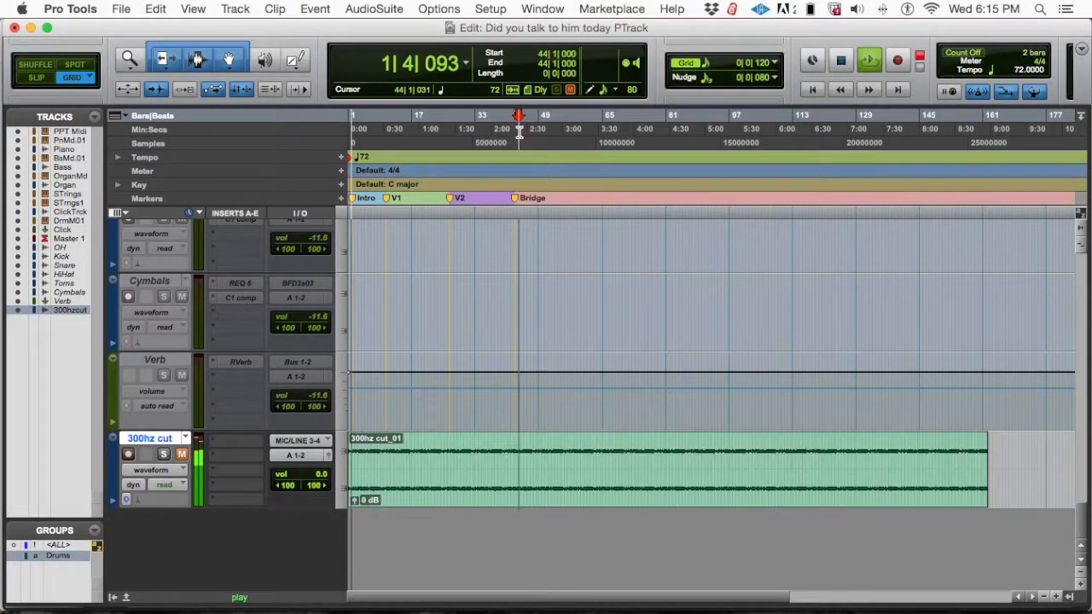
key(space)
key(super+equal)
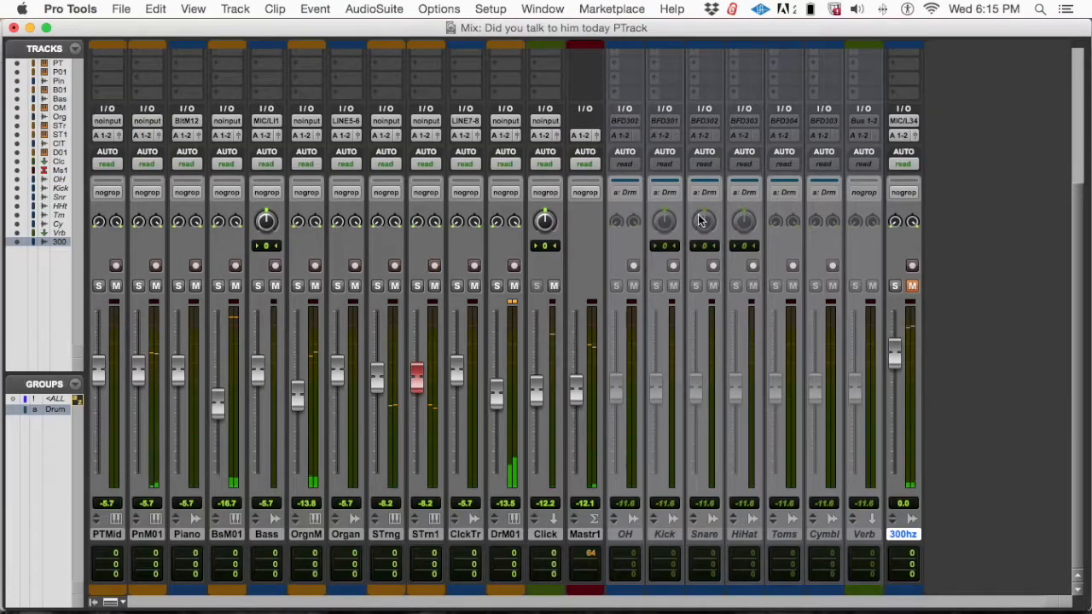
click(895, 287)
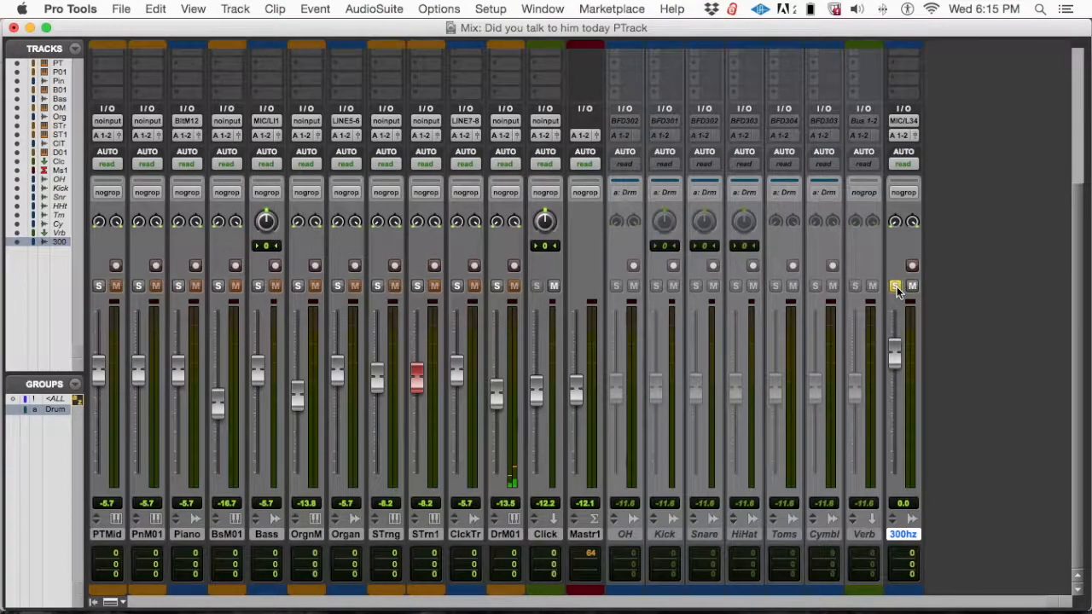
- Repeat the 300hz-test-tone-pure-sine-wave clip 20 times and consolidate the original and its copies into one clip
key(super+equal)
key(super+bracketleft)
key(super+bracketleft)
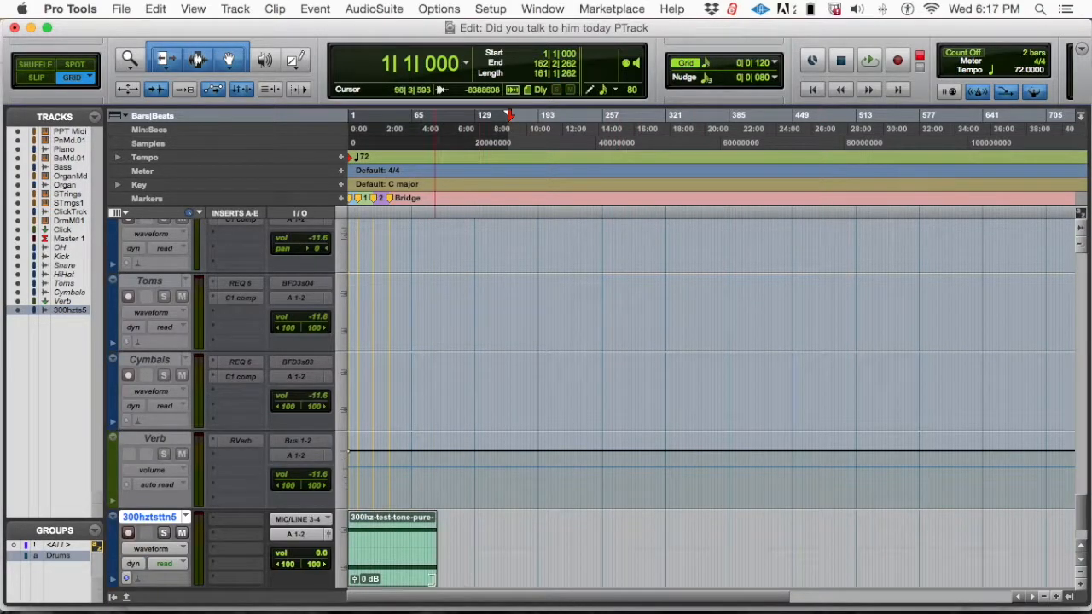
key(alt+r)
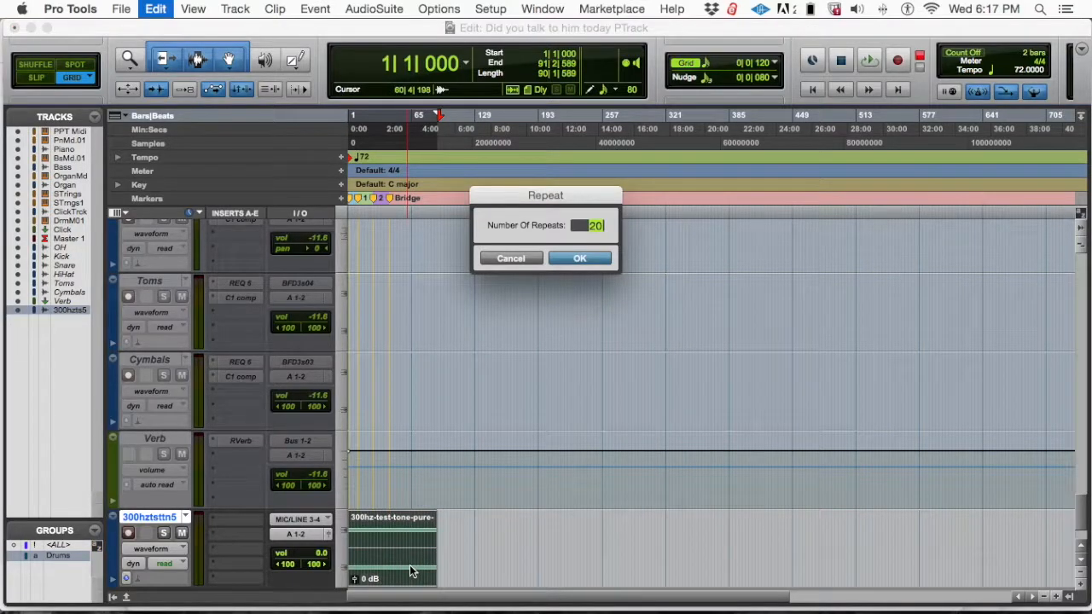
key(Return)
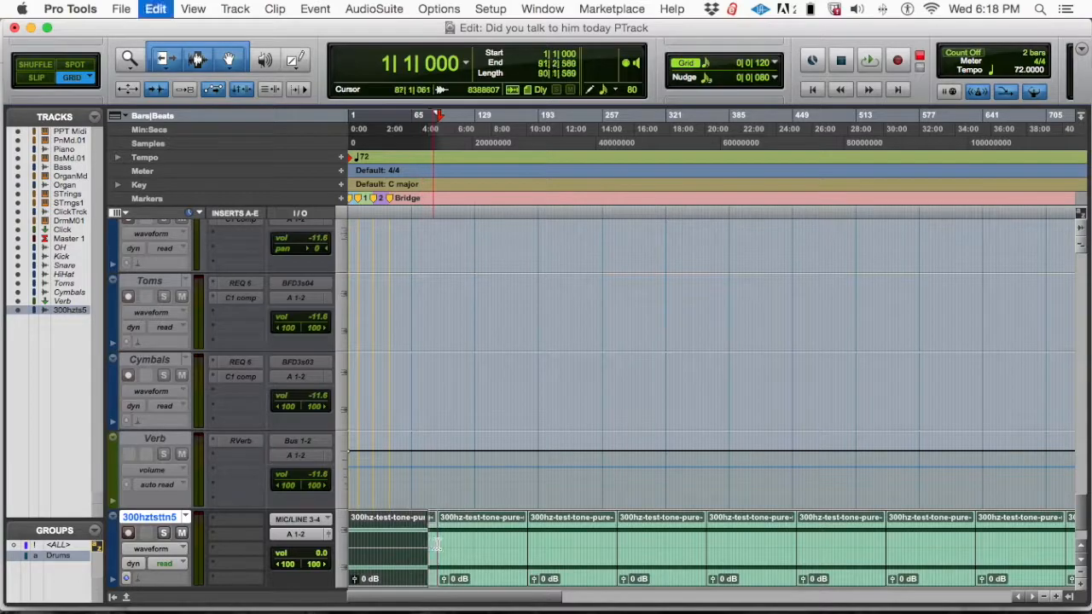
triple_click(504, 550)
triple_click(503, 550)
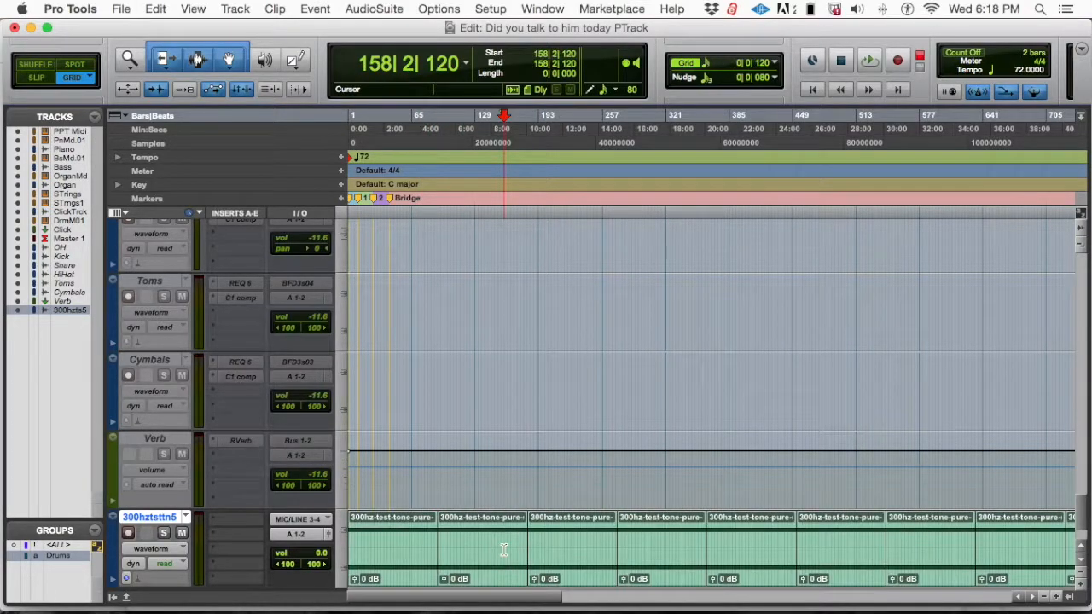
key(alt+shift+3)
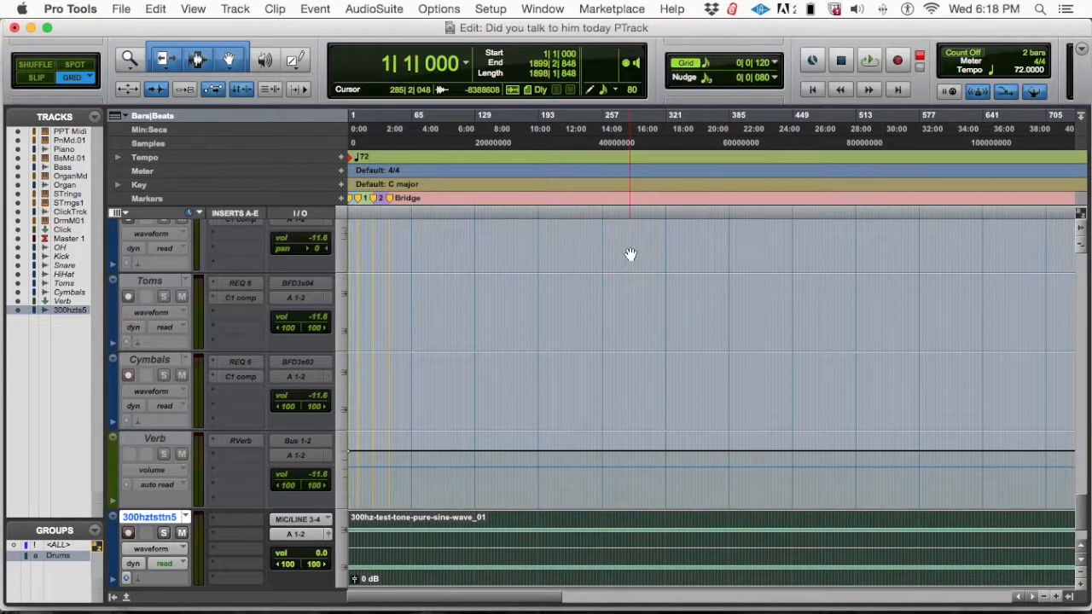
- Play the 300 Hz test tone track soloed at -18.2 dB with the Click track muted
key(super+equal)
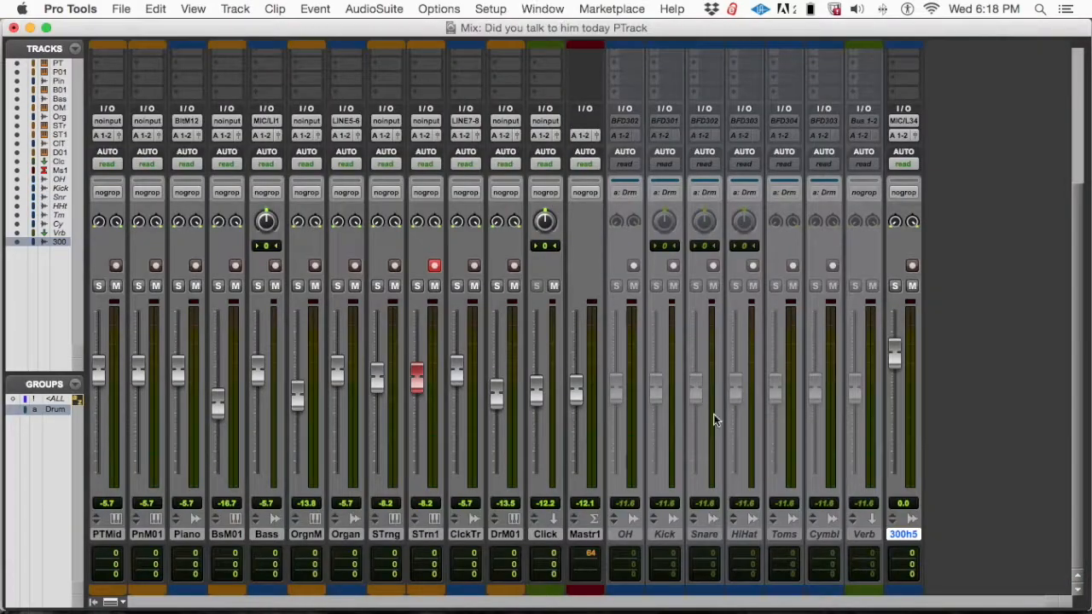
click(895, 287)
drag(898, 350, 890, 410)
key(space)
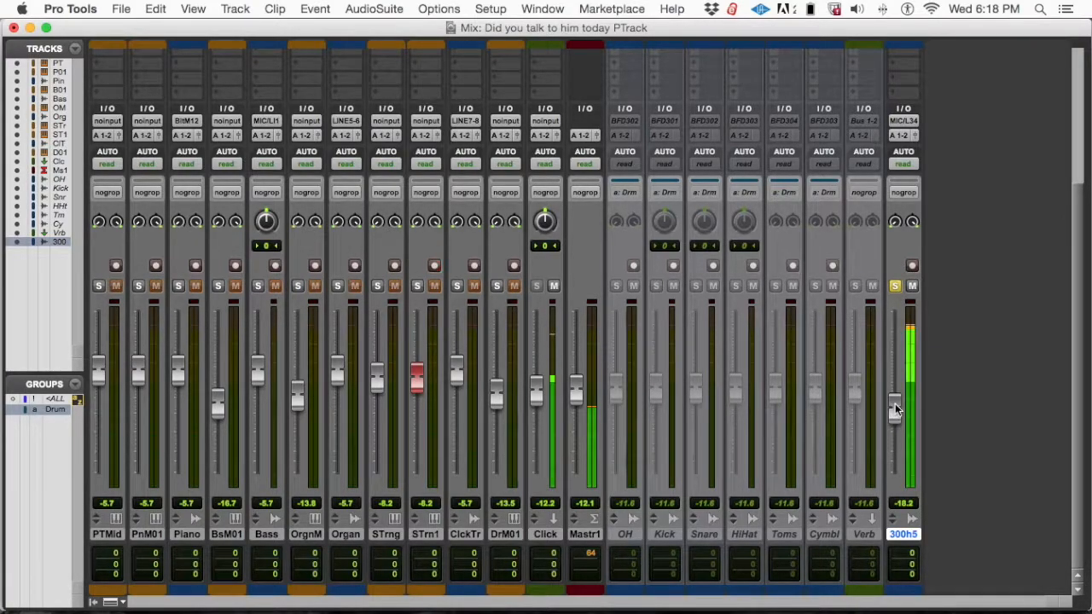
click(541, 288)
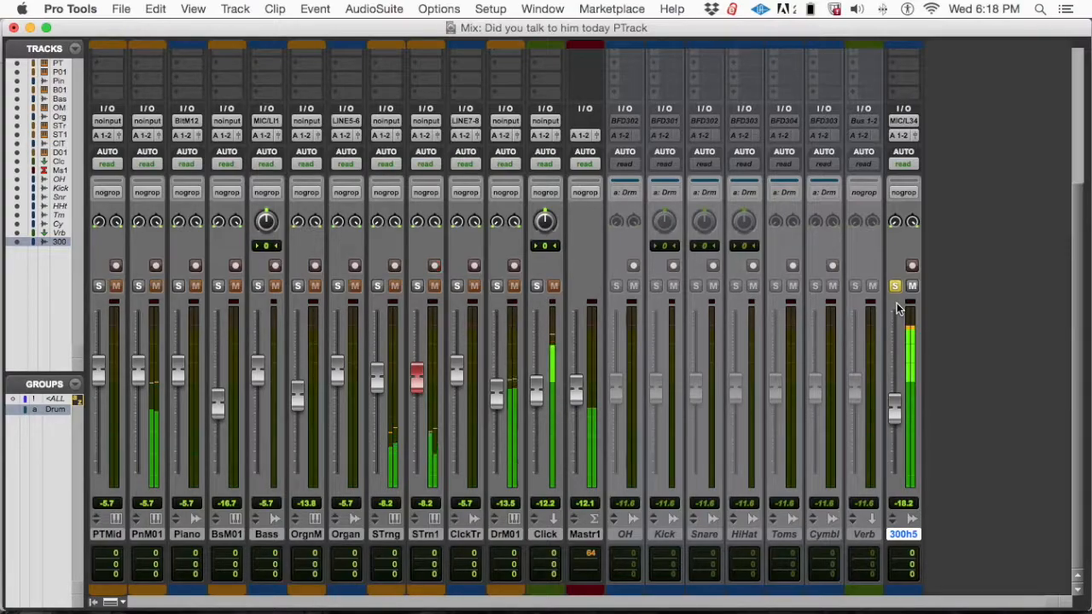
- Lower the volume fader of the soloed 300 Hz test tone track to -33.9 dB
key(super+equal)
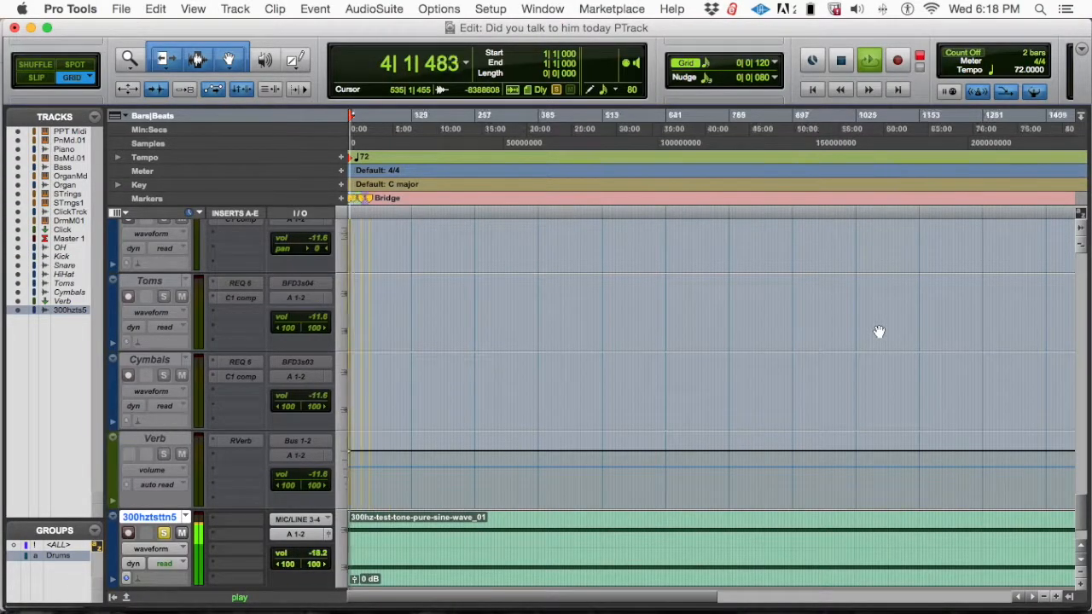
key(super+equal)
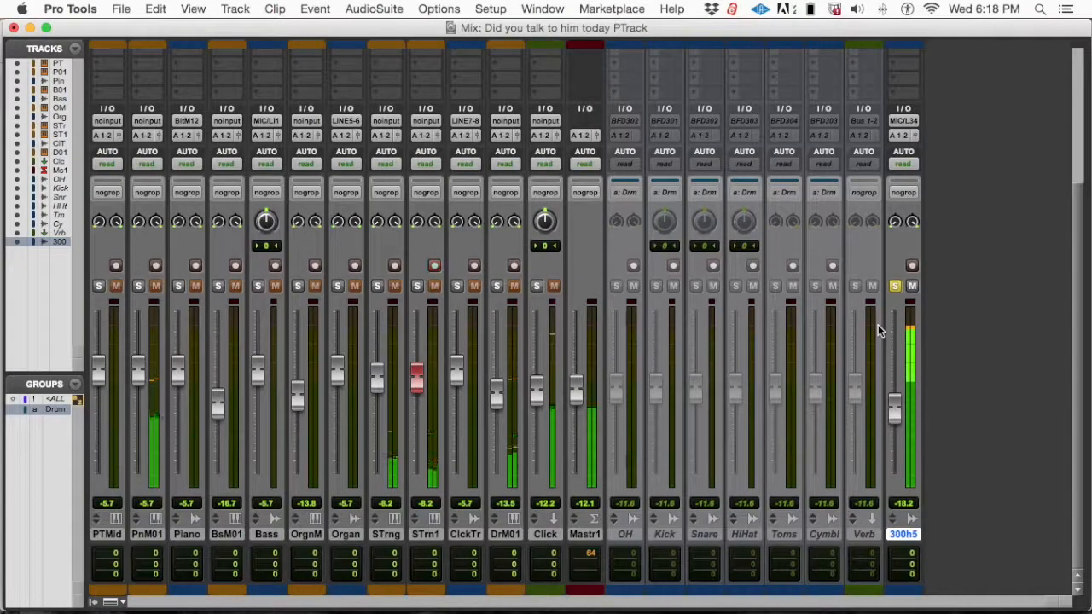
drag(895, 407, 887, 429)
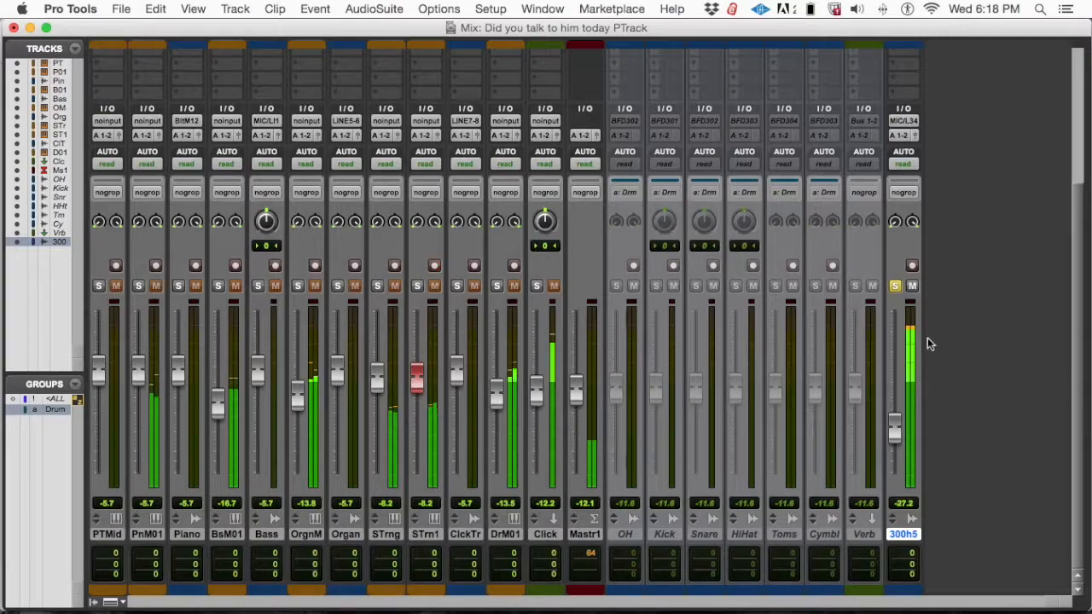
drag(894, 435, 893, 444)
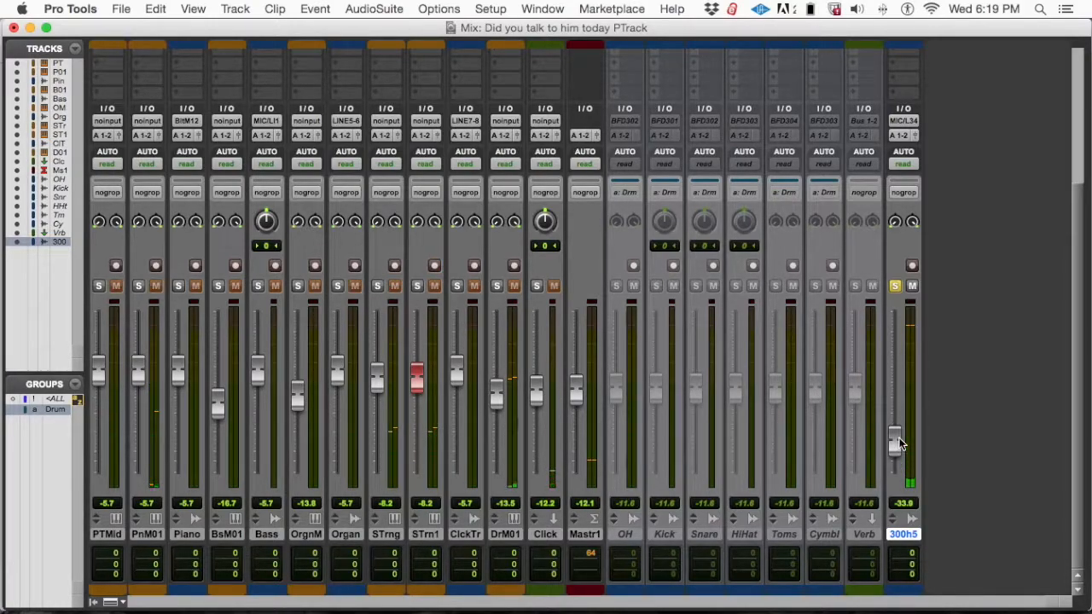
- Examine the full length of the consolidated test tone clip on a zoomed-out timeline in the Edit window
key(super+equal)
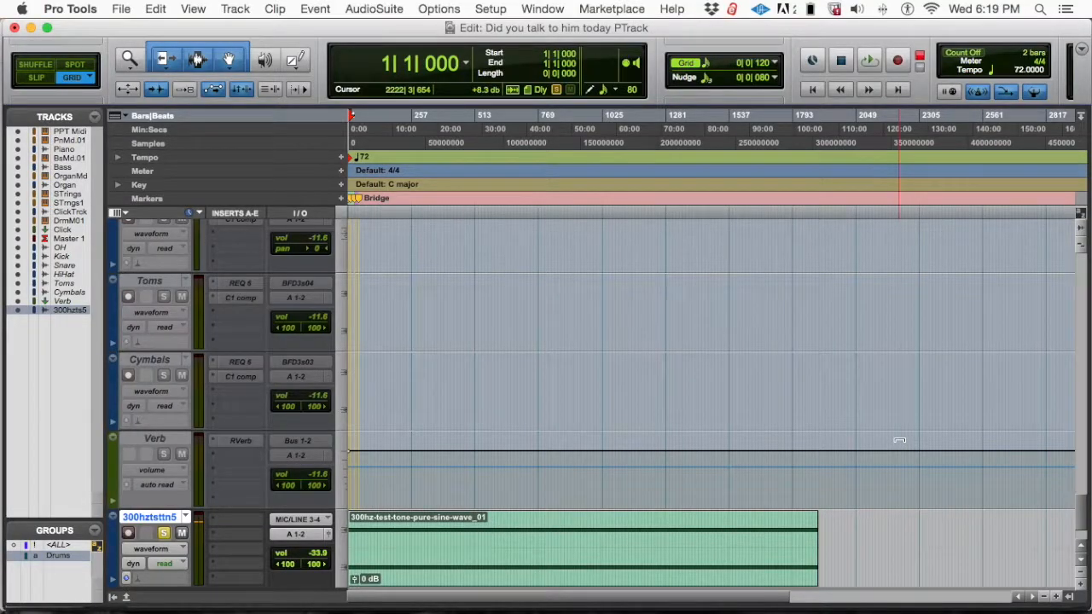
key(super+bracketleft)
key(super+bracketleft)
key(super+bracketleft)
key(super+bracketright)
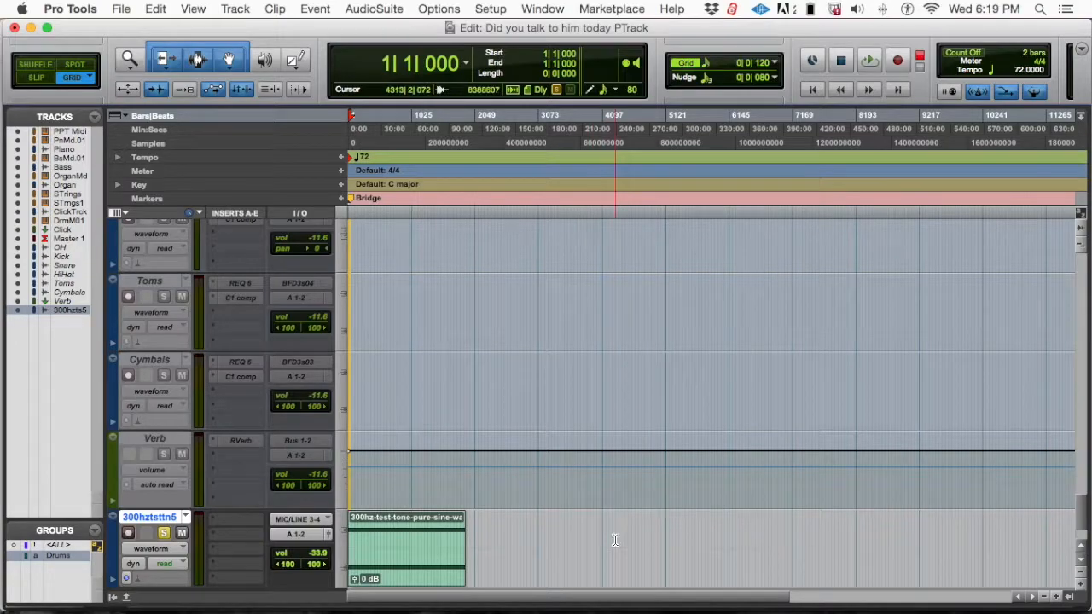
- Select bars 289 to 1442 of the consolidated test tone clip and launch iMovie
click(366, 543)
drag(366, 542, 439, 533)
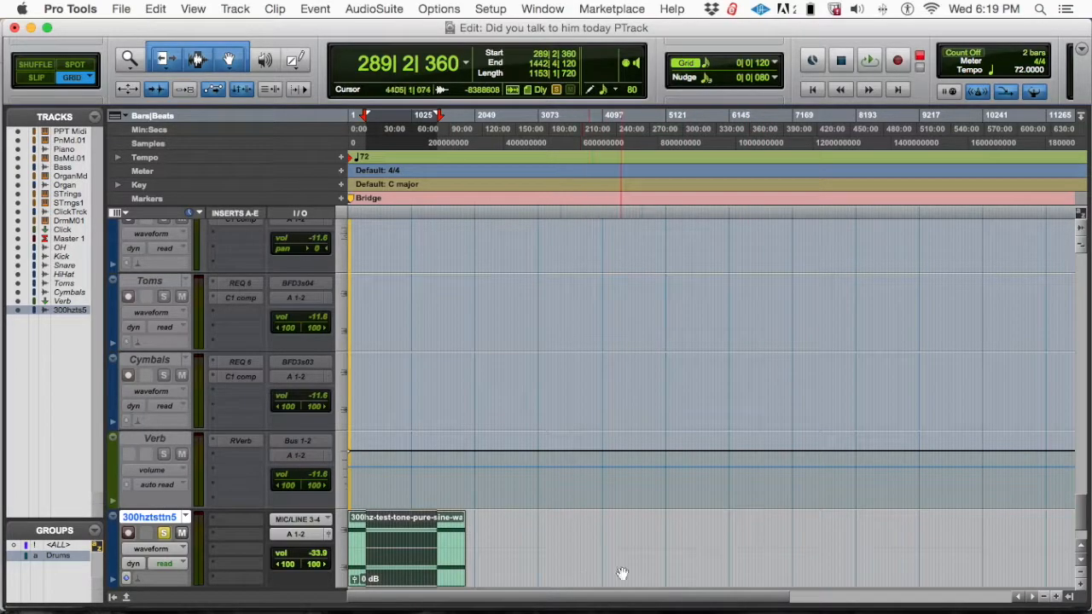
mouse_move(512, 611)
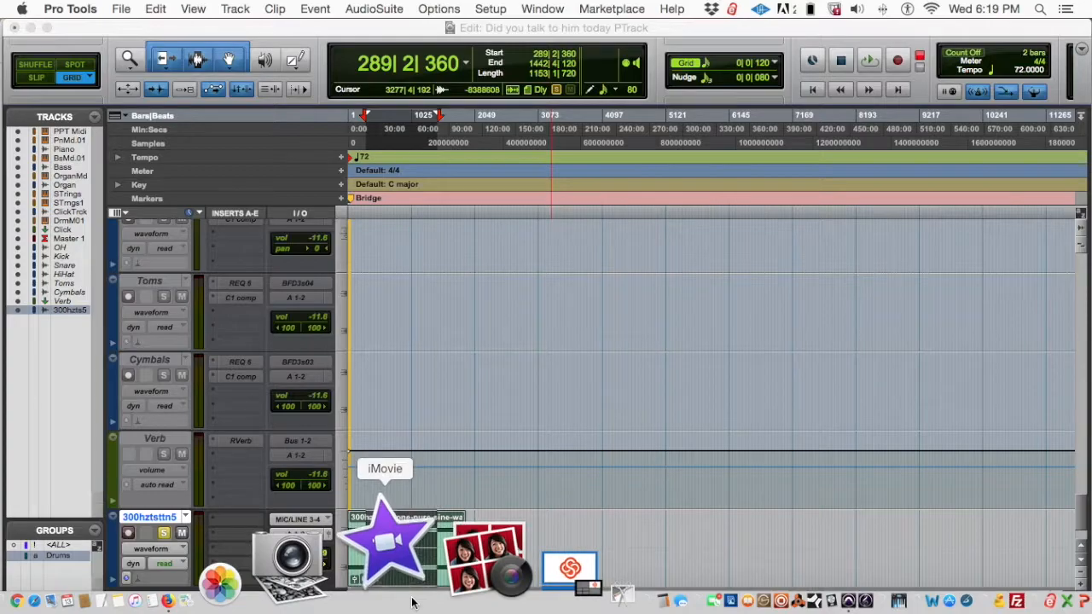
- Select the whole consolidated 300 Hz test tone clip and raise its clip gain to +15.0 dB
click(428, 542)
key(super+bracketright)
key(super+bracketright)
key(super+bracketright)
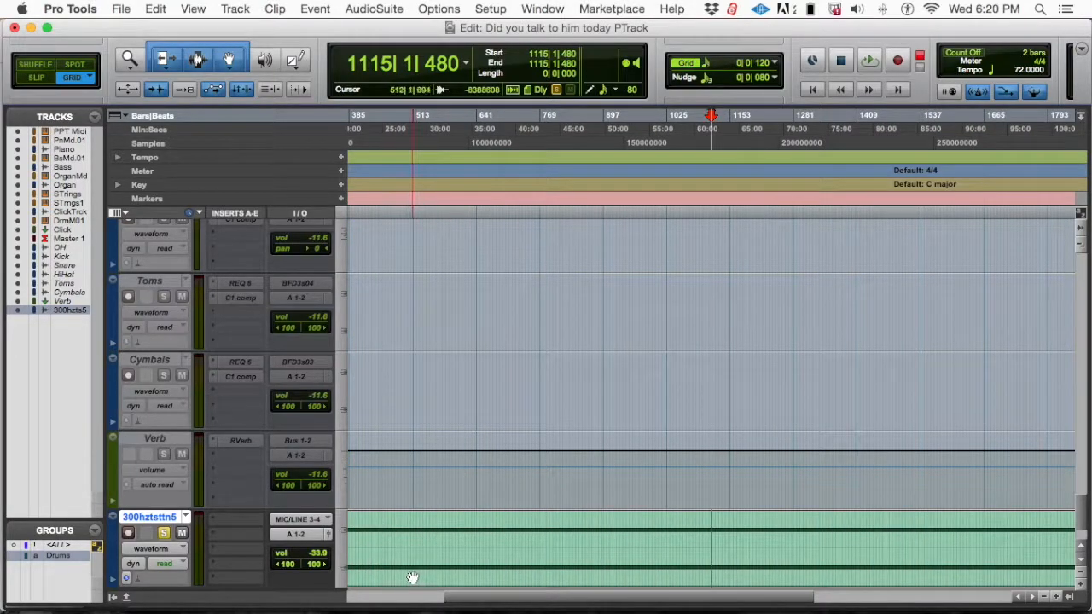
click(411, 577)
key(super+bracketleft)
key(super+bracketleft)
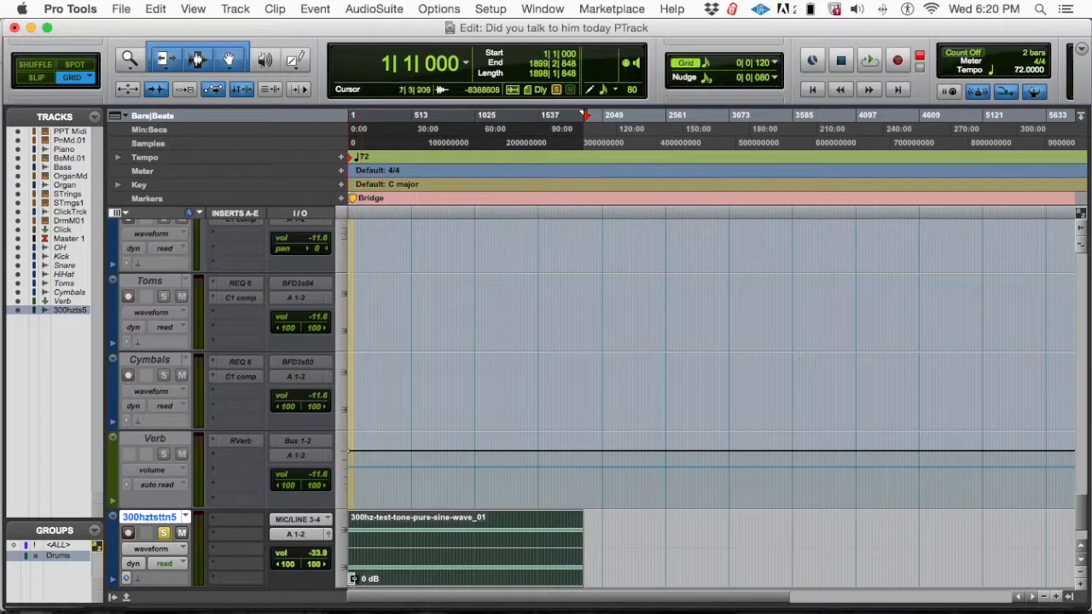
drag(354, 581, 333, 549)
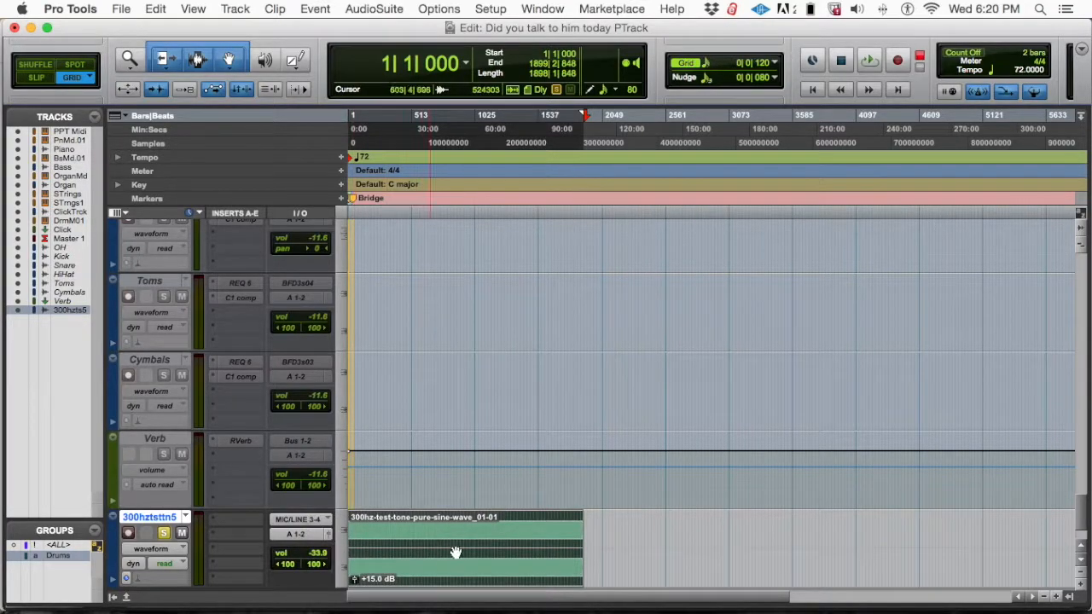
- Examine the waveform of the boosted test tone clip at several zoom levels around bar 44
key(super+bracketright)
key(super+bracketright)
key(super+bracketright)
key(super+bracketright)
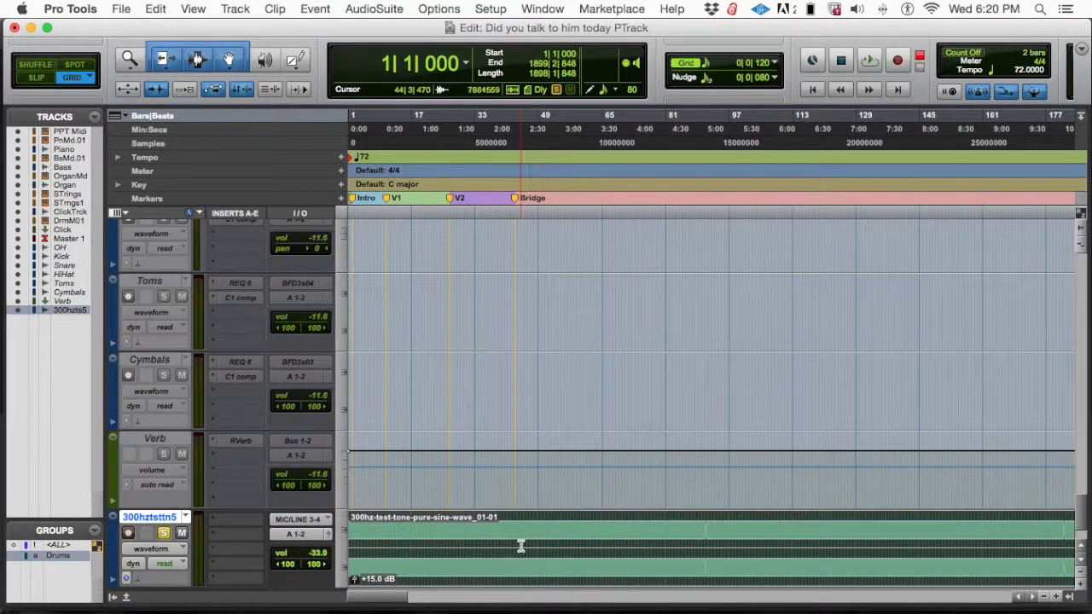
click(517, 546)
key(super+bracketright)
key(super+bracketright)
key(super+bracketright)
key(super+bracketleft)
key(super+bracketleft)
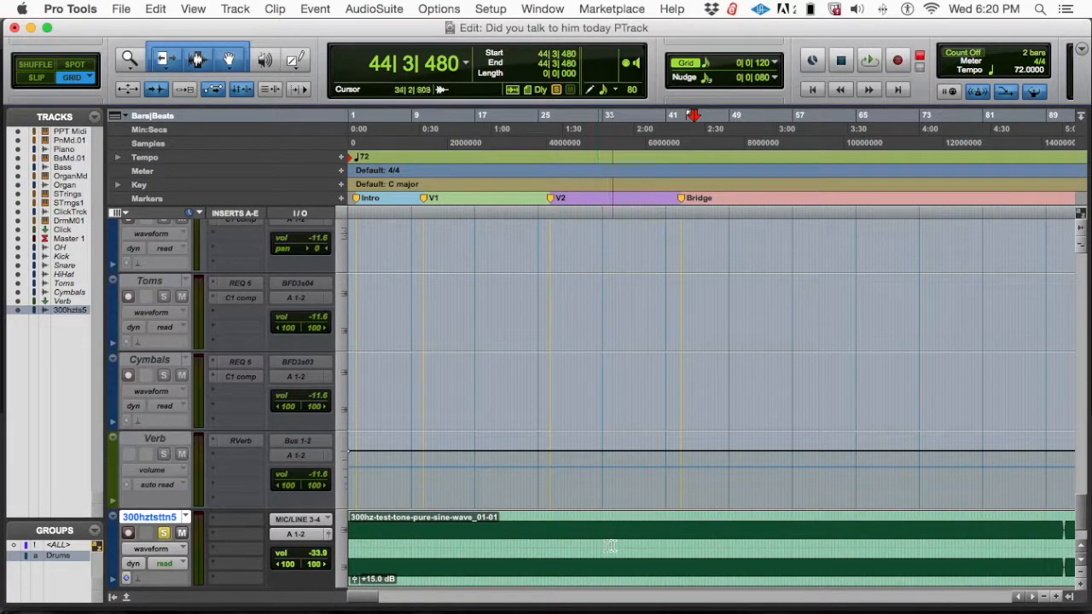
key(super+bracketleft)
key(super+bracketleft)
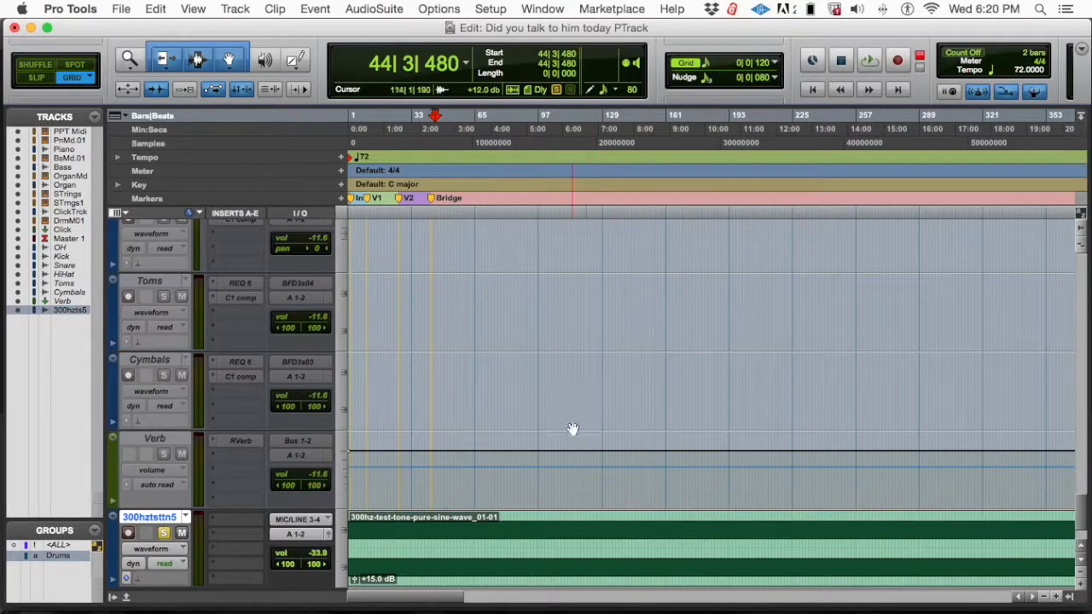
- Switch to iMovie to check its loading progress, and return to the Pro Tools Edit window
key(ctrl+Up)
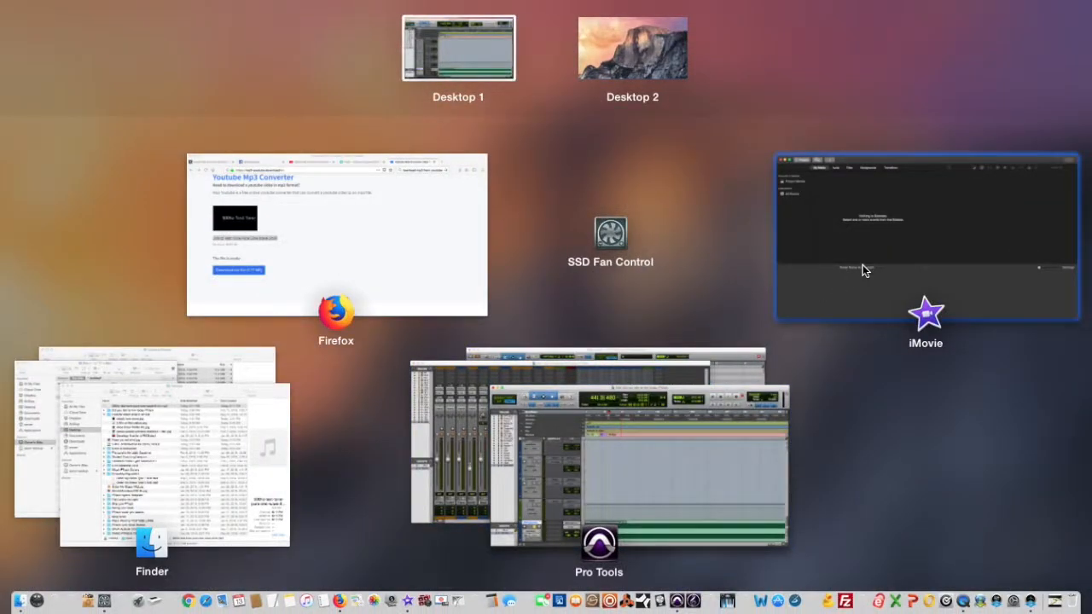
click(862, 266)
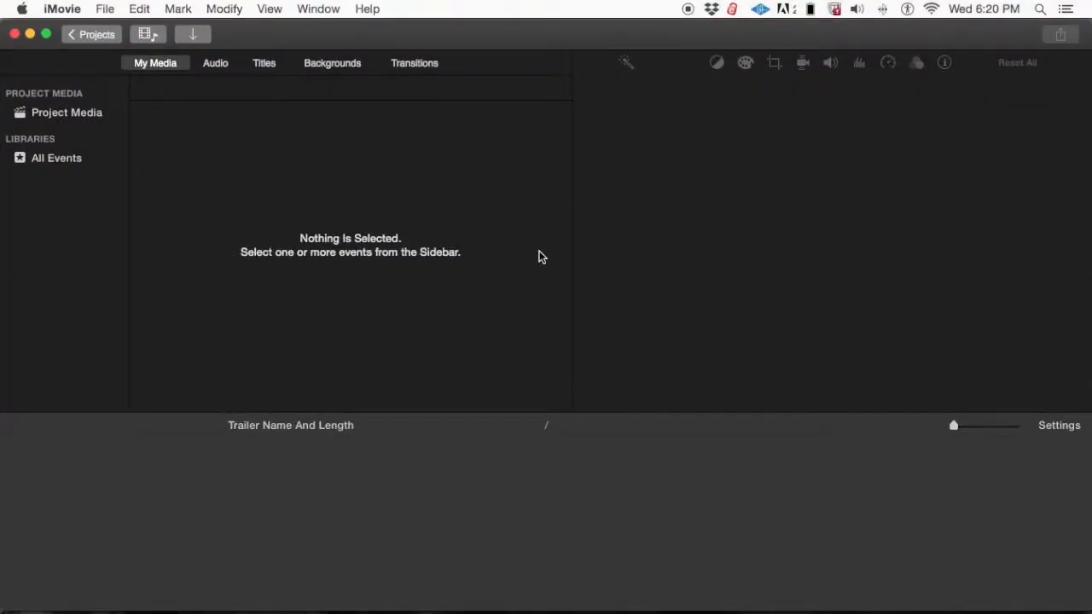
key(ctrl+Up)
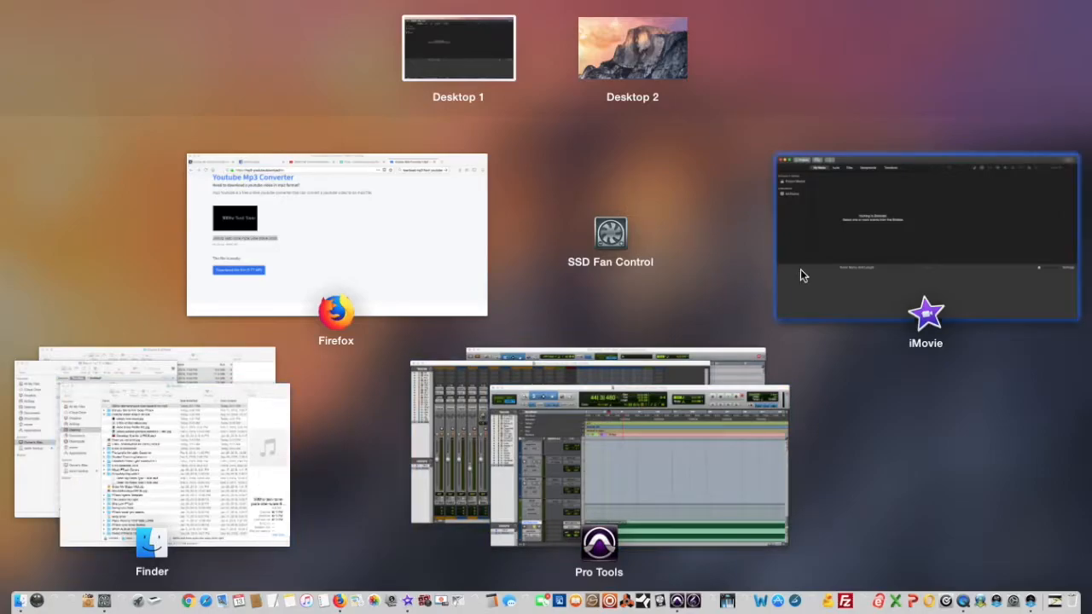
click(801, 270)
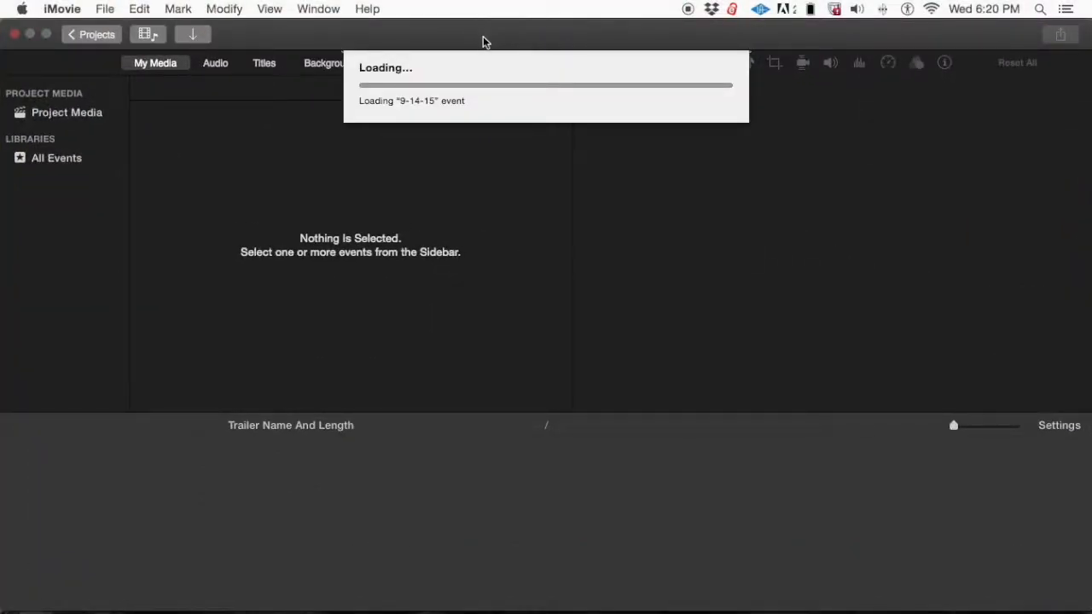
key(ctrl+Up)
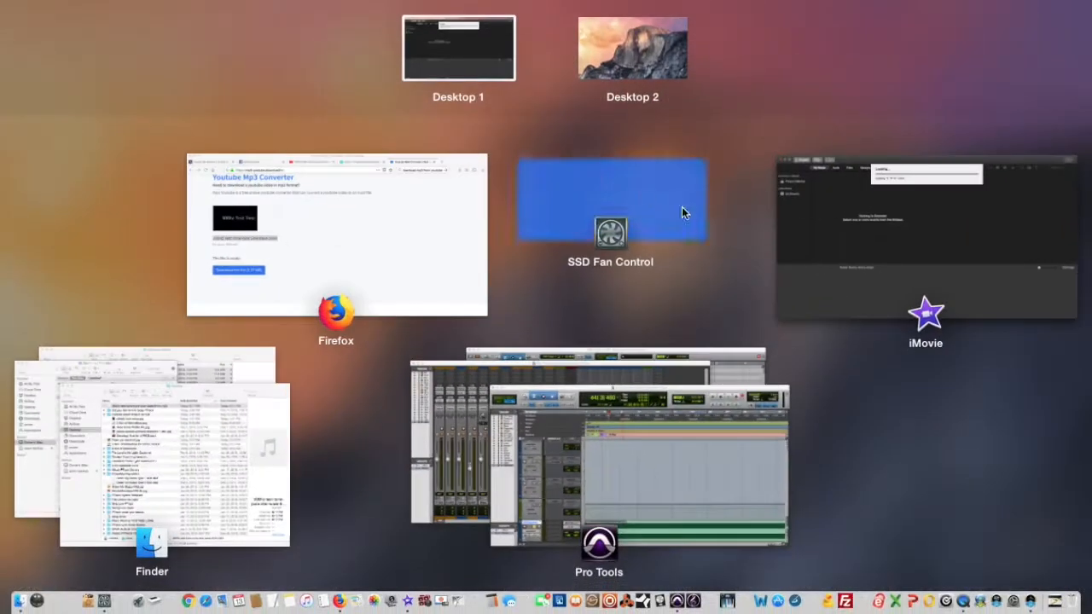
click(675, 466)
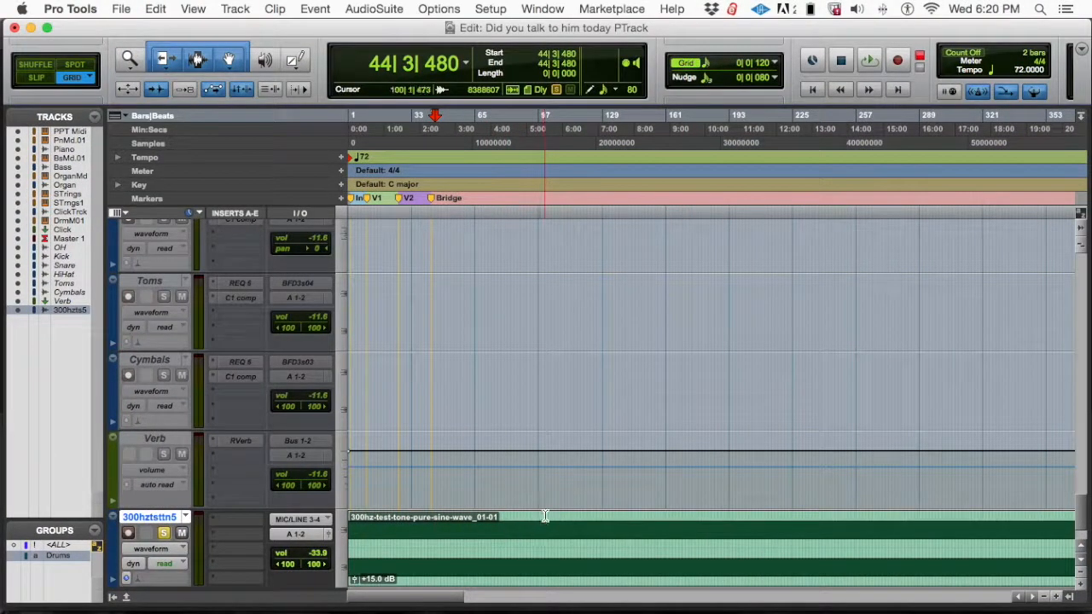
key(super+bracketright)
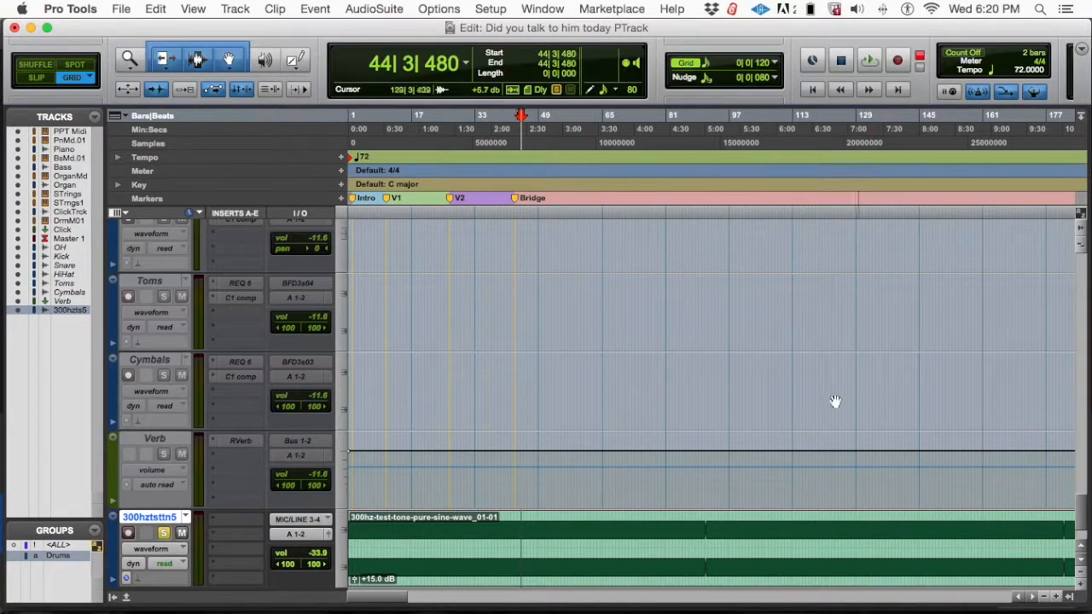
- Check the Patreon 2 project in iMovie and switch back to the Pro Tools session
key(super+Tab)
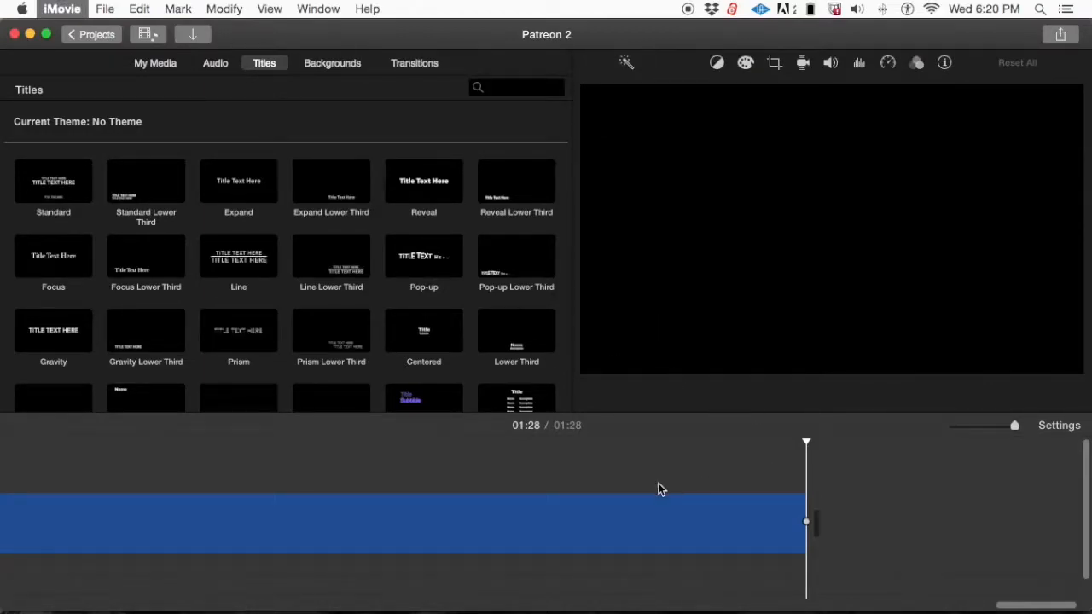
key(super+w)
key(ctrl+Up)
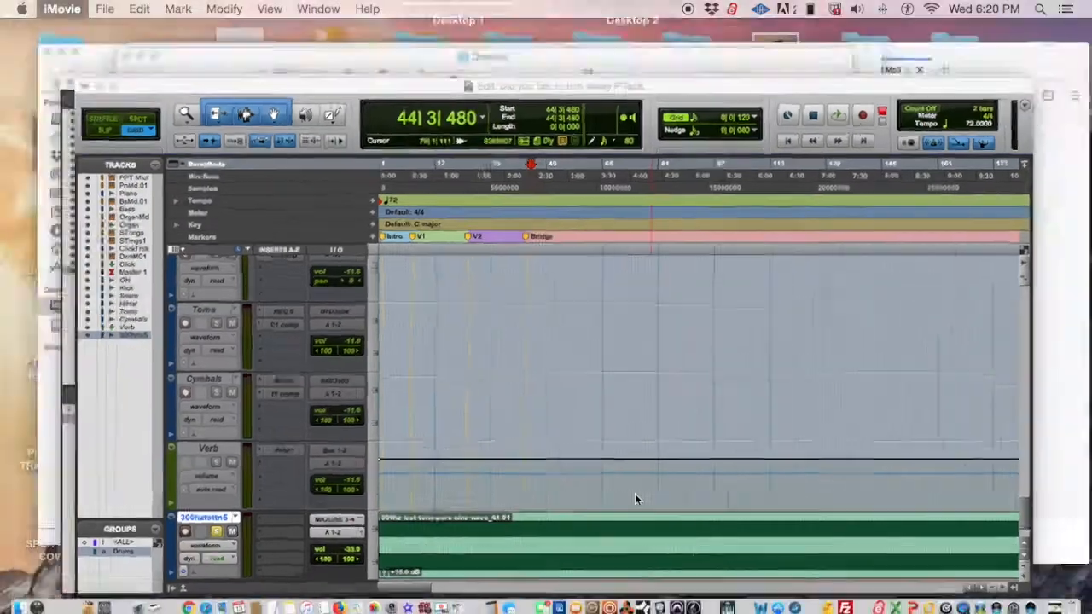
click(658, 487)
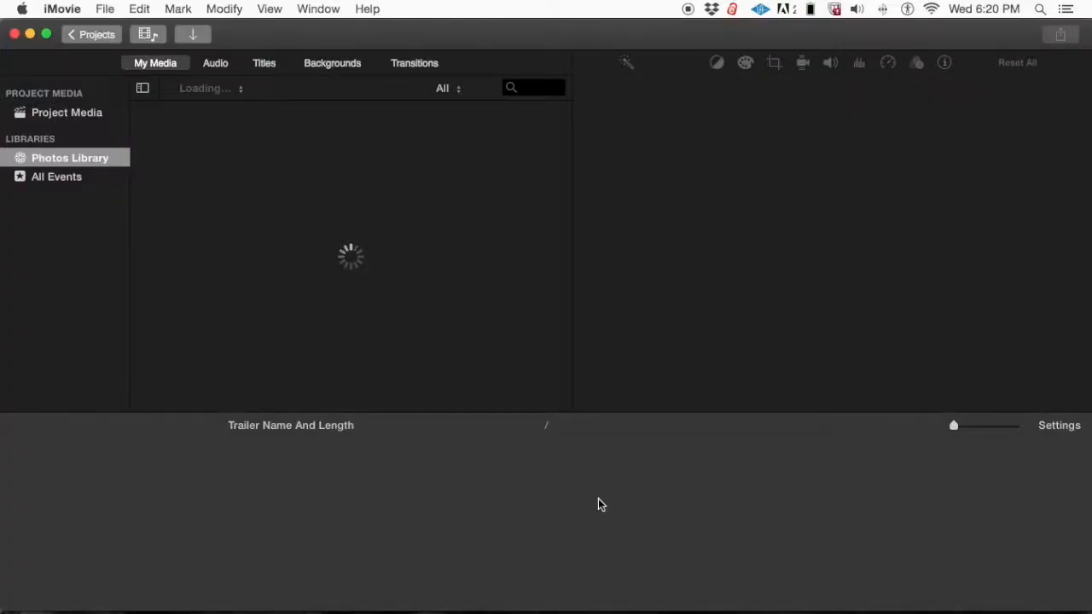
key(ctrl+Up)
click(616, 478)
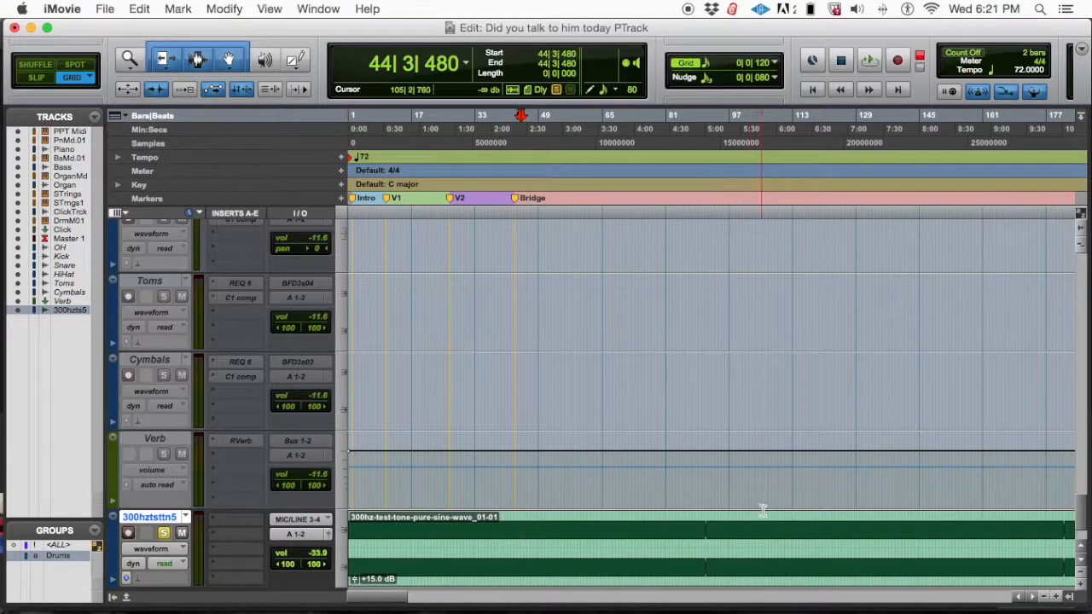
- Compare the boosted test tone waveform up close with the view of the full clip on the timeline
key(super+bracketright)
key(super+bracketright)
key(super+bracketright)
key(super+bracketright)
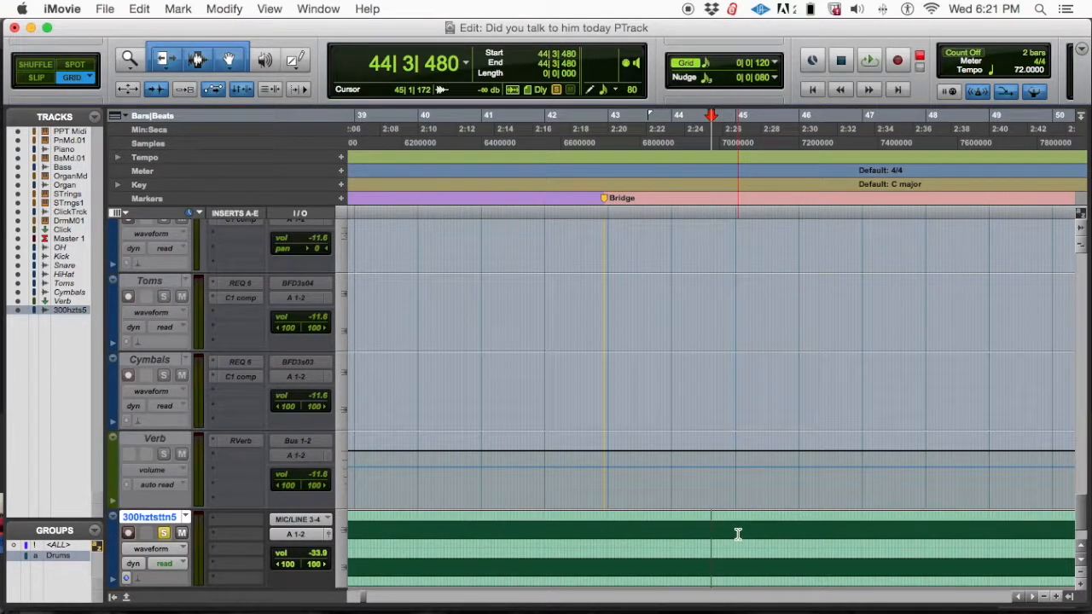
key(super+bracketleft)
key(super+bracketleft)
key(super+bracketleft)
key(super+bracketleft)
key(super+bracketleft)
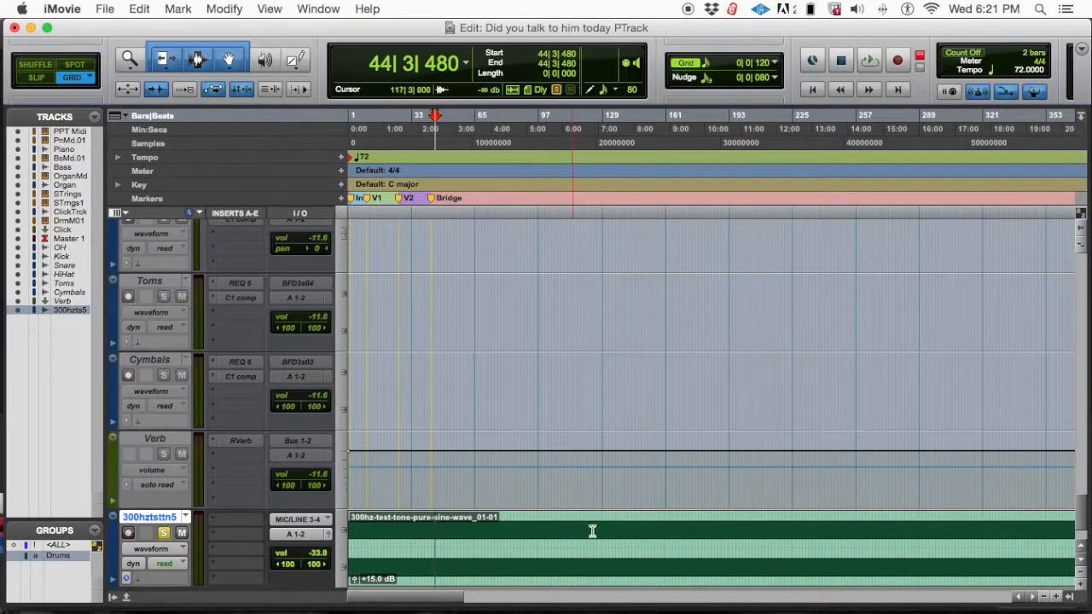
key(super+bracketleft)
key(super+bracketleft)
key(super+bracketleft)
key(super+bracketleft)
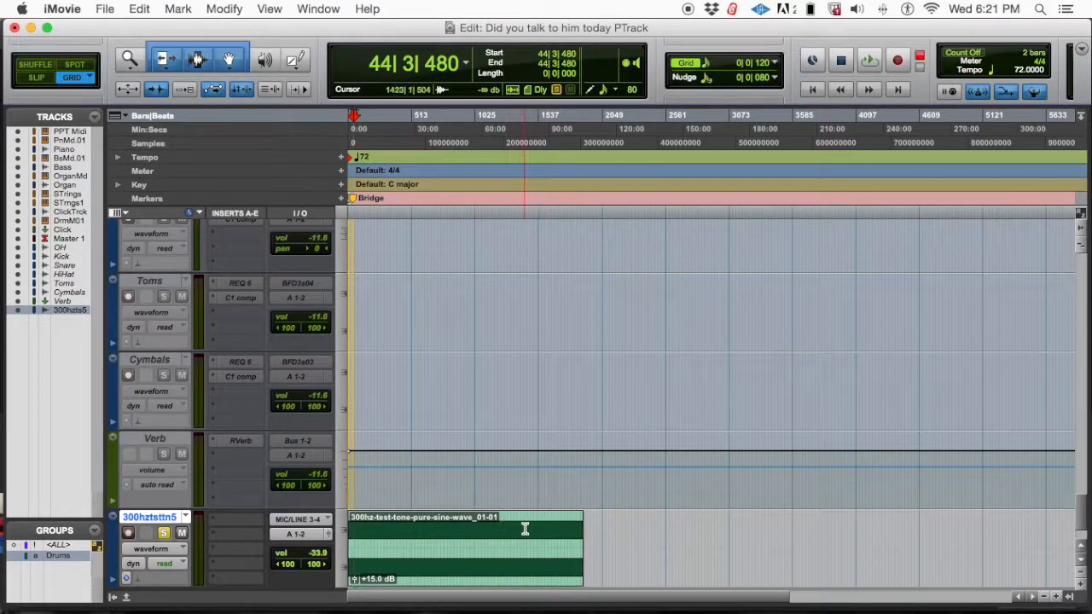
- Switch to the Patreon 2 project in iMovie and examine the last clip's audio waveform with the playhead at 01:27
key(ctrl+Up)
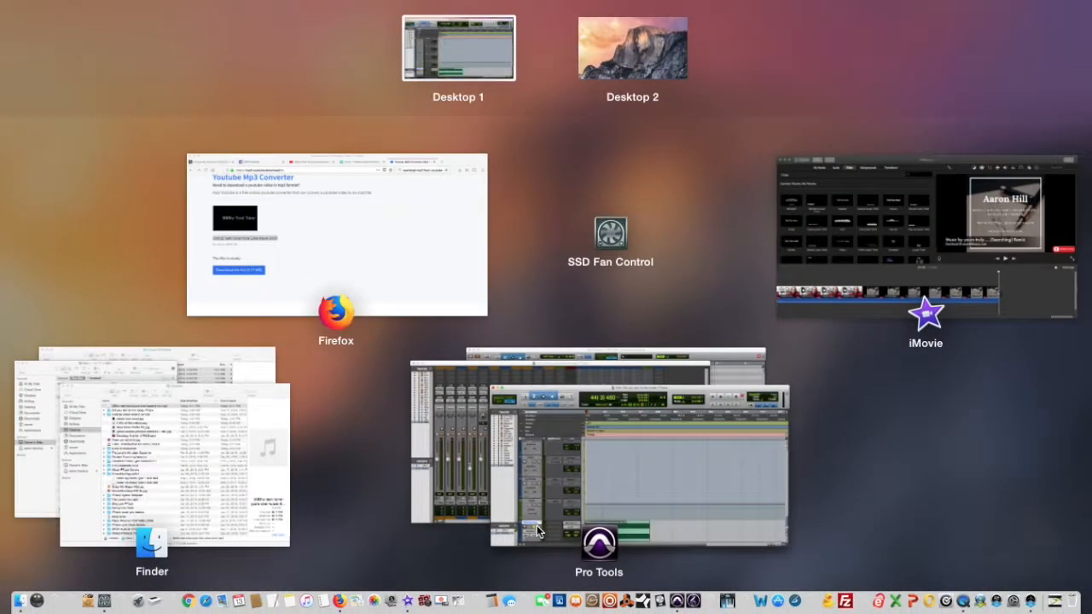
click(897, 312)
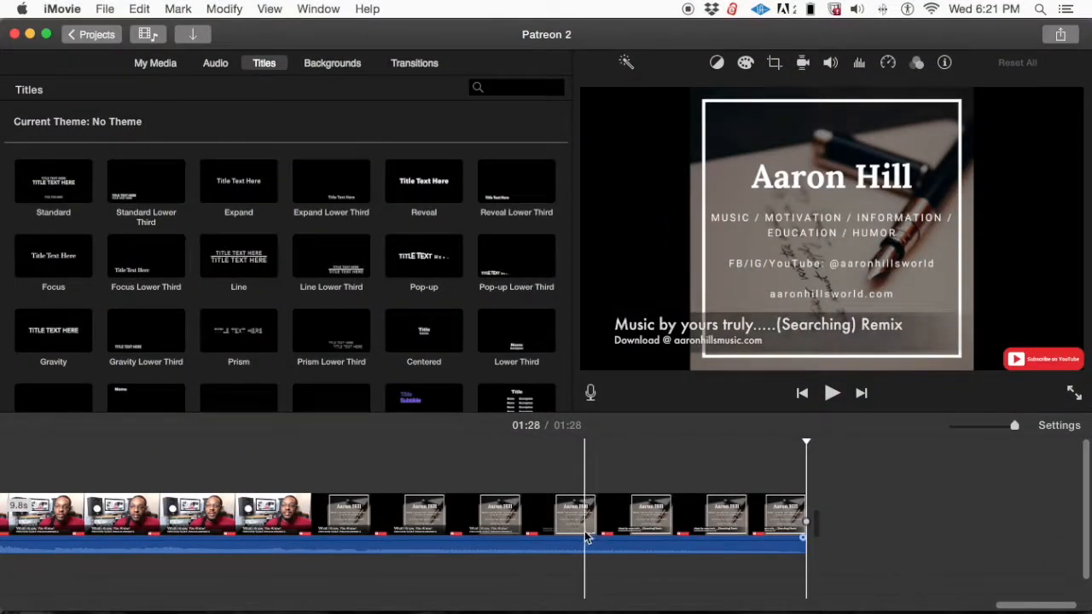
click(583, 477)
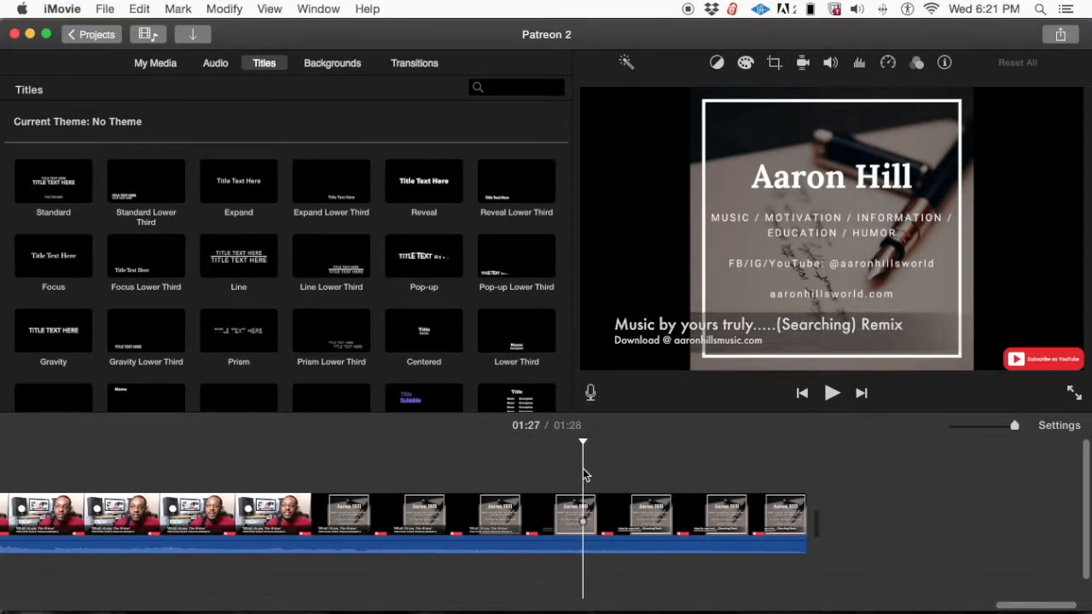
click(628, 465)
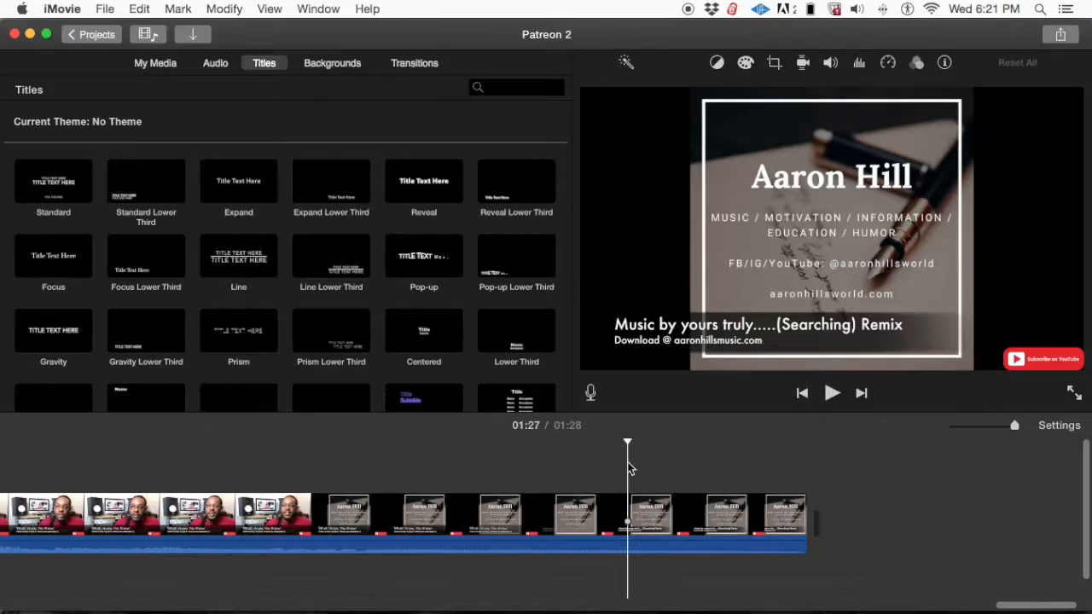
key(super+minus)
key(super+minus)
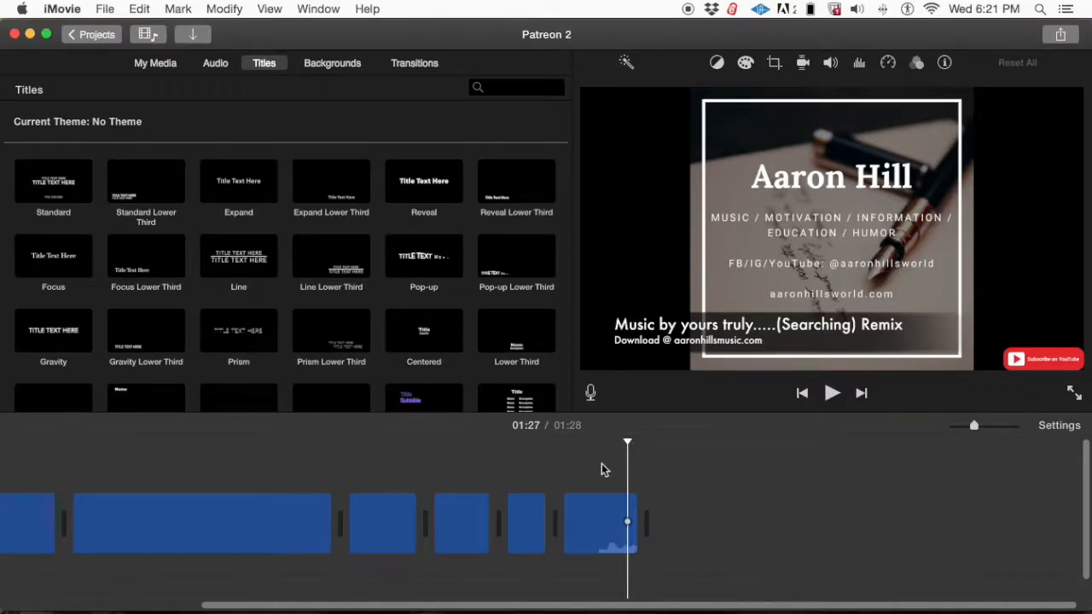
key(super+equal)
key(super+equal)
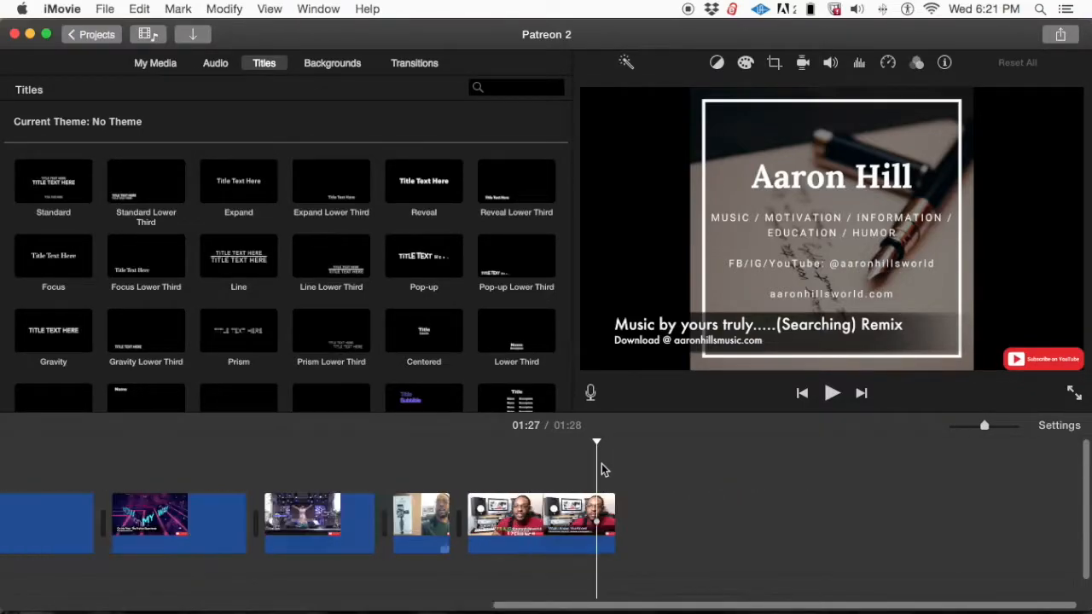
key(super+equal)
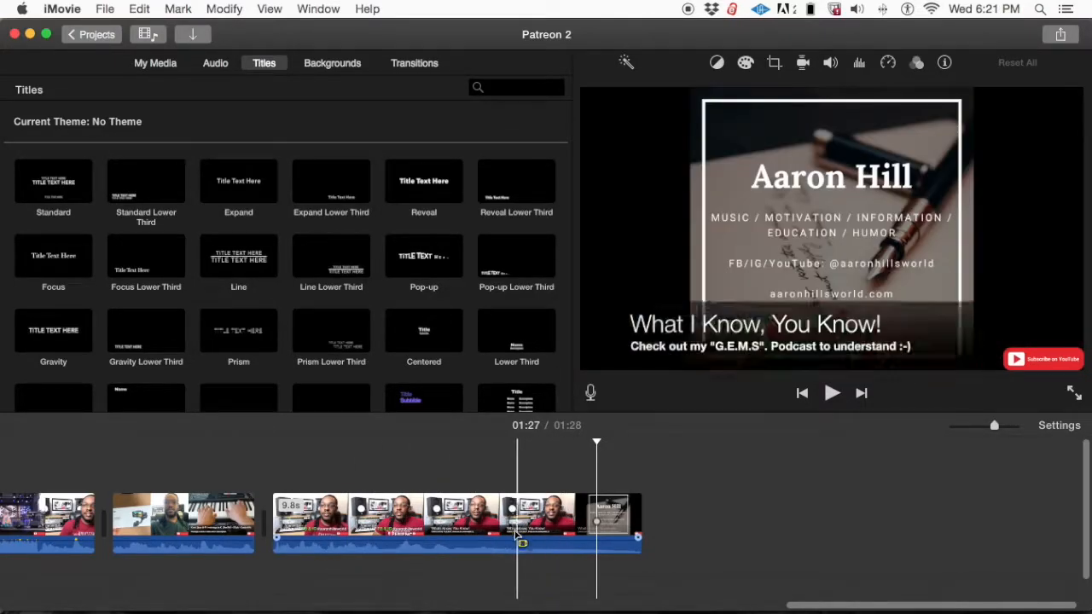
- Switch back to Pro Tools and select bars 603 to 1147 of the test tone clip
key(ctrl+Up)
click(677, 499)
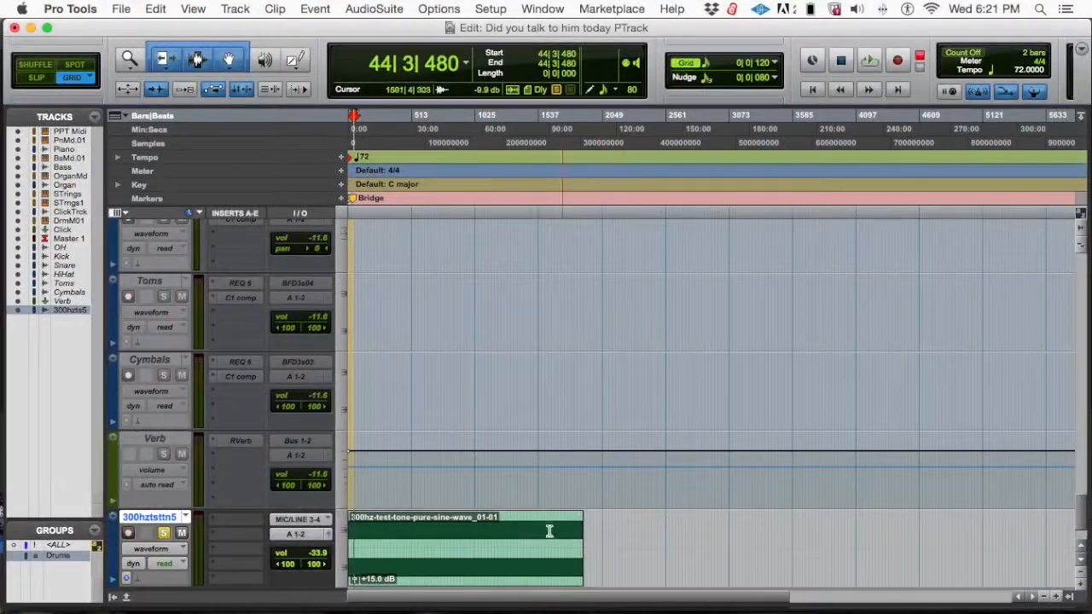
drag(422, 533, 490, 533)
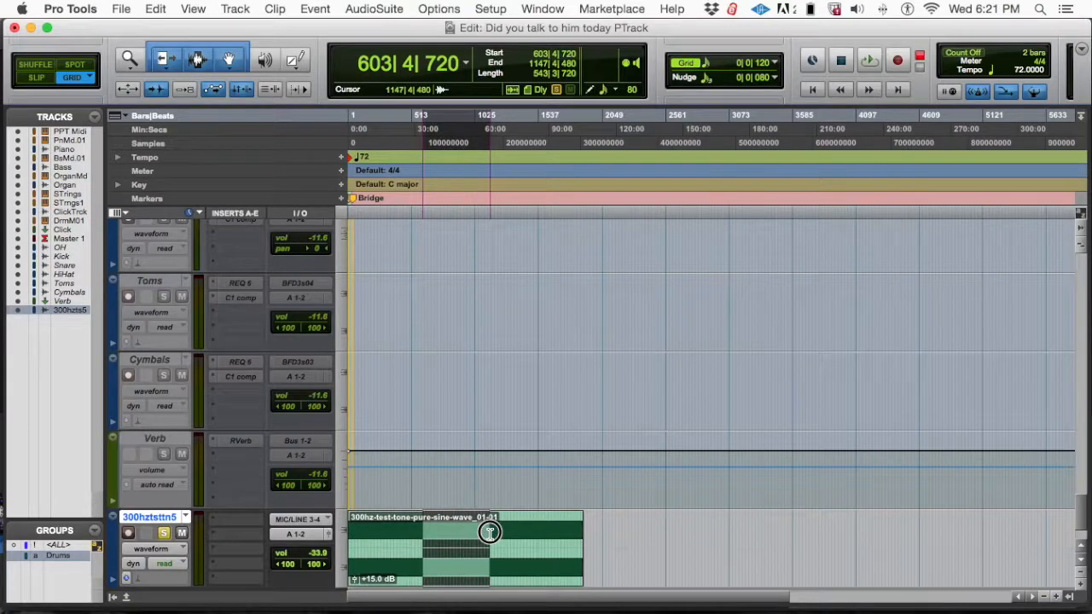
- Switch to iMovie and place the playhead at 01:09 on the clip titled Umi Says
key(ctrl+Up)
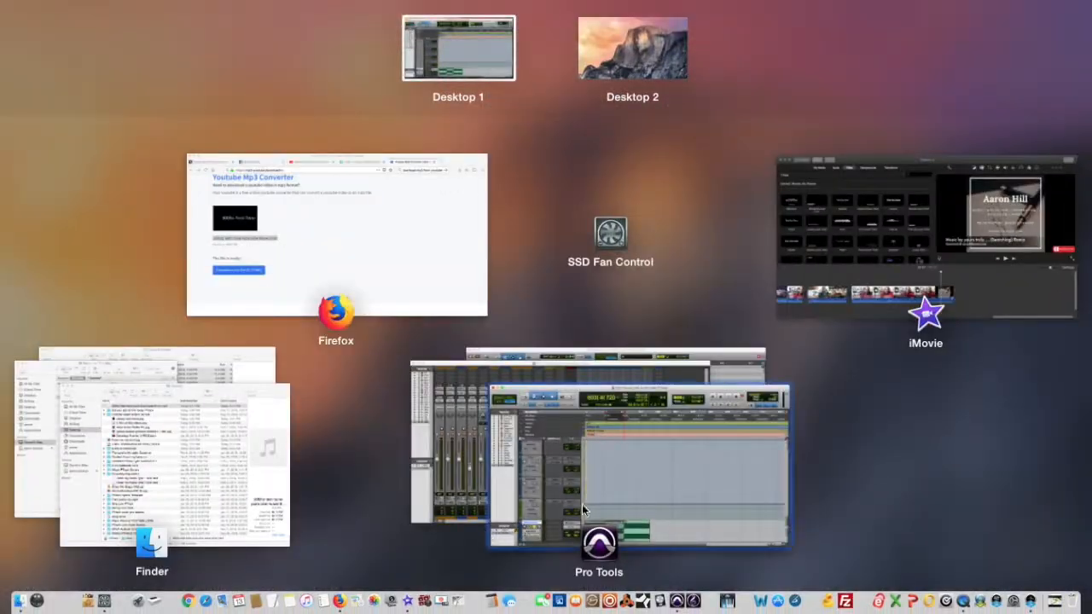
click(913, 331)
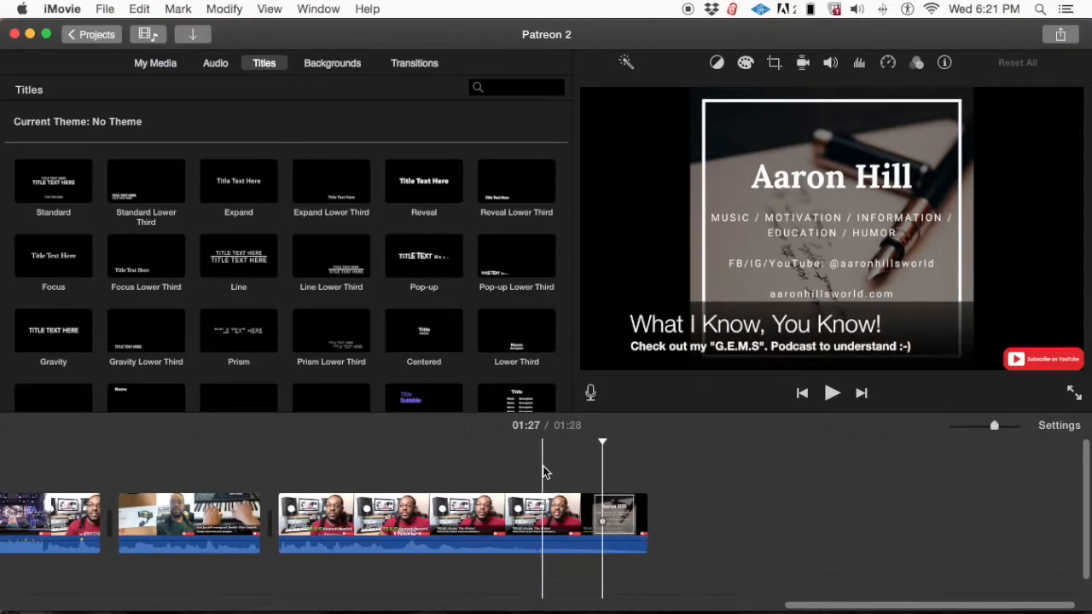
key(super+minus)
key(super+minus)
key(super+minus)
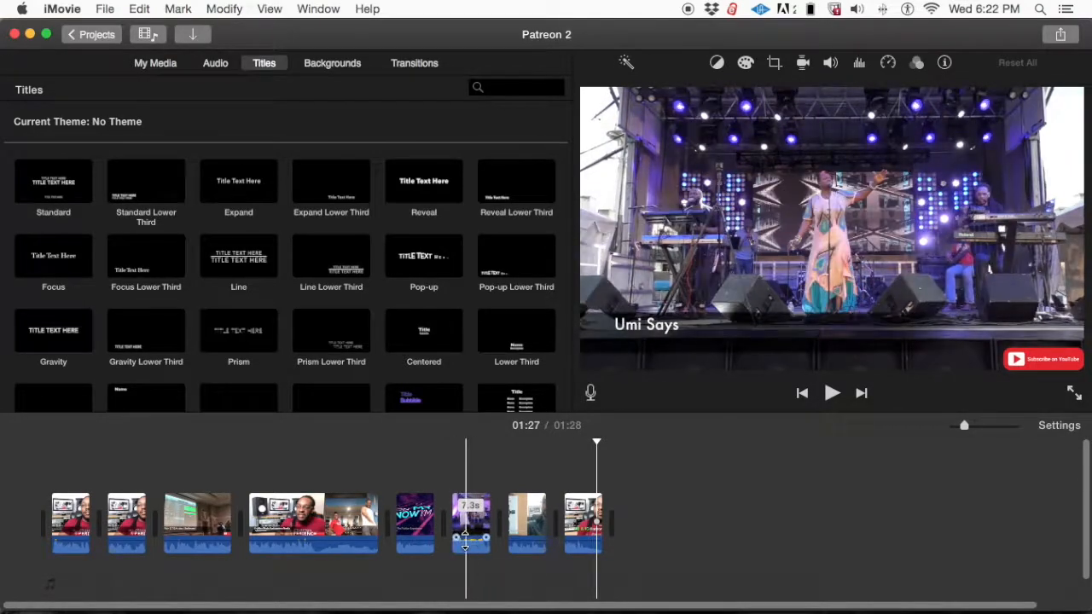
click(466, 548)
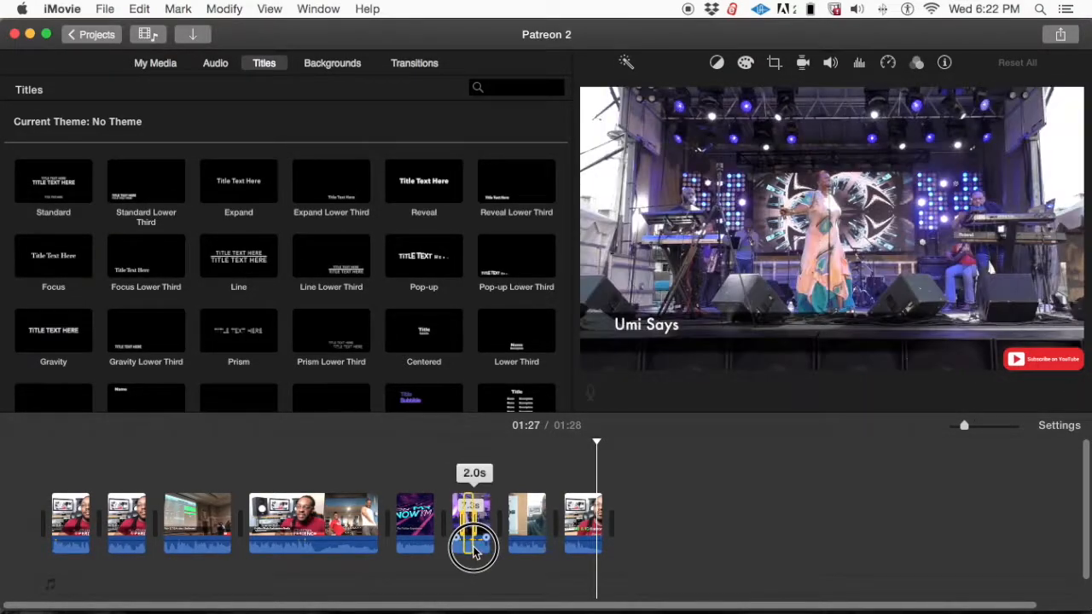
click(462, 465)
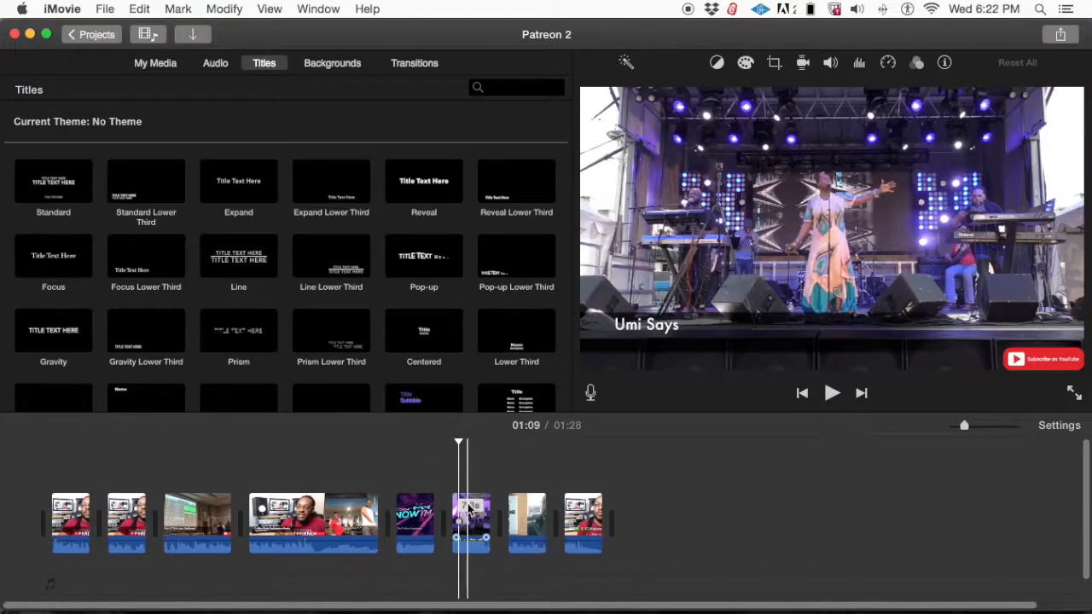